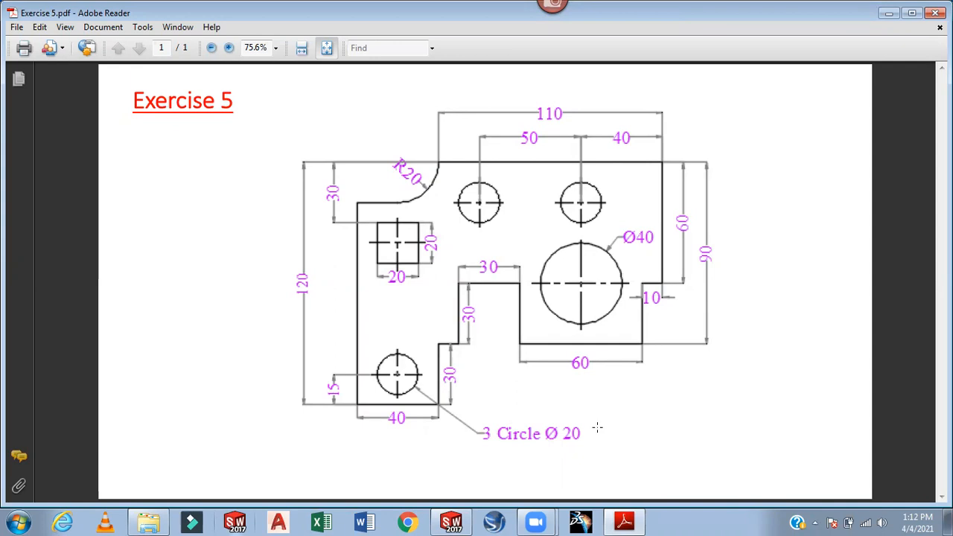
Switch from the Exercise 5 drawing to SOLIDWORKS and create a new part document.
mouse_move(452, 521)
mouse_move(657, 523)
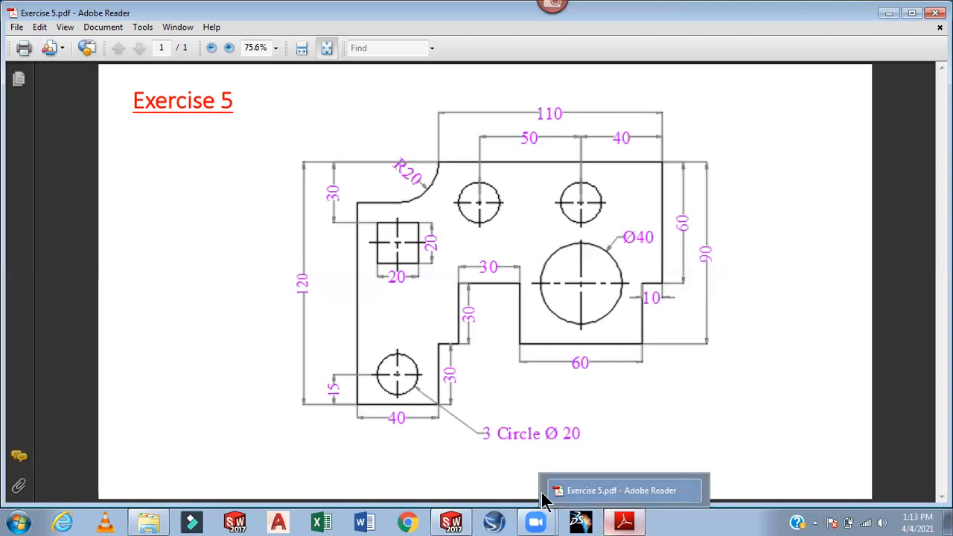
left_click(452, 523)
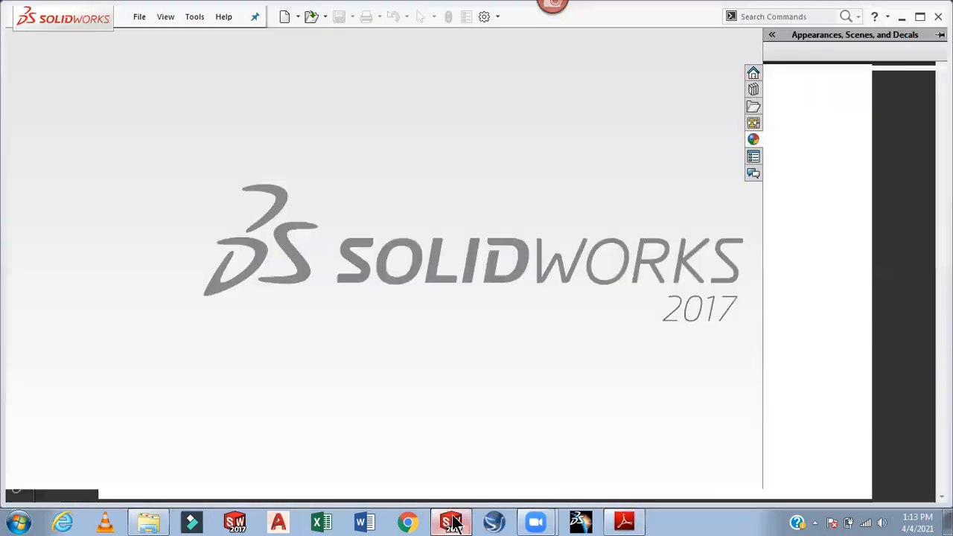
left_click(285, 16)
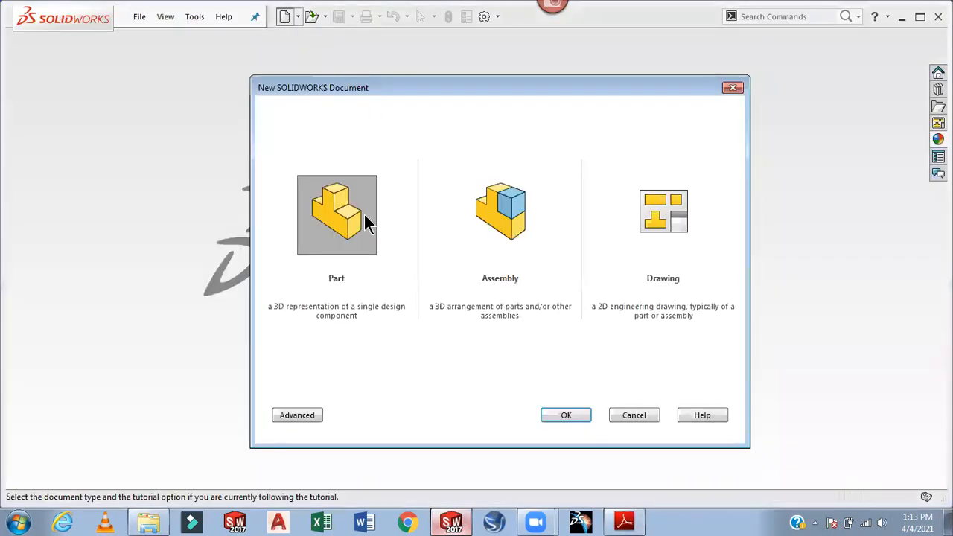
left_click(569, 415)
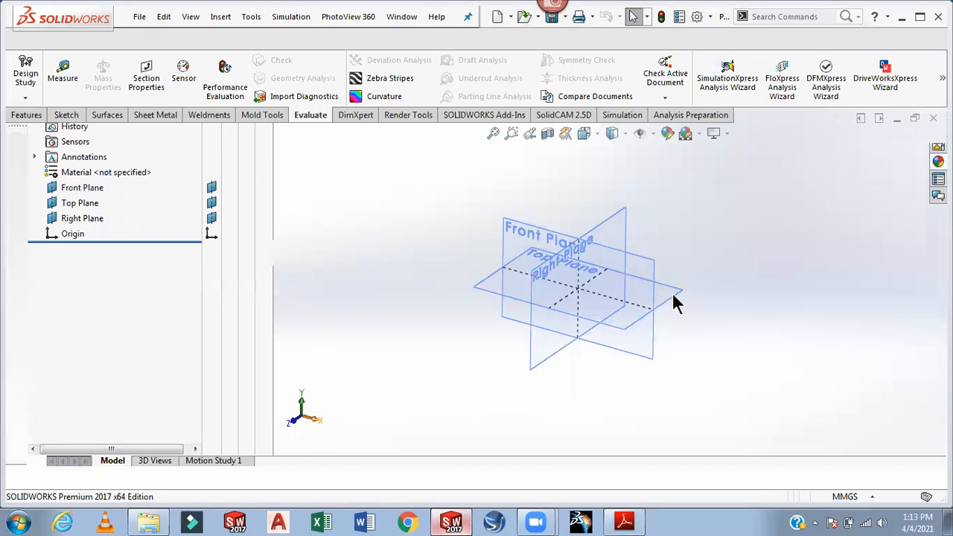
Orient the view to the Top Plane and start a line sketch on it.
left_click(681, 295)
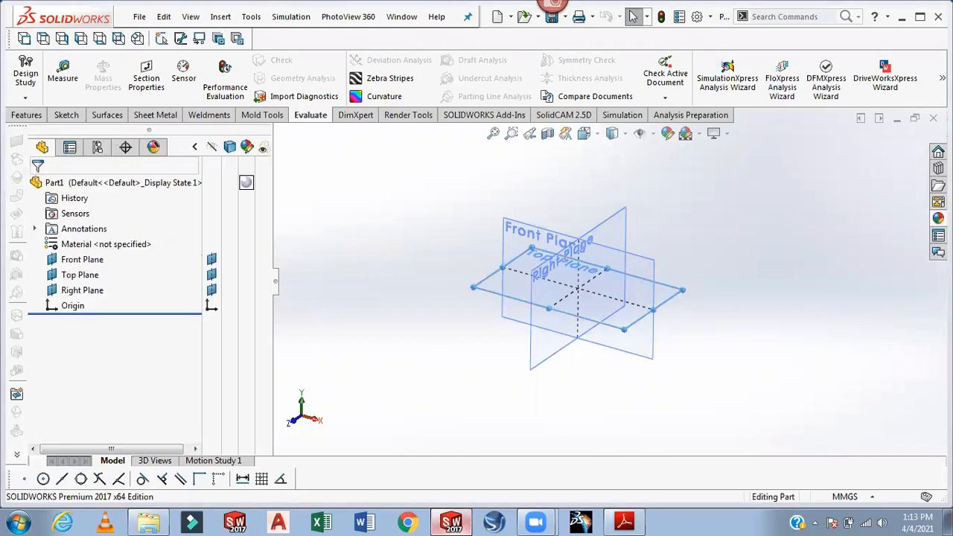
left_click(804, 245)
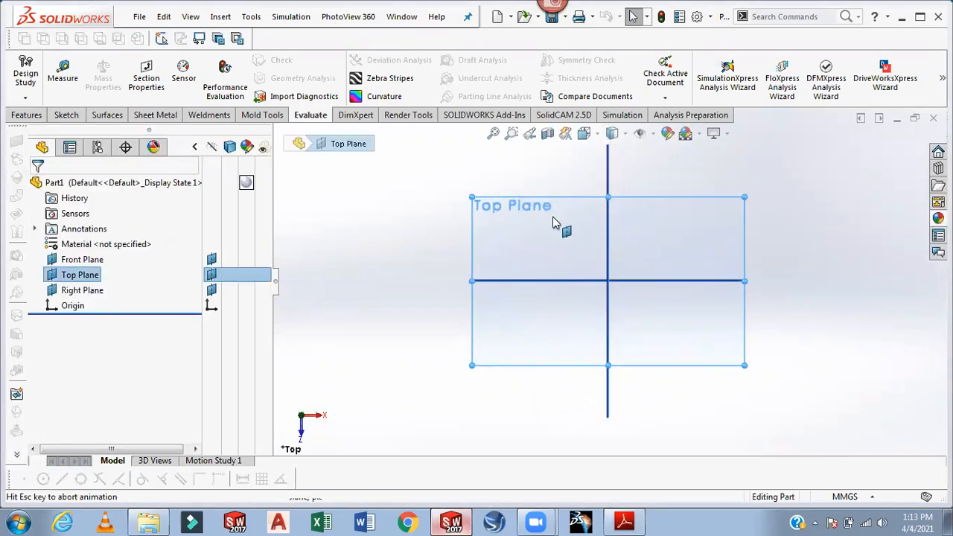
left_click(66, 117)
left_click(97, 59)
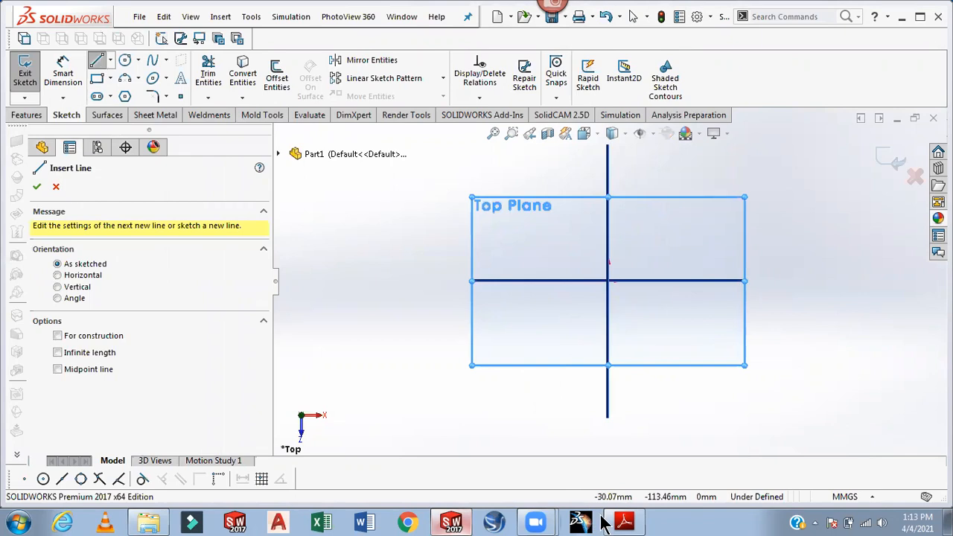
Check the Exercise 5 drawing and sketch a vertical line about 117 mm long upward from the origin.
left_click(623, 522)
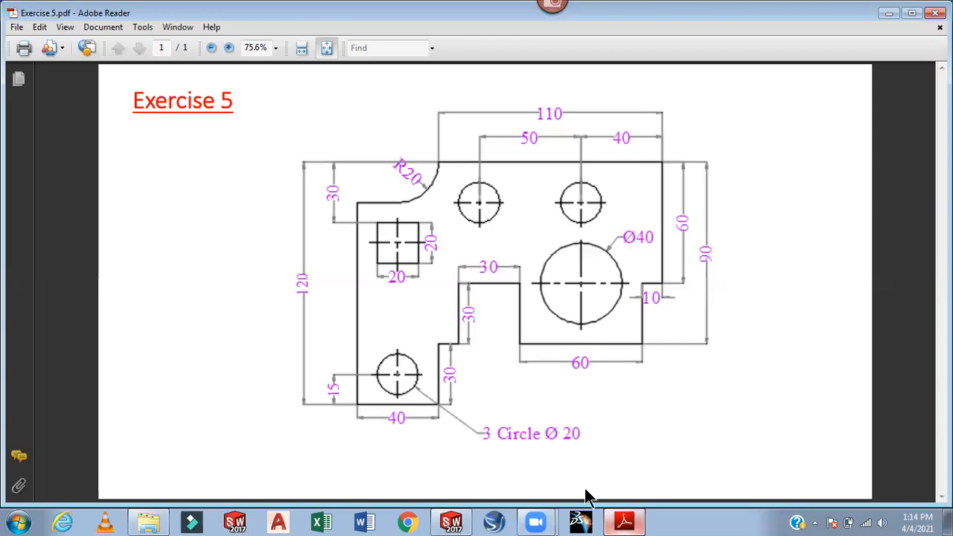
left_click(626, 523)
scroll(681, 272, "down", 2)
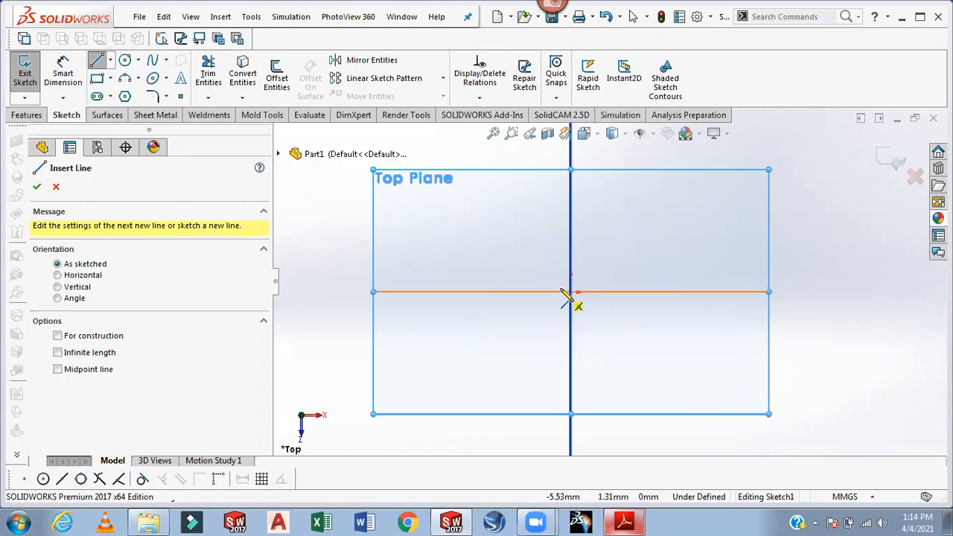
left_click(572, 292)
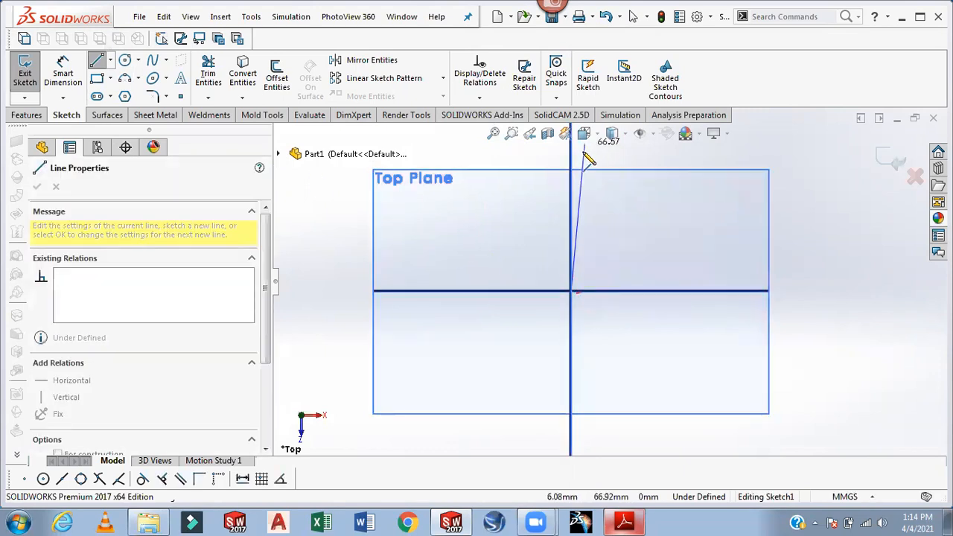
scroll(570, 162, "up", 4)
scroll(593, 184, "down", 4)
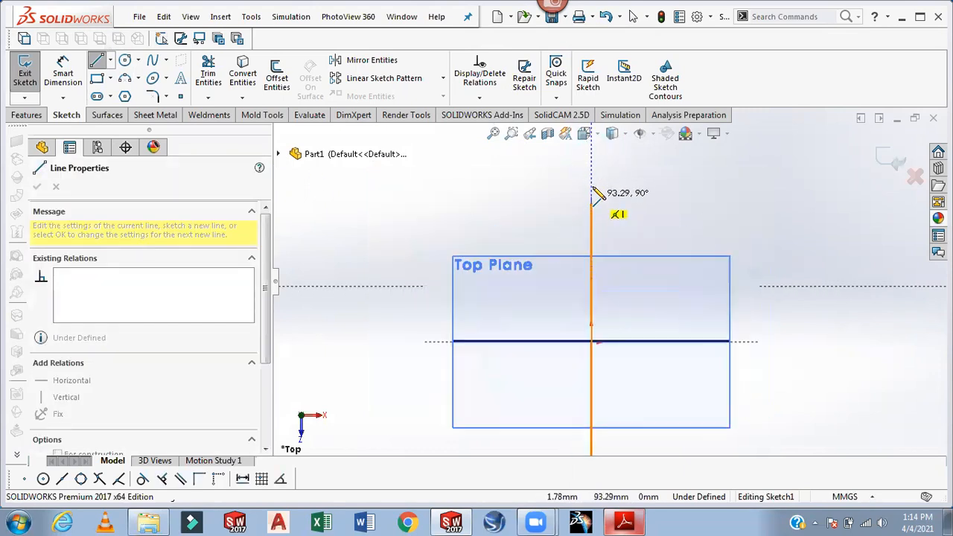
left_click(626, 521)
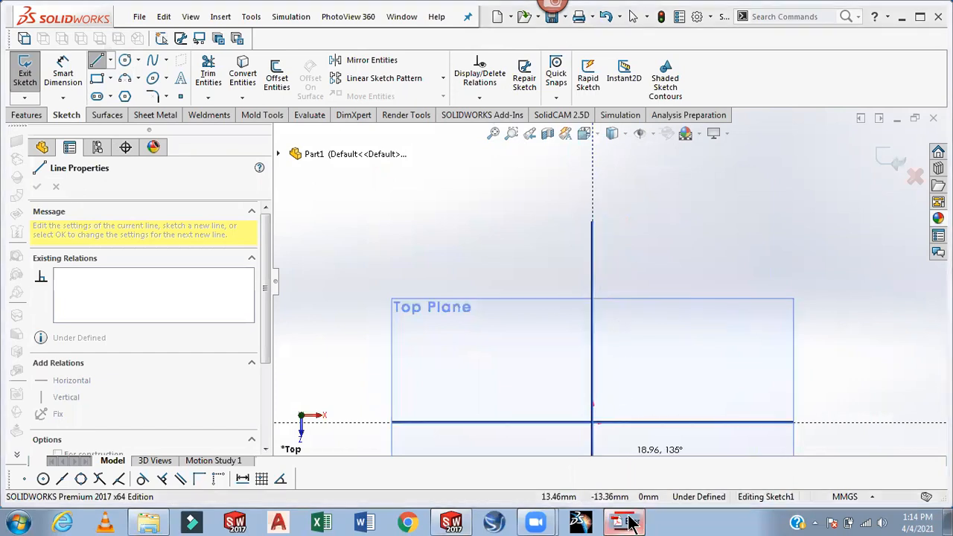
left_click(625, 521)
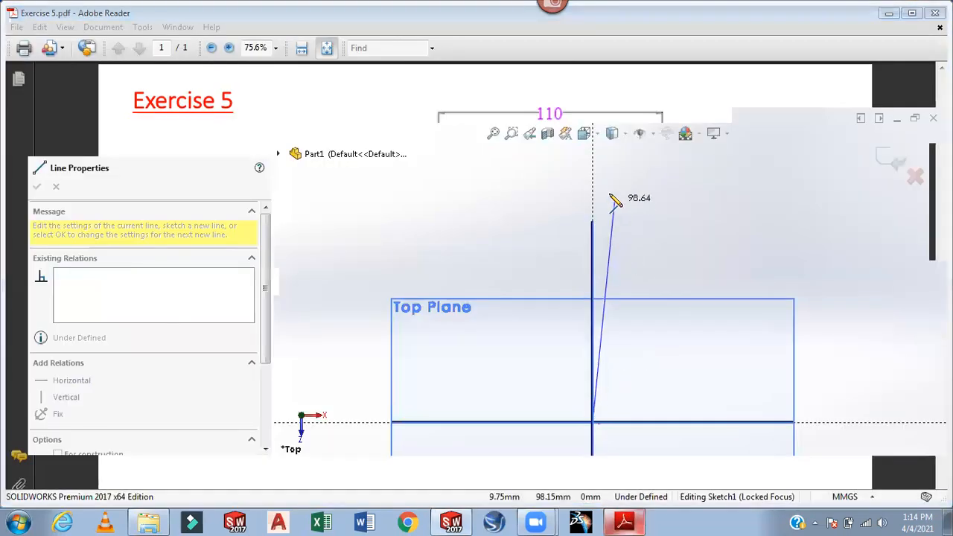
left_click(593, 158)
Sketch the top edge rightward from the vertical line as two horizontal segments, about 48 mm and 118 mm long.
scroll(652, 170, "up", 2)
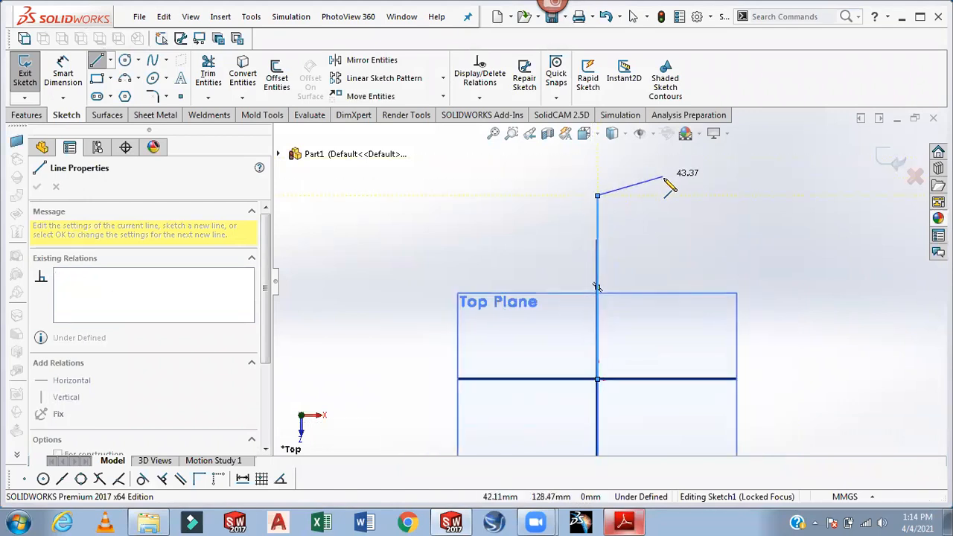
scroll(663, 182, "down", 2)
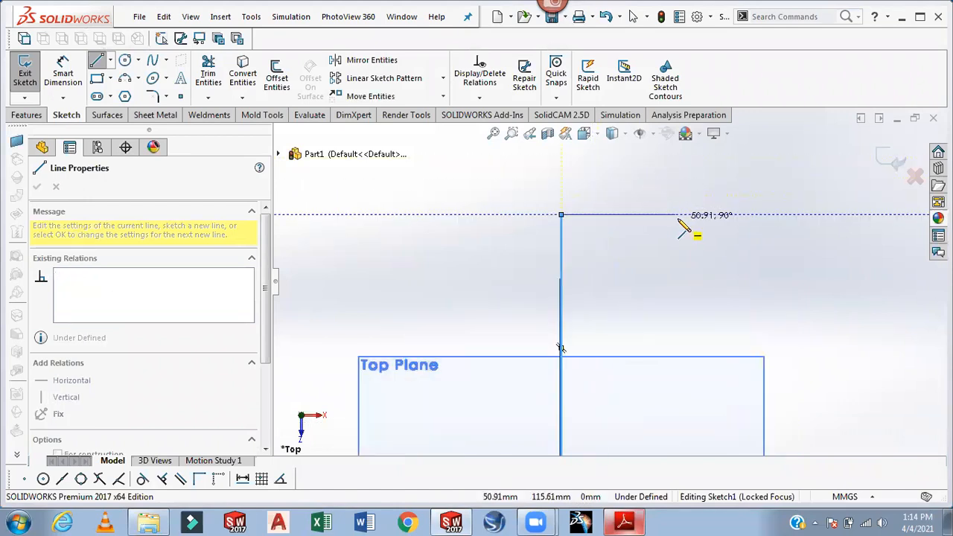
left_click(673, 215)
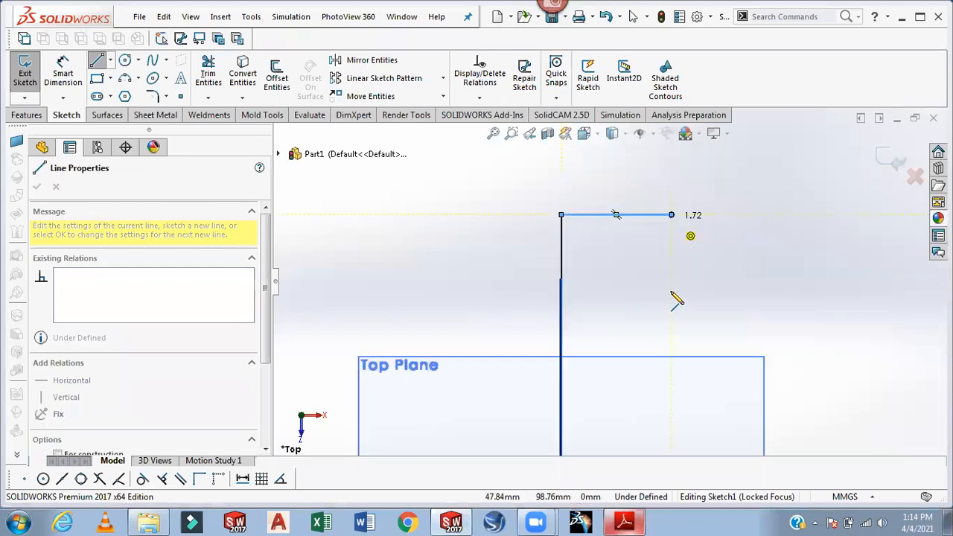
left_click(625, 522)
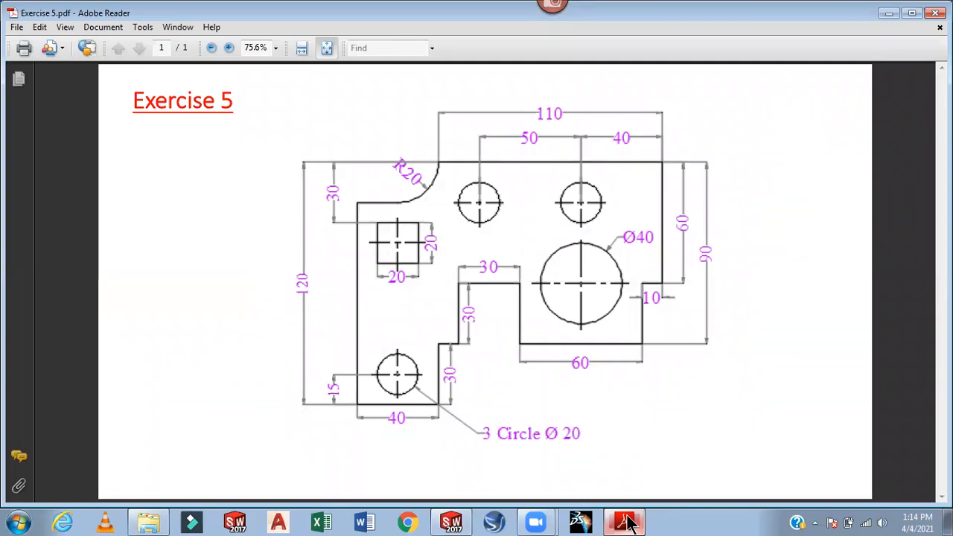
left_click(627, 524)
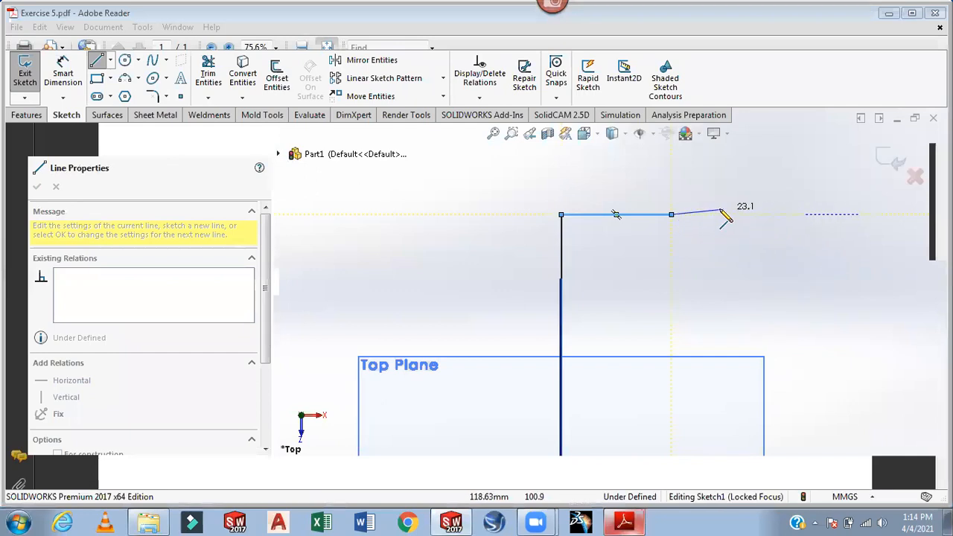
left_click(790, 243)
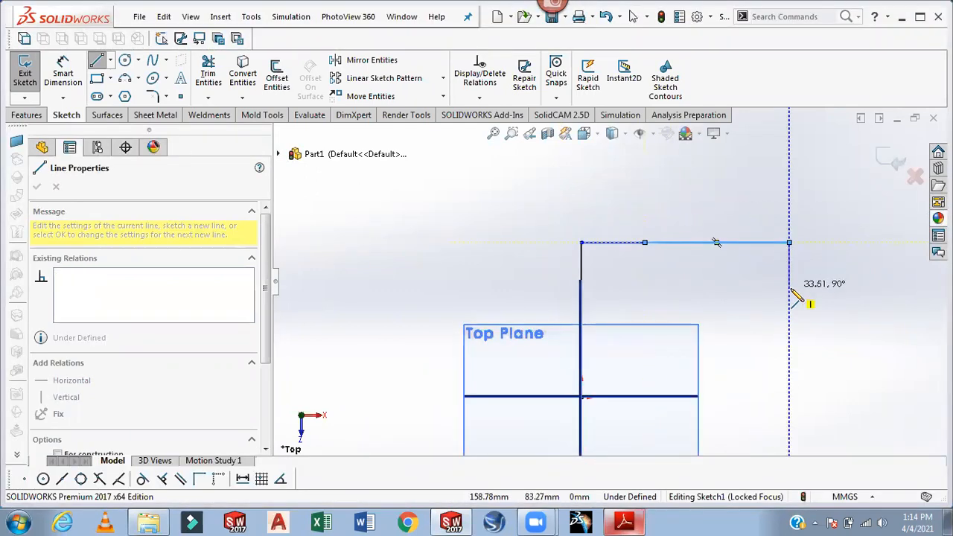
Continue the profile from the top edge's right end as a stepped edge, going down, left, down and left again.
left_click(626, 522)
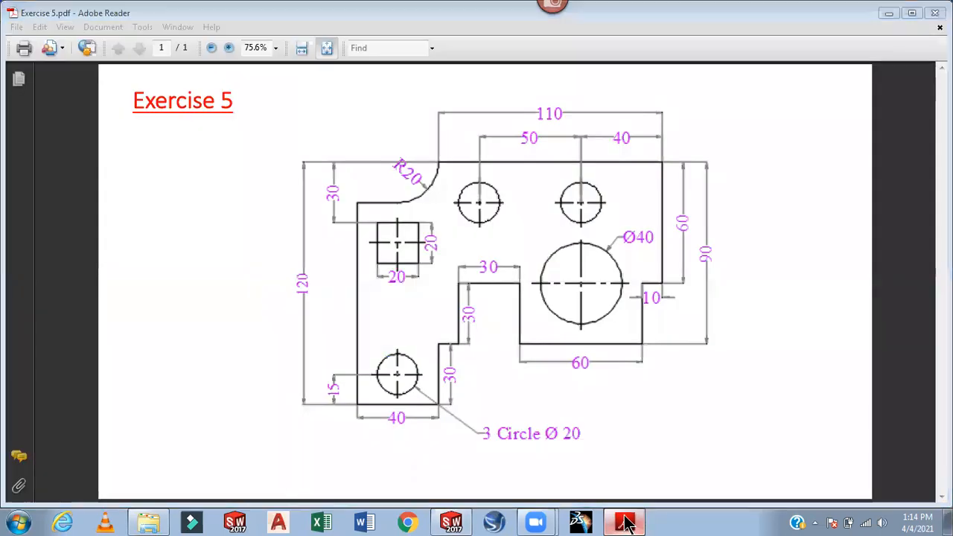
left_click(627, 522)
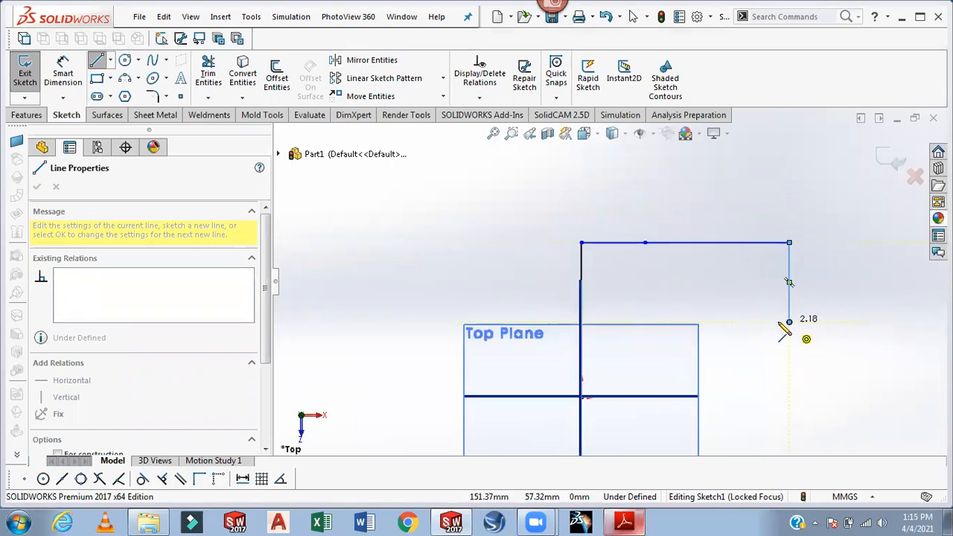
left_click(789, 321)
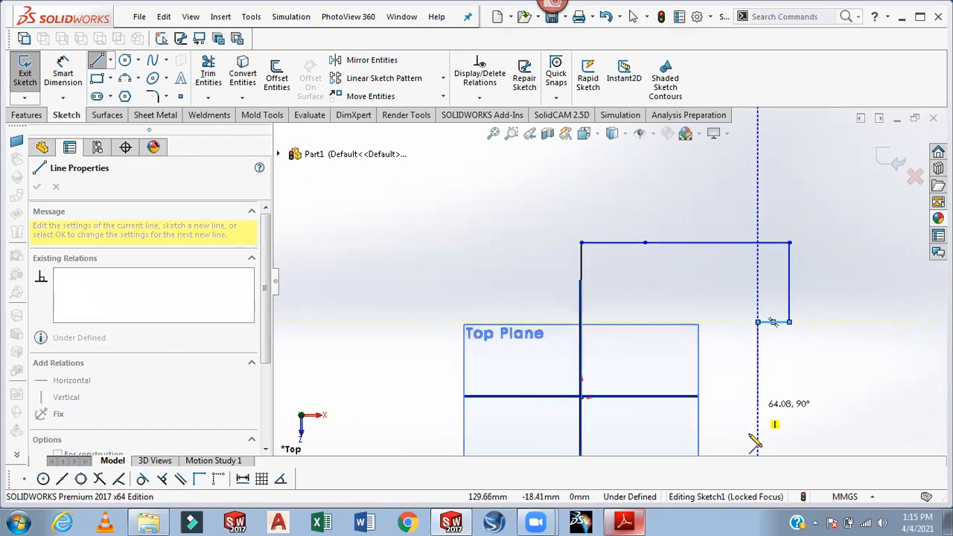
left_click(625, 521)
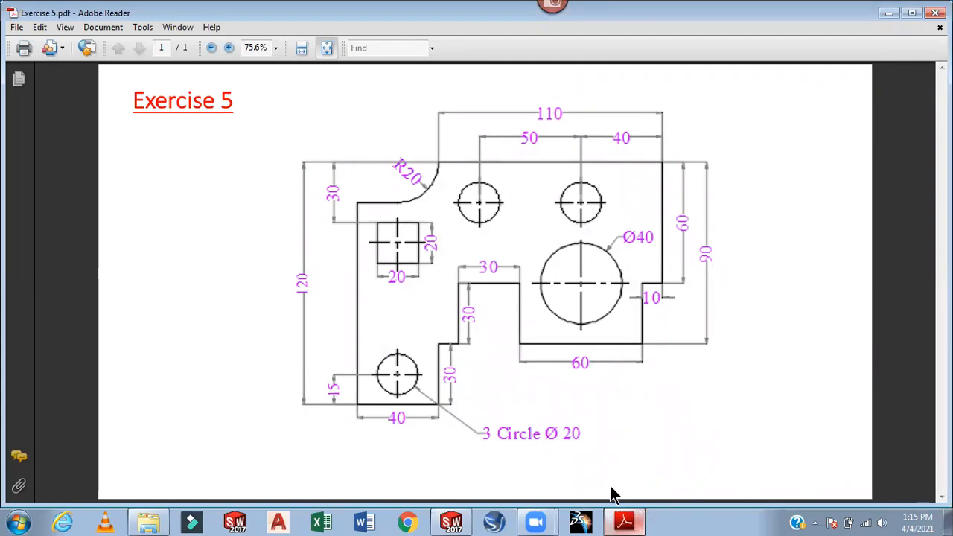
left_click(451, 522)
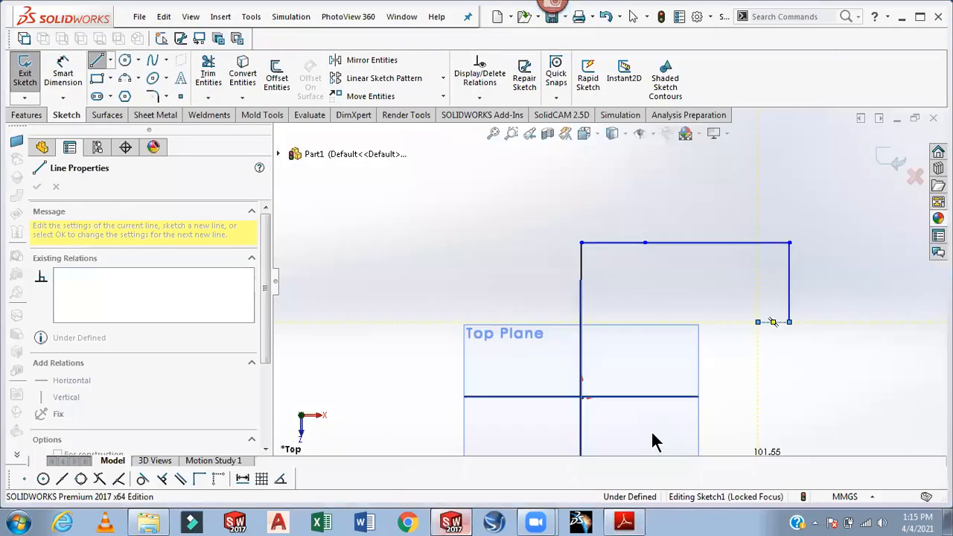
left_click(757, 365)
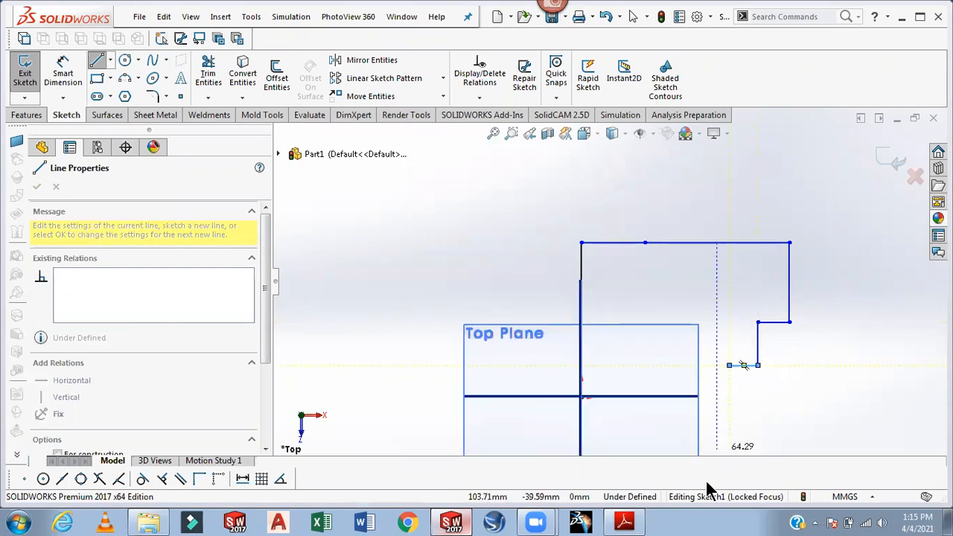
Recheck the Exercise 5 drawing and dimension the profile's left vertical edge to 120 mm.
left_click(628, 520)
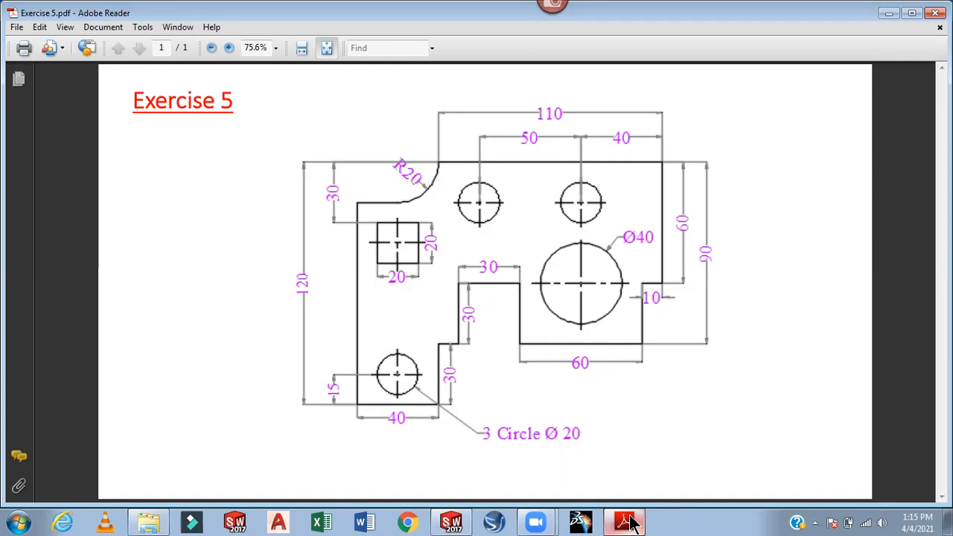
left_click(631, 523)
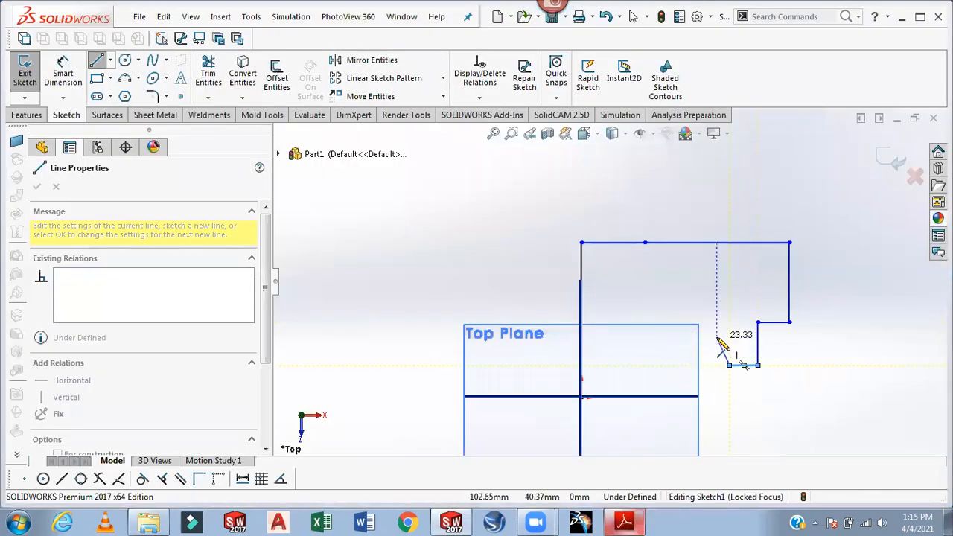
scroll(718, 338, "up", 2)
scroll(697, 311, "down", 4)
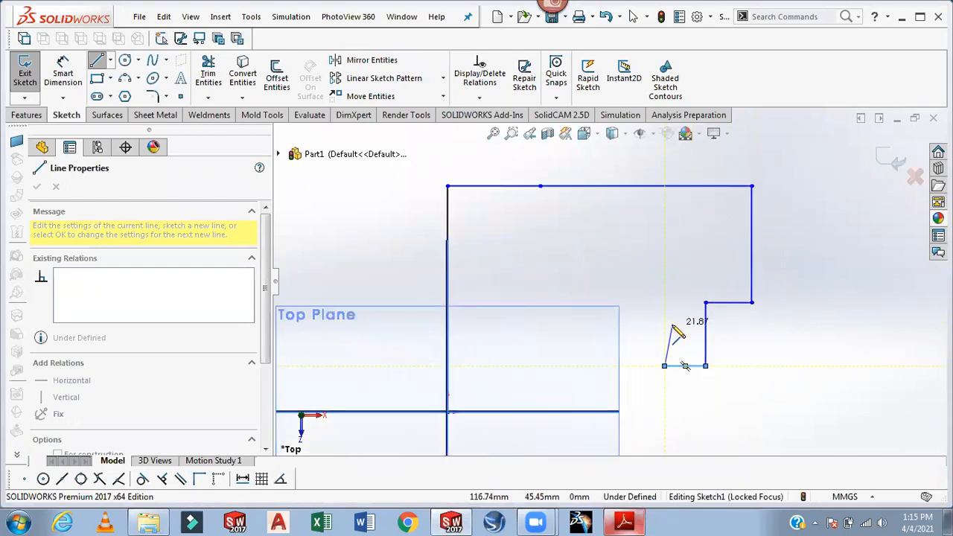
left_click(64, 64)
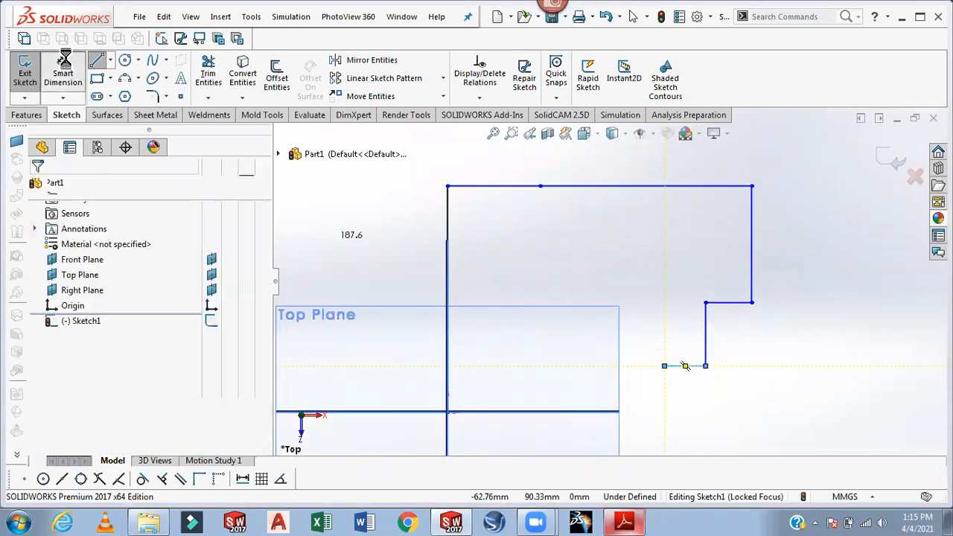
scroll(521, 348, "up", 3)
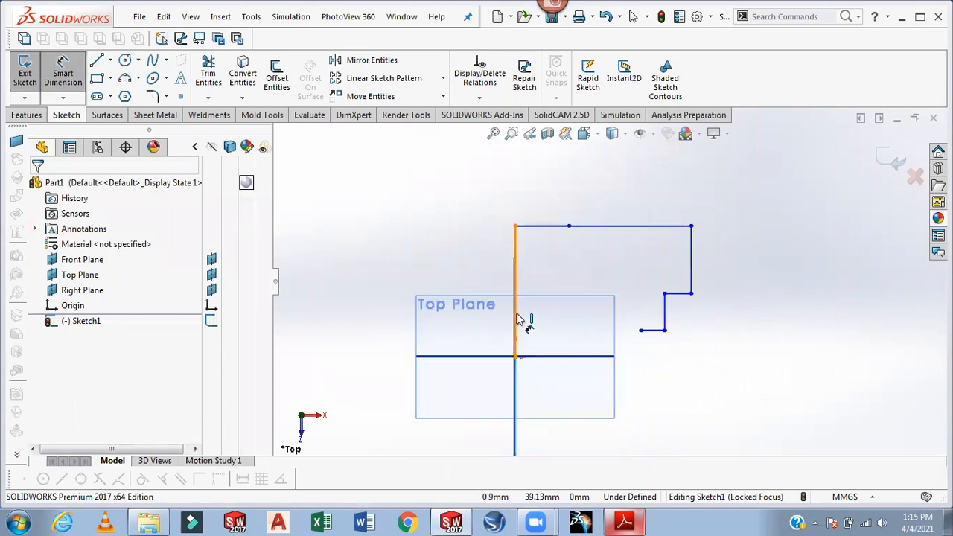
left_click(515, 320)
left_click(476, 280)
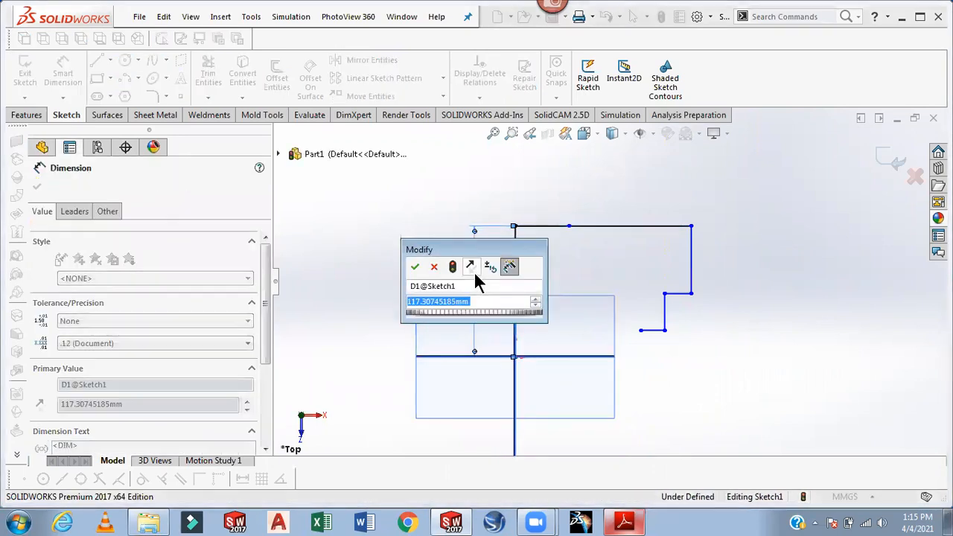
type("120")
key("Return")
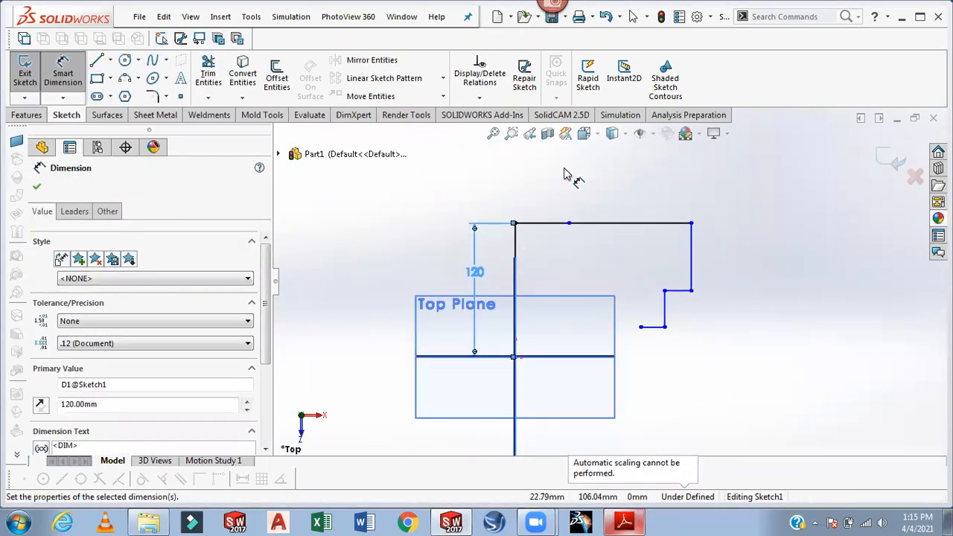
Dimension the short horizontal segment at the left end of the top edge to 40 mm.
left_click(544, 224)
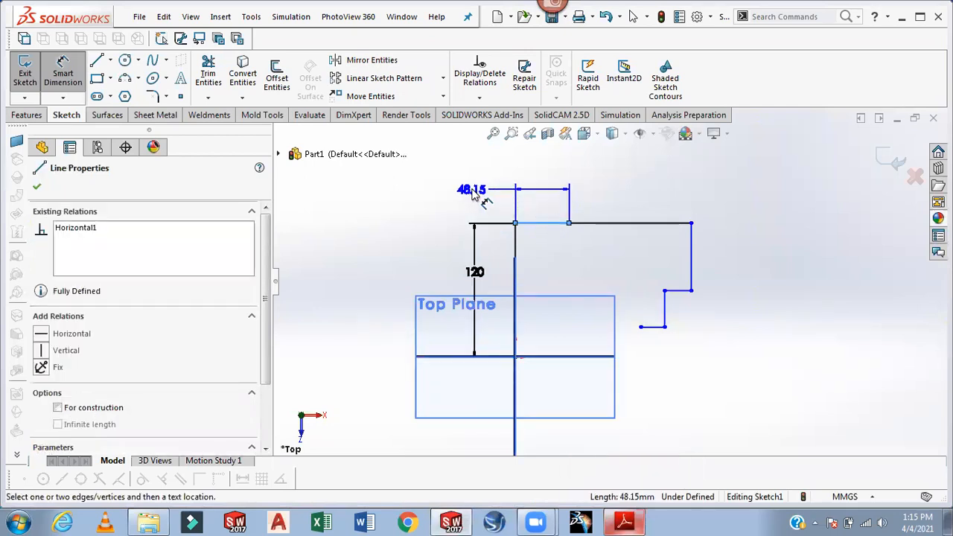
left_click(472, 195)
type("40")
key("Return")
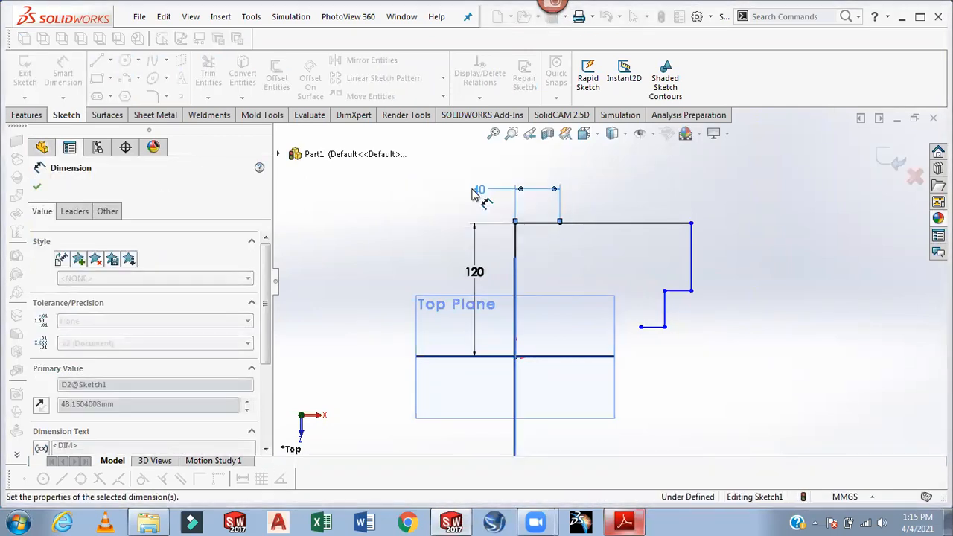
Dimension the long horizontal segment of the top edge to 110 mm.
left_click(618, 224)
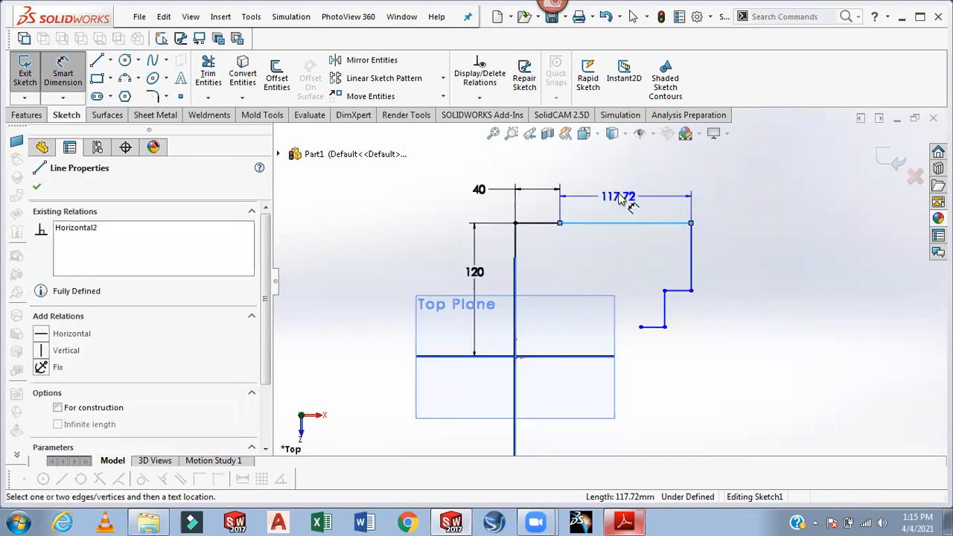
left_click(619, 196)
type("110")
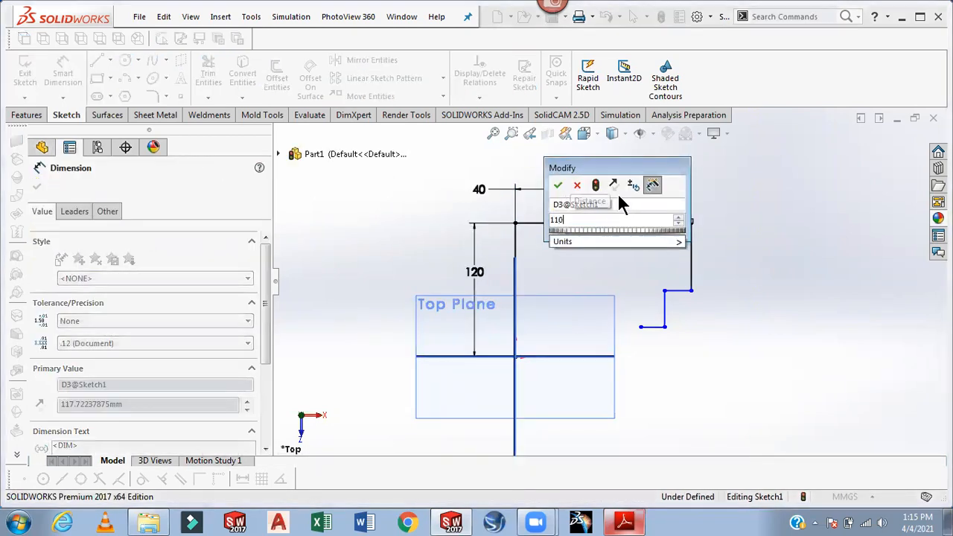
key("Return")
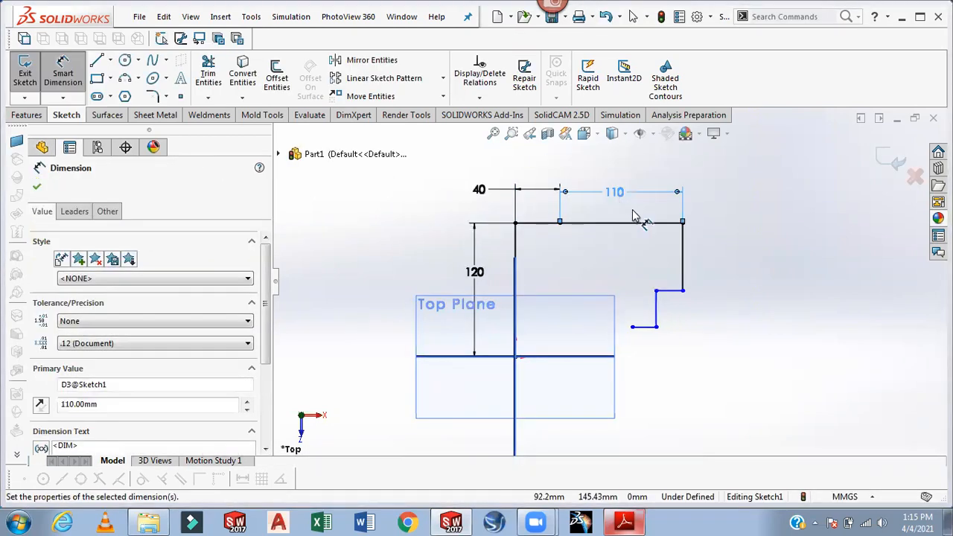
Dimension the profile's right vertical edge to 60 mm and the shorter vertical edge below it to 30 mm.
left_click(683, 260)
left_click(704, 257)
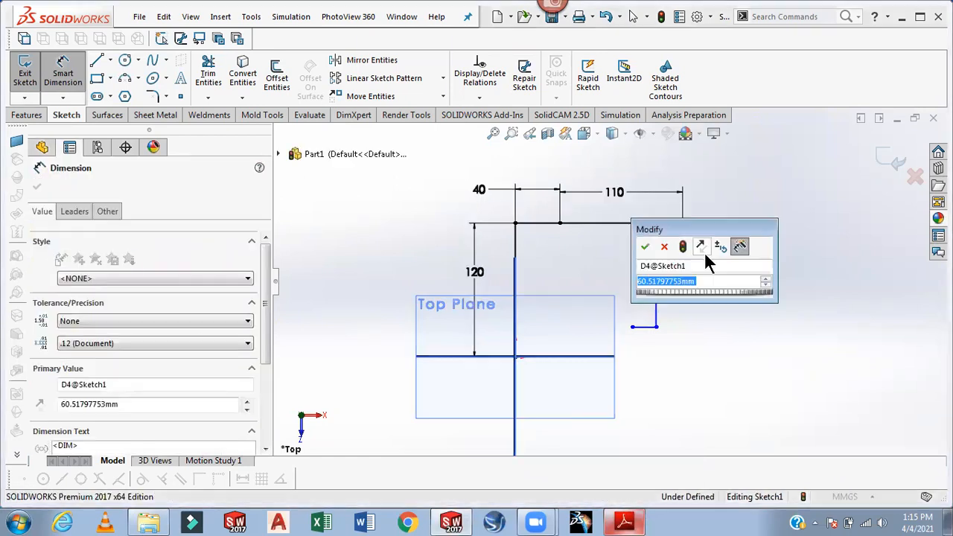
type("60")
key("Return")
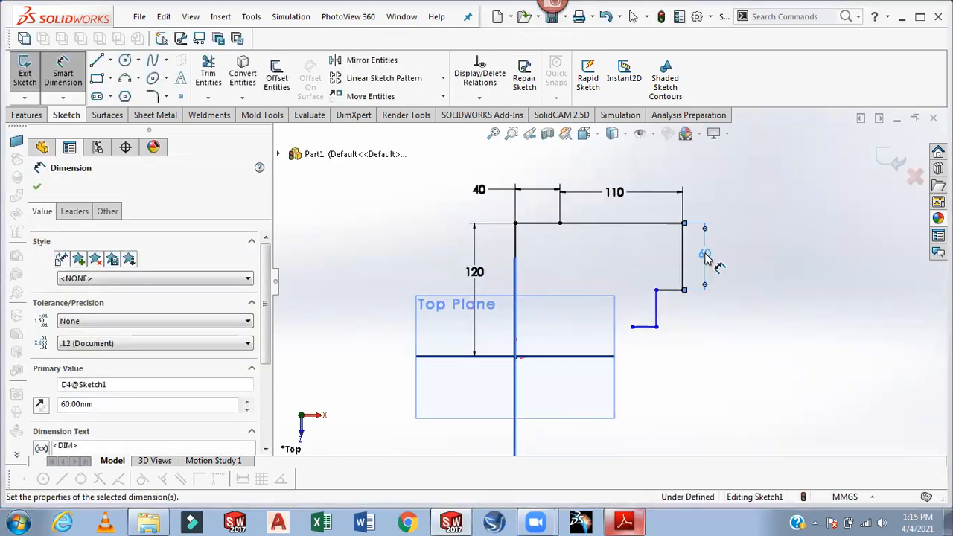
left_click(658, 319)
left_click(720, 316)
type("30")
key("Return")
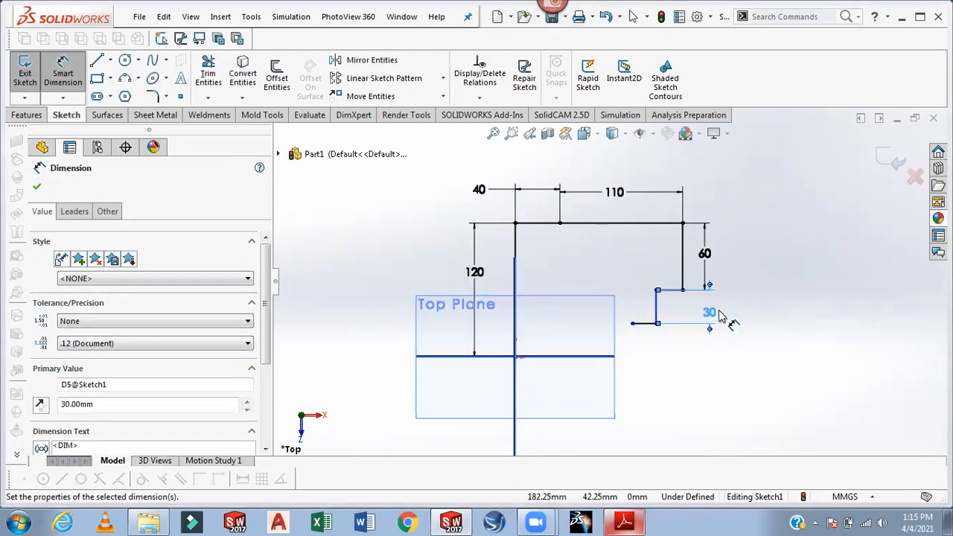
Recheck the Exercise 5 drawing and dimension the short horizontal step on the profile's right side to 10 mm.
left_click(624, 522)
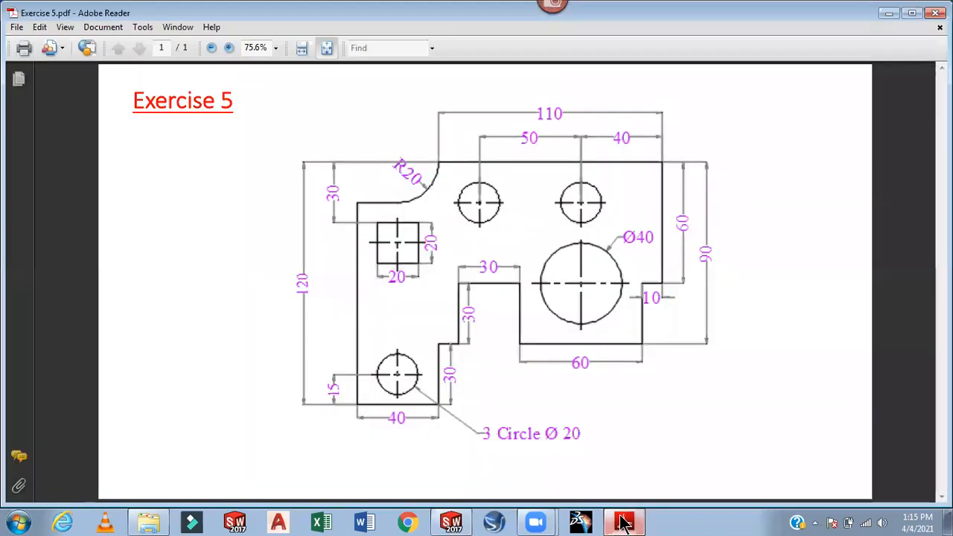
left_click(621, 517)
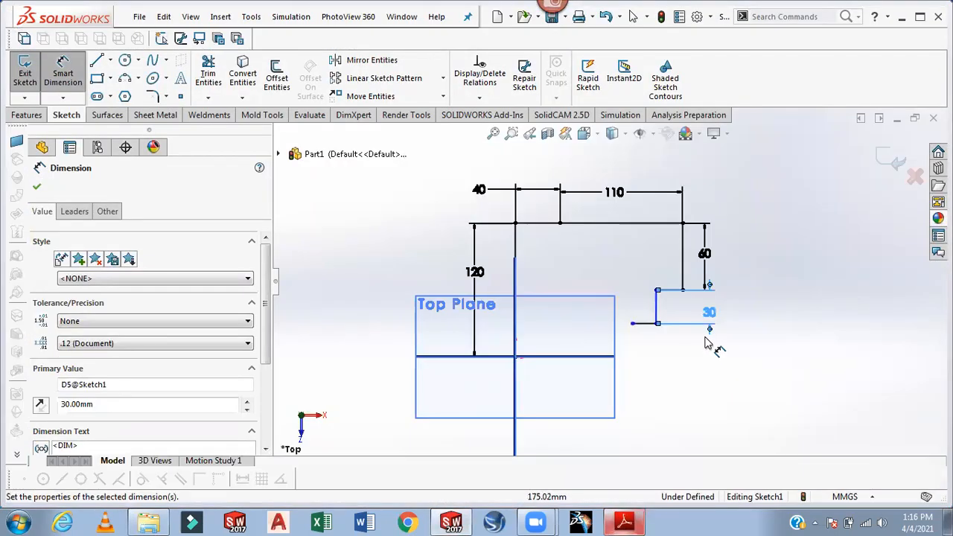
scroll(708, 344, "down", 4)
left_click(616, 228)
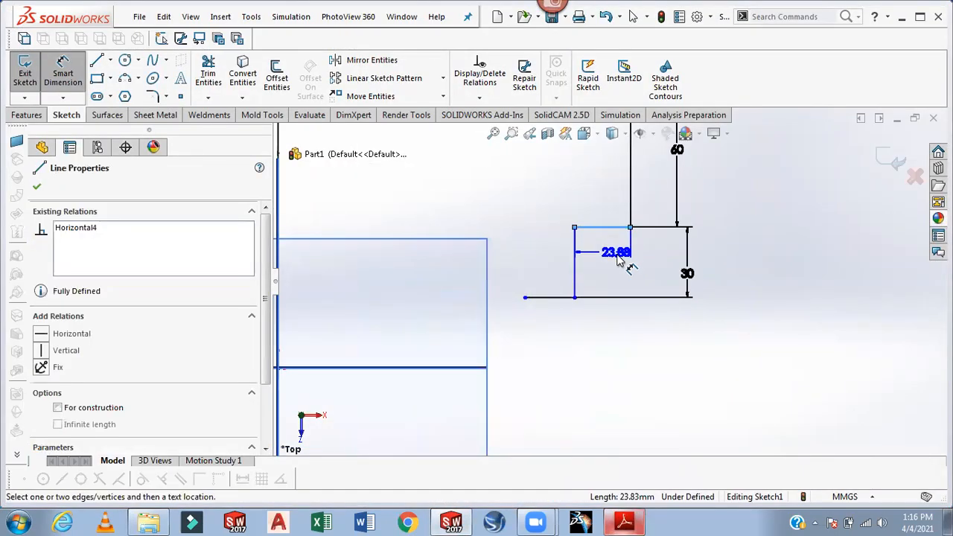
left_click(653, 257)
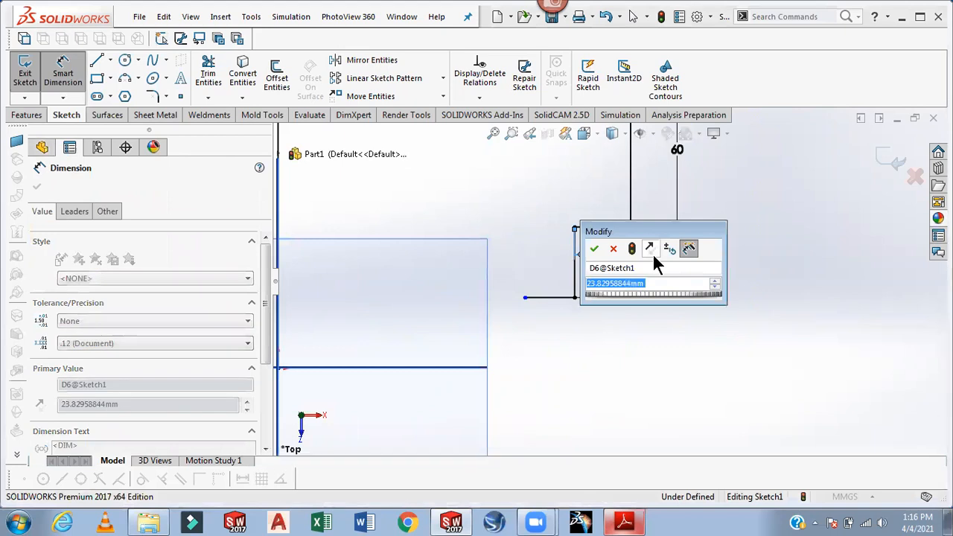
type("10")
key("Return")
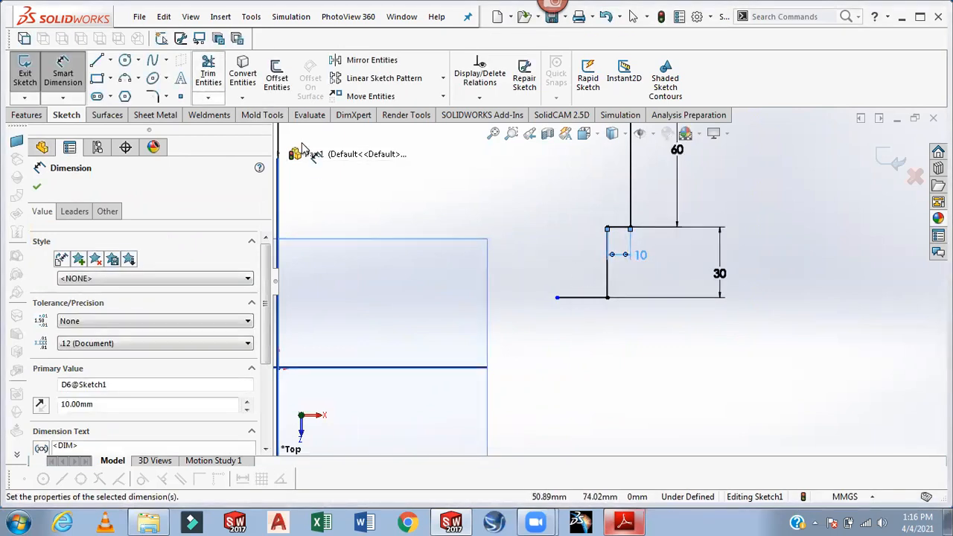
Dimension the open-ended horizontal segment at the profile's lower right to 60 mm.
left_click(575, 302)
left_click(571, 334)
type("60")
key("Return")
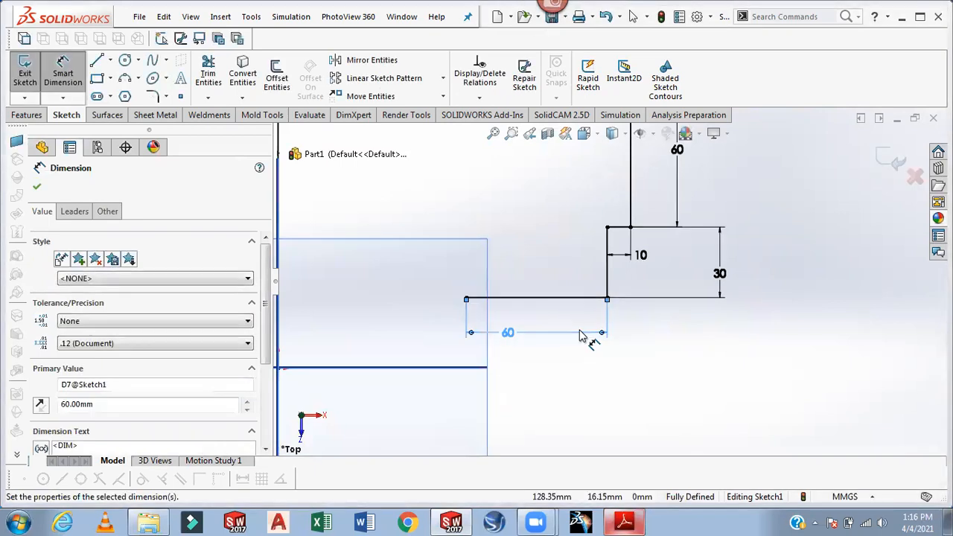
scroll(750, 336, "up", 3)
scroll(751, 337, "up", 1)
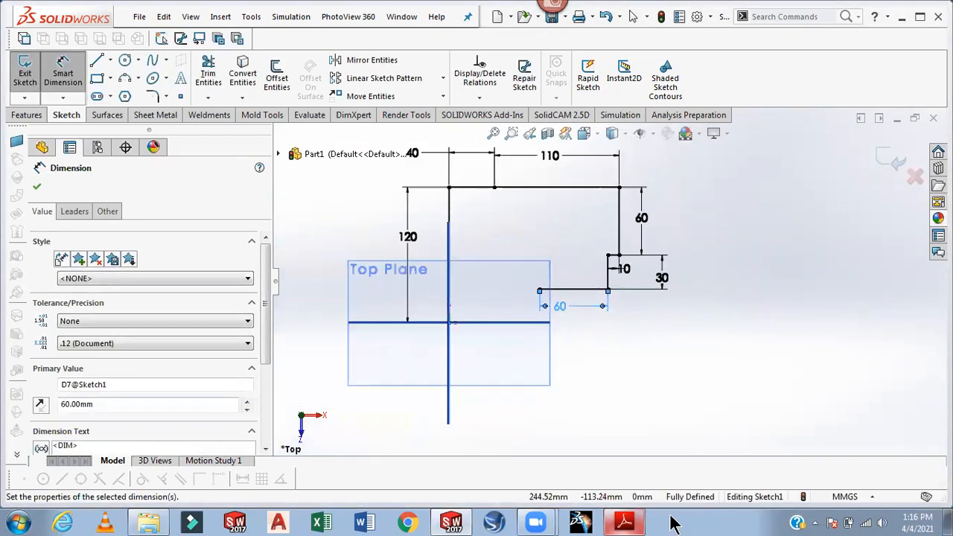
Recheck the Exercise 5 drawing and, from the 60 mm segment's left end, sketch a notch going 30 mm up, left, and 30 mm down.
left_click(623, 522)
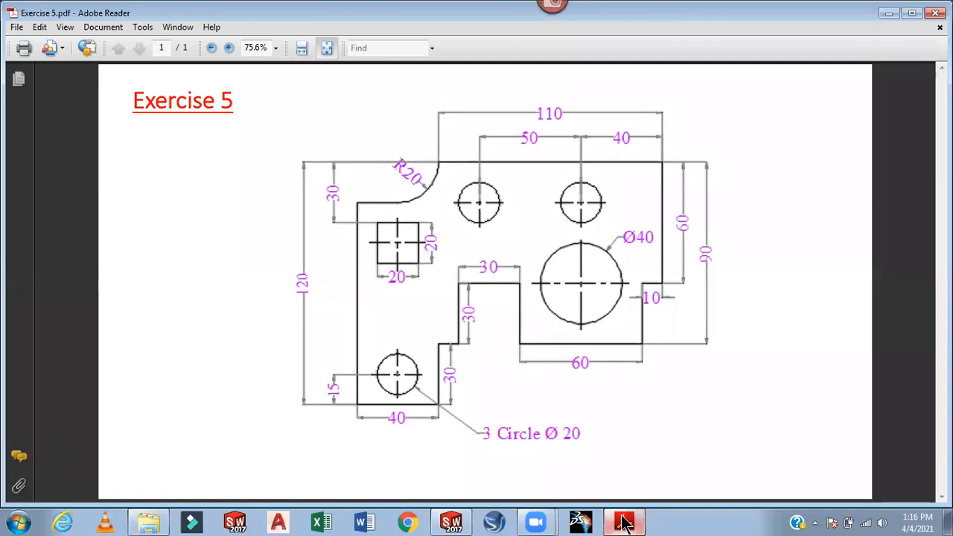
left_click(623, 523)
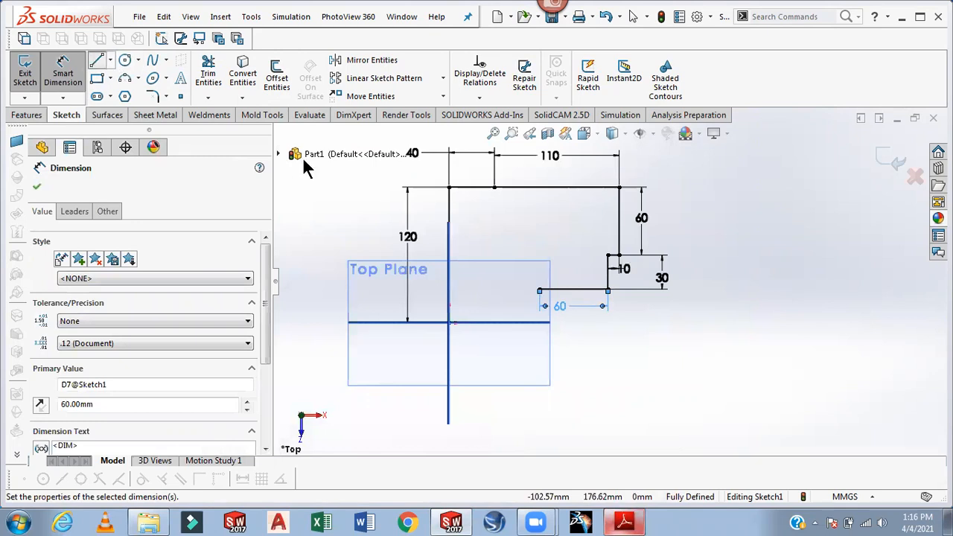
left_click(97, 60)
scroll(538, 291, "down", 4)
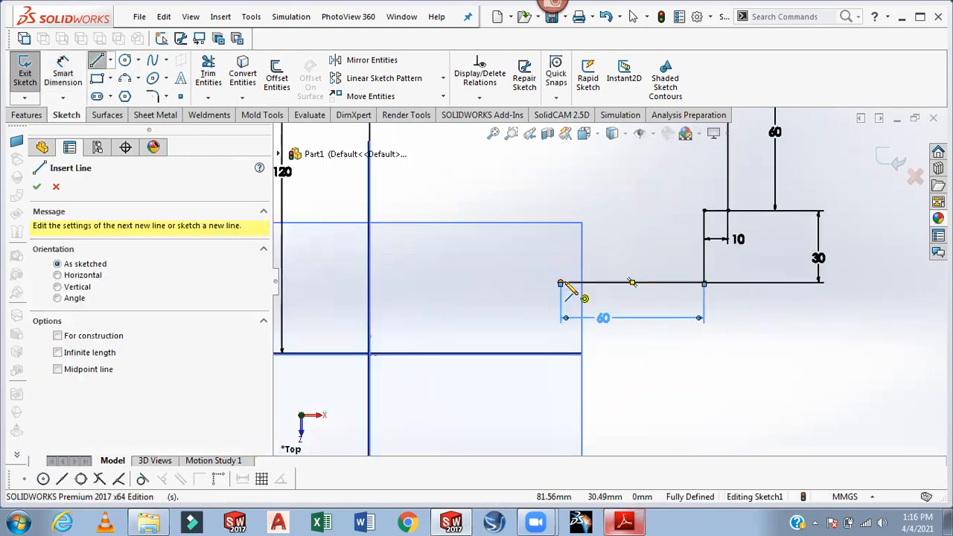
left_click(560, 283)
left_click(561, 211)
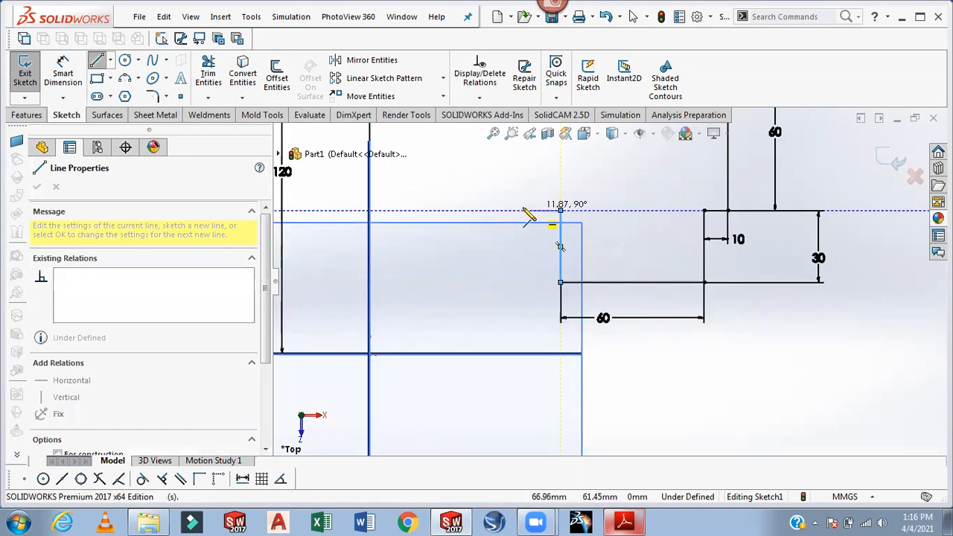
left_click(476, 210)
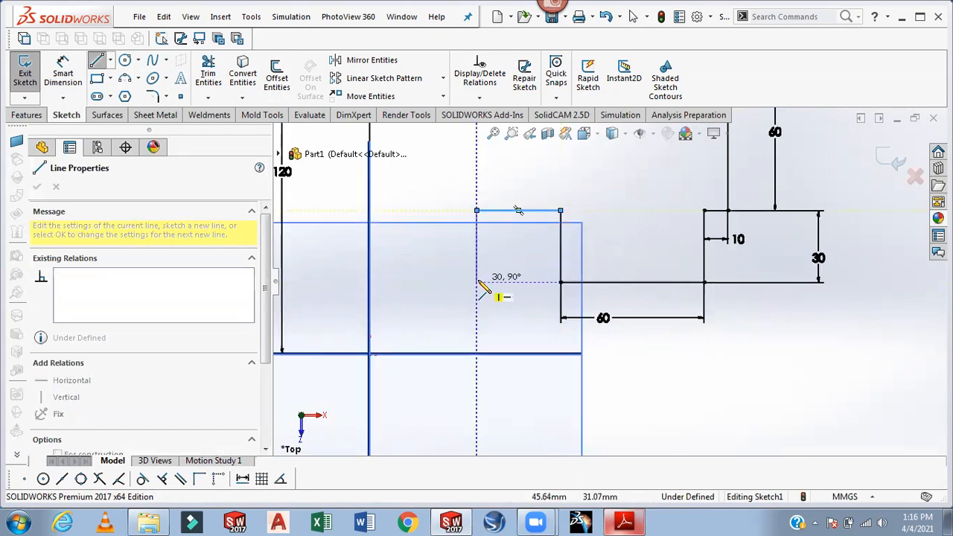
left_click(477, 283)
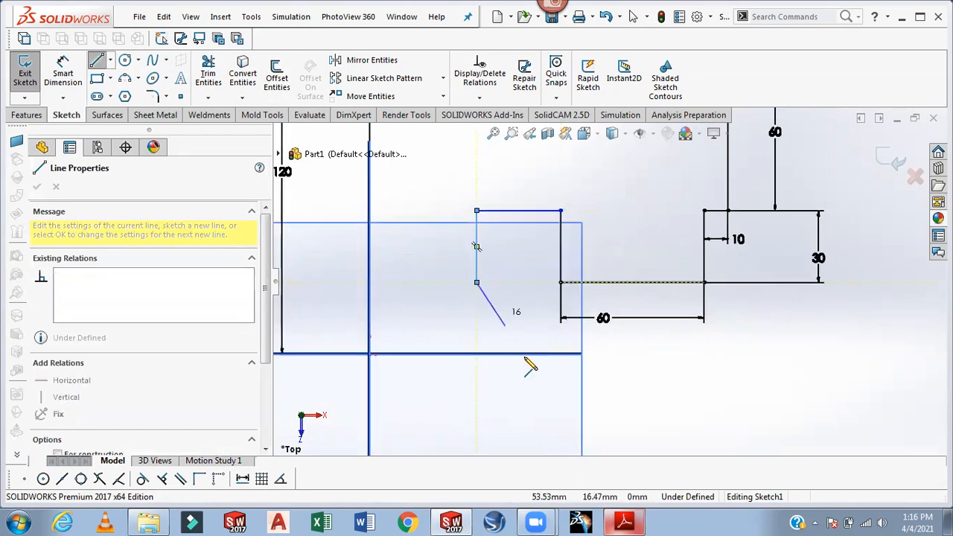
Recheck the drawing and close the profile with a line about 10.5 mm left, one down to the origin's level and one left to the origin.
left_click(624, 521)
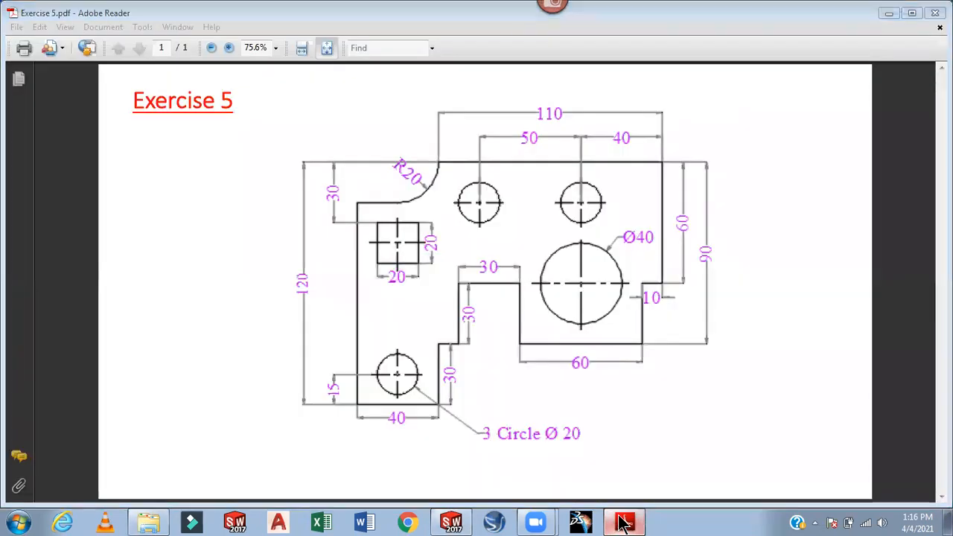
left_click(624, 521)
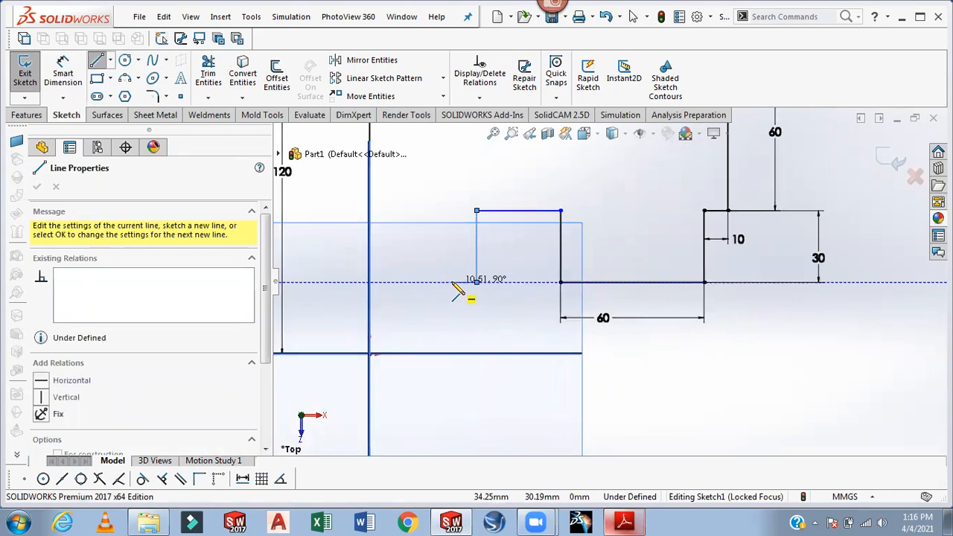
left_click(451, 282)
left_click(451, 353)
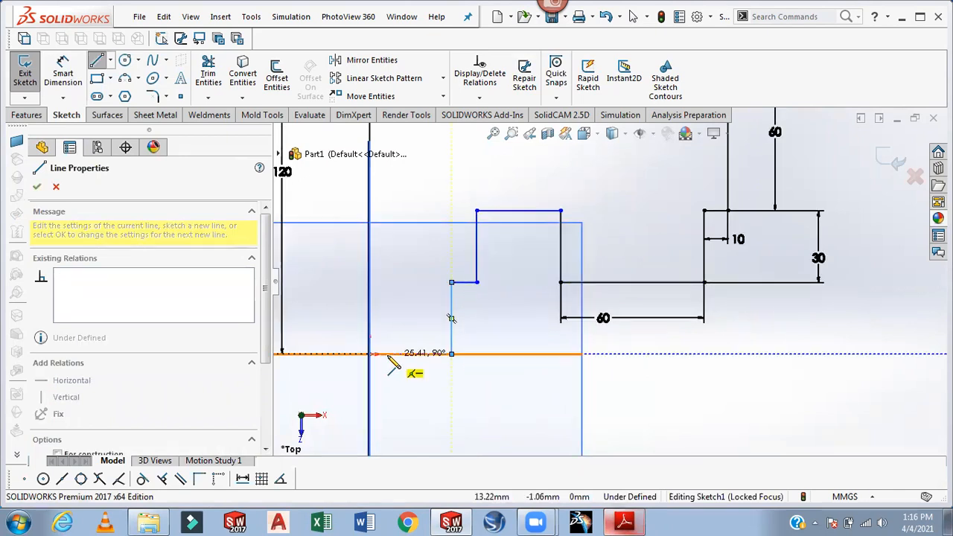
left_click(369, 353)
Dimension the bottom horizontal edge starting at the origin to 40 mm.
left_click(63, 74)
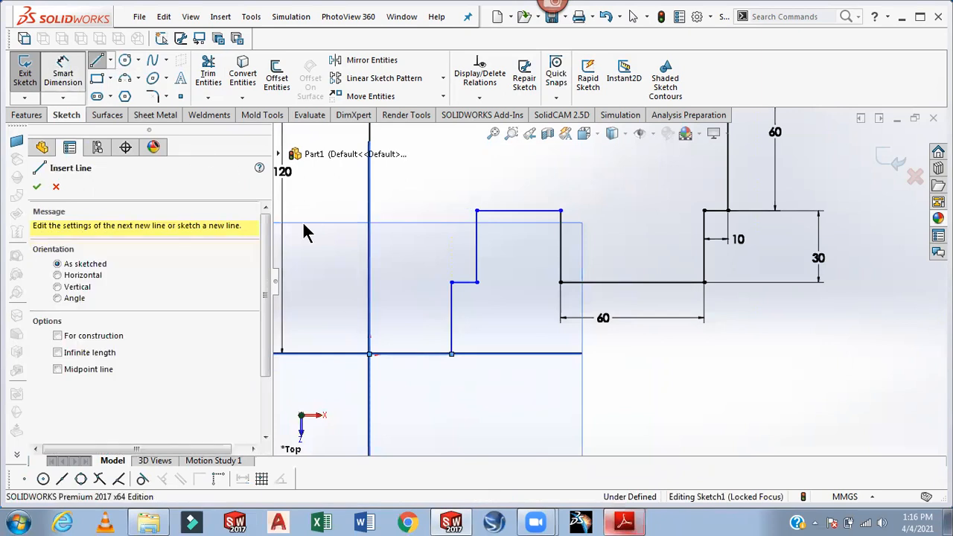
left_click(421, 363)
left_click(425, 389)
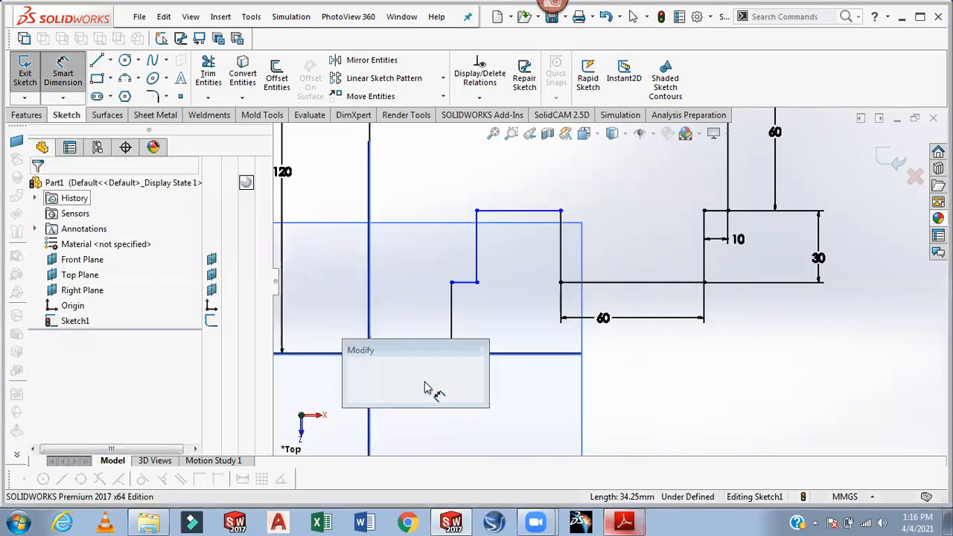
type("40")
key("Return")
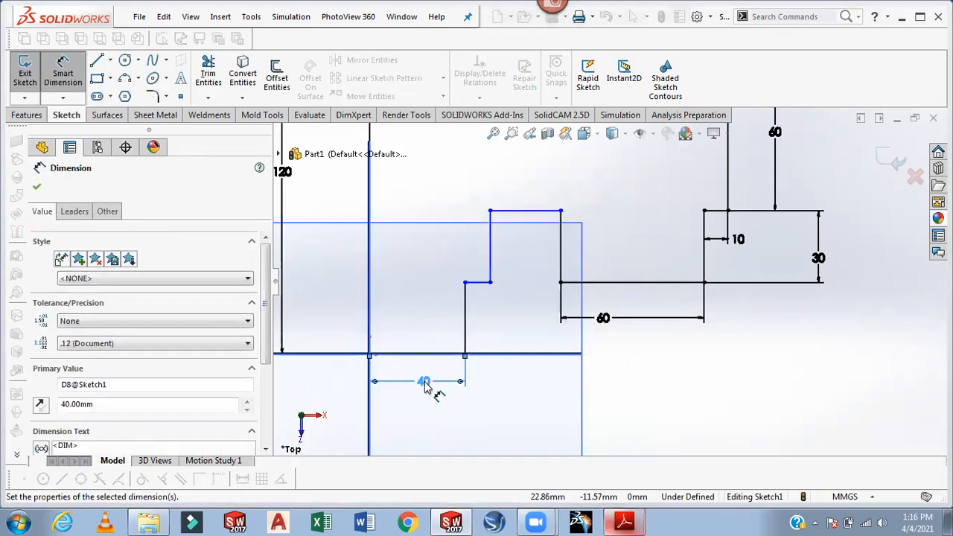
Dimension the notch's right vertical edge to 30 mm and its top horizontal edge to 30 mm.
left_click(562, 257)
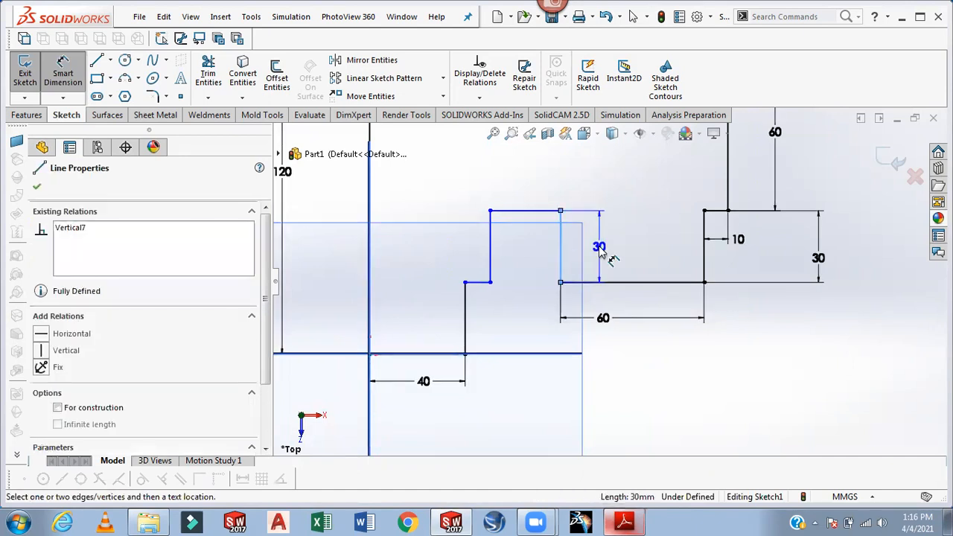
left_click(603, 255)
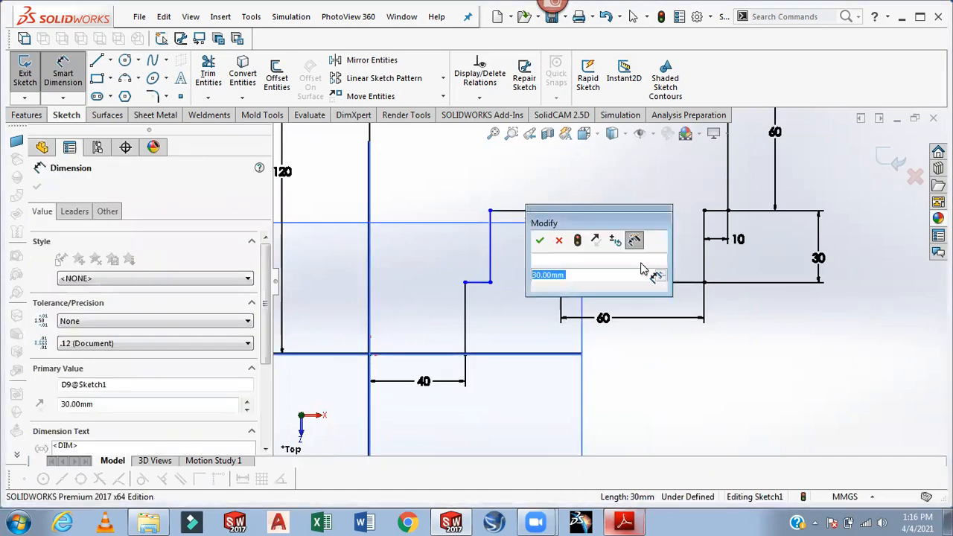
left_click(540, 239)
left_click(548, 211)
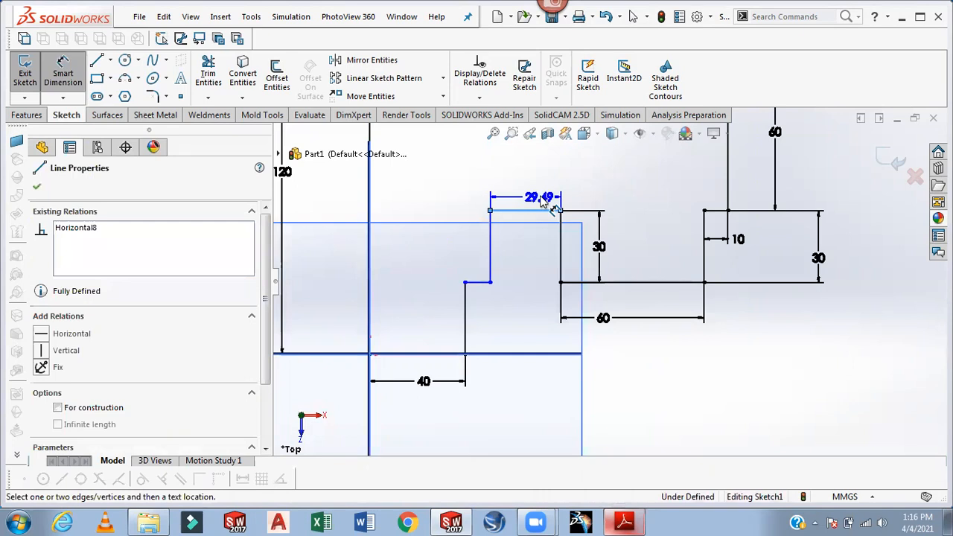
left_click(612, 182)
type("30")
key("Return")
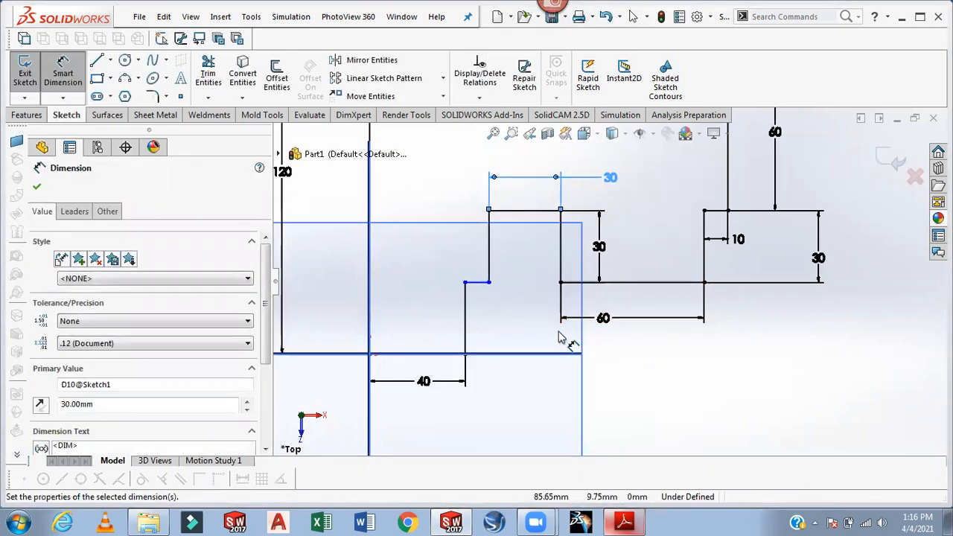
Try to dimension the short horizontal step between the notch and the lower-left leg.
scroll(497, 308, "down", 1)
left_click(472, 276)
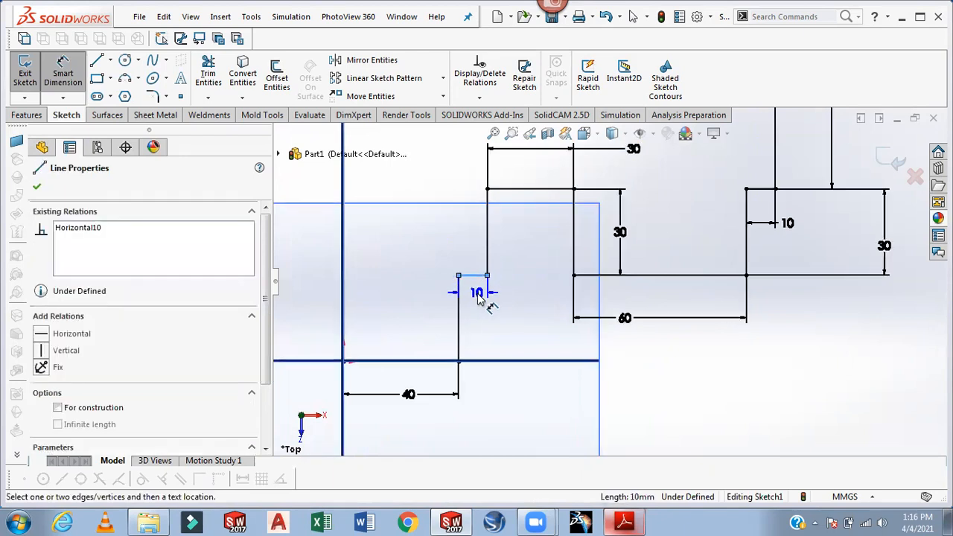
left_click(471, 294)
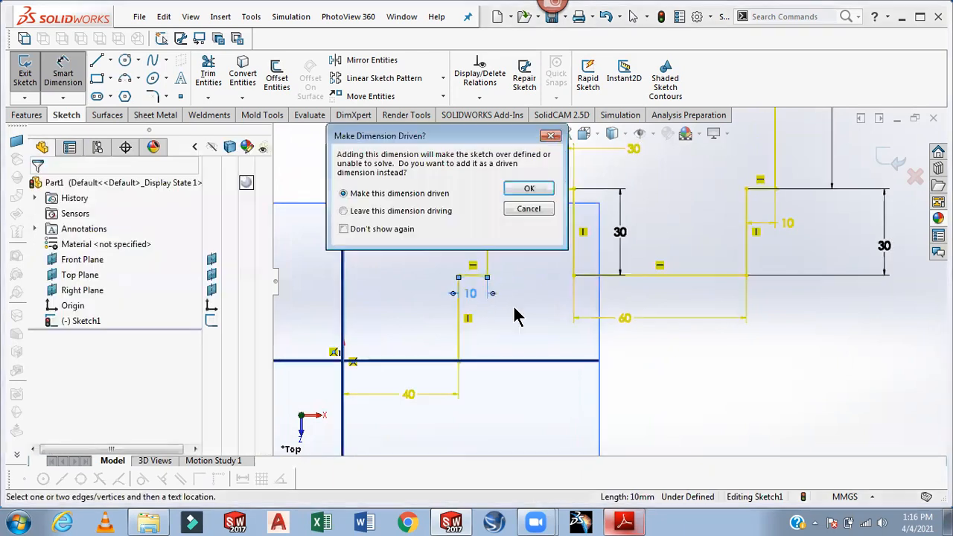
left_click(527, 210)
Sketch a vertical line about 21 mm down from the junction of the two top edges and a horizontal line to the left vertical edge.
scroll(741, 396, "up", 2)
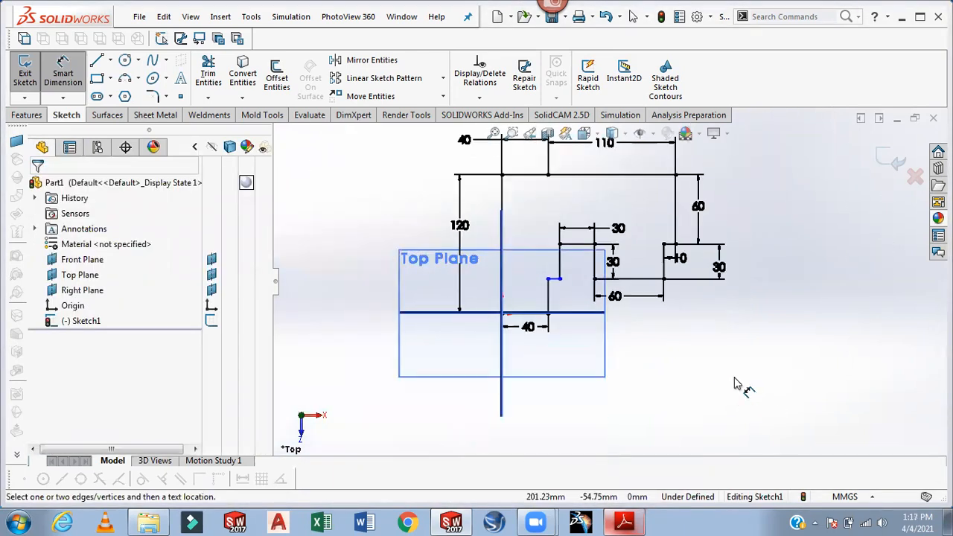
scroll(736, 387, "up", 1)
scroll(589, 187, "down", 2)
scroll(589, 266, "down", 2)
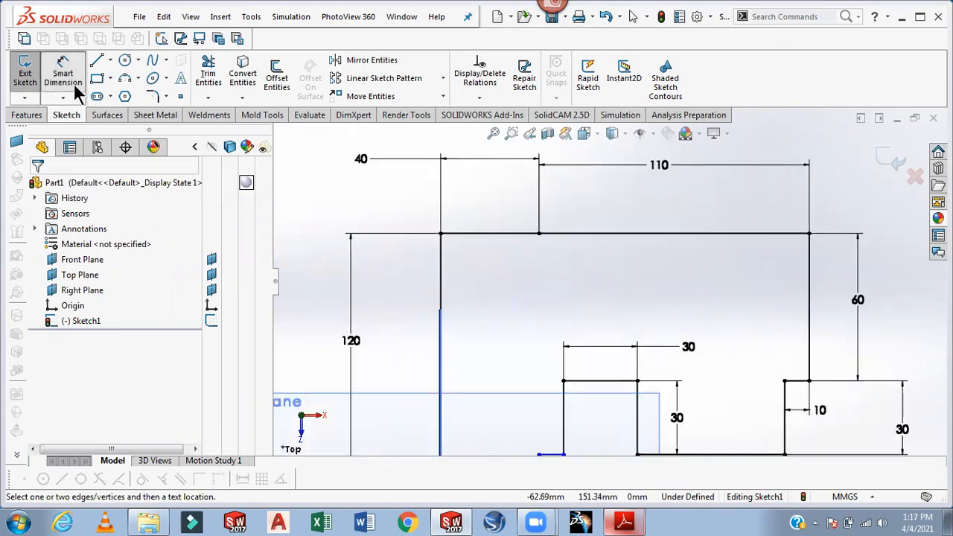
left_click(97, 60)
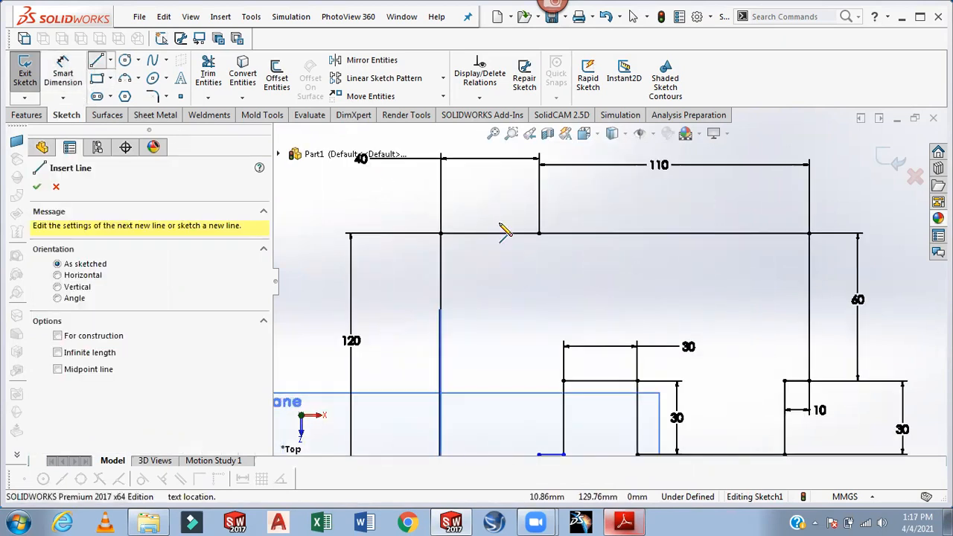
left_click(539, 235)
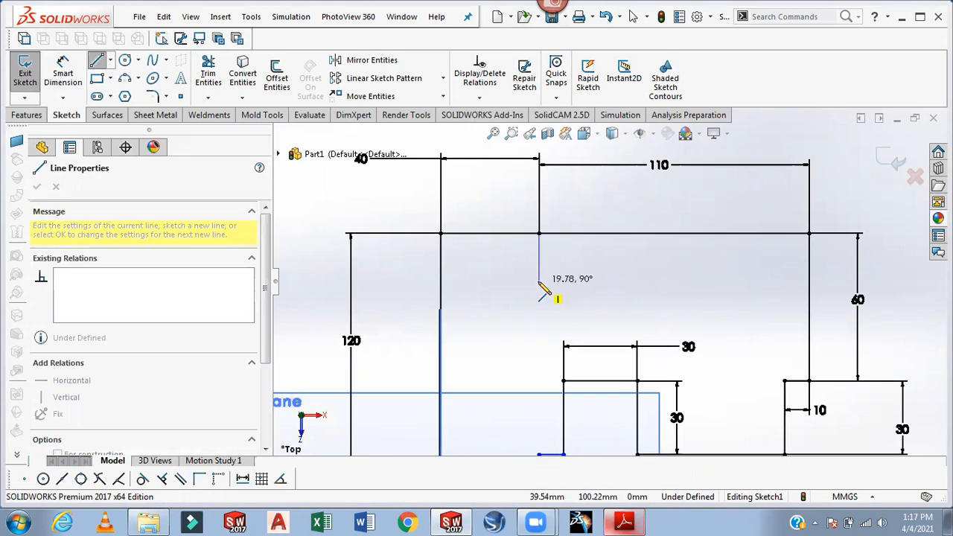
left_click(539, 284)
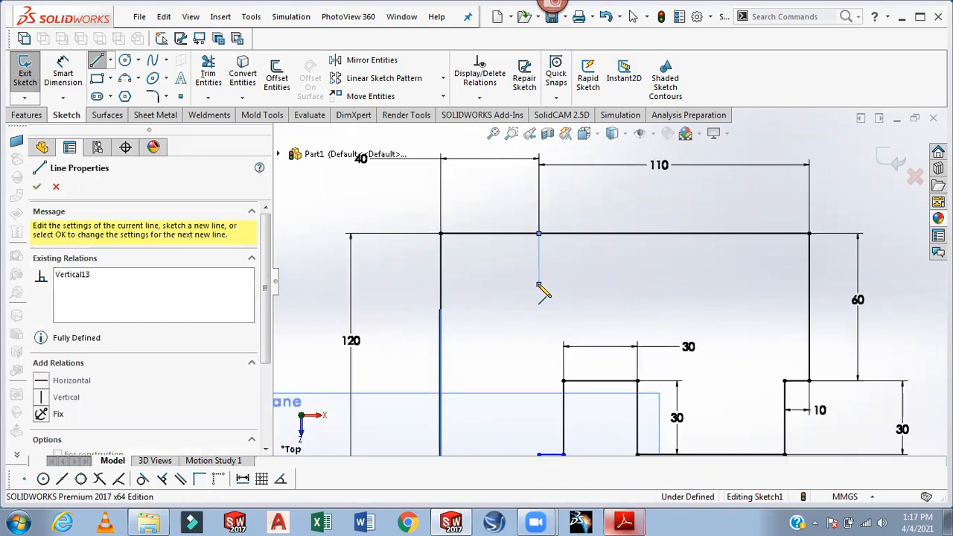
left_click(441, 283)
Dimension the new short vertical line at the upper-left corner to 20 mm.
left_click(64, 74)
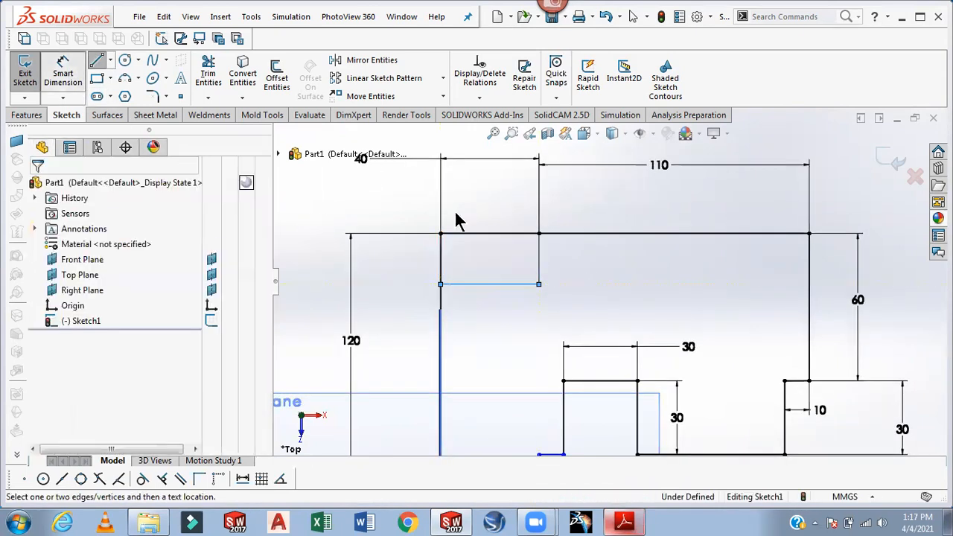
scroll(565, 276, "down", 1)
scroll(566, 275, "down", 1)
left_click(530, 272)
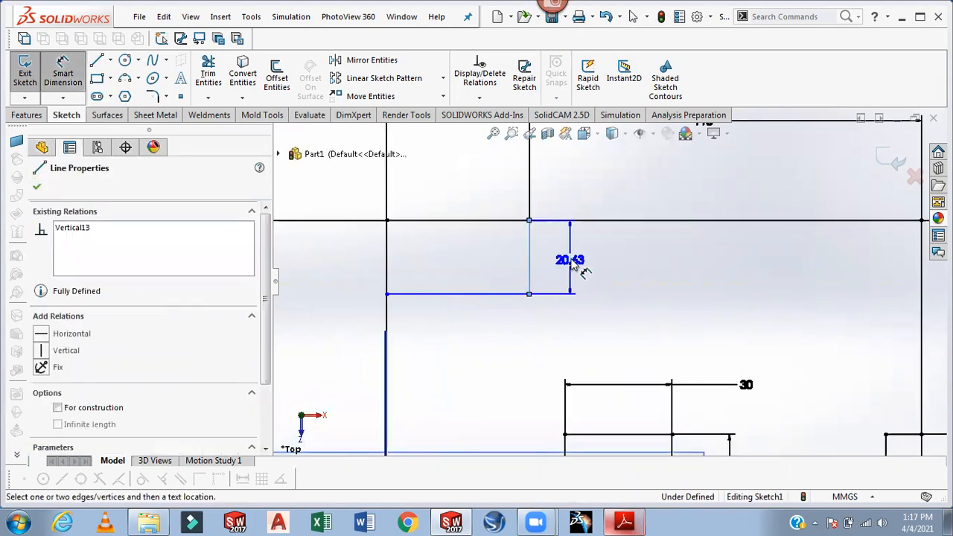
left_click(583, 278)
type("20")
key("Return")
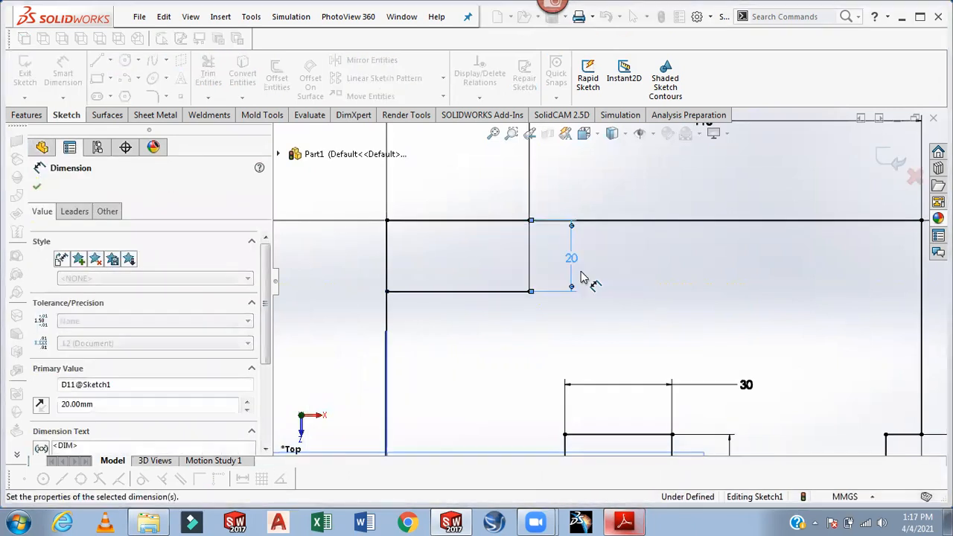
Check the PDF drawing and try a 20 mm sketch fillet between the upper-left step's horizontal and vertical lines.
left_click(154, 97)
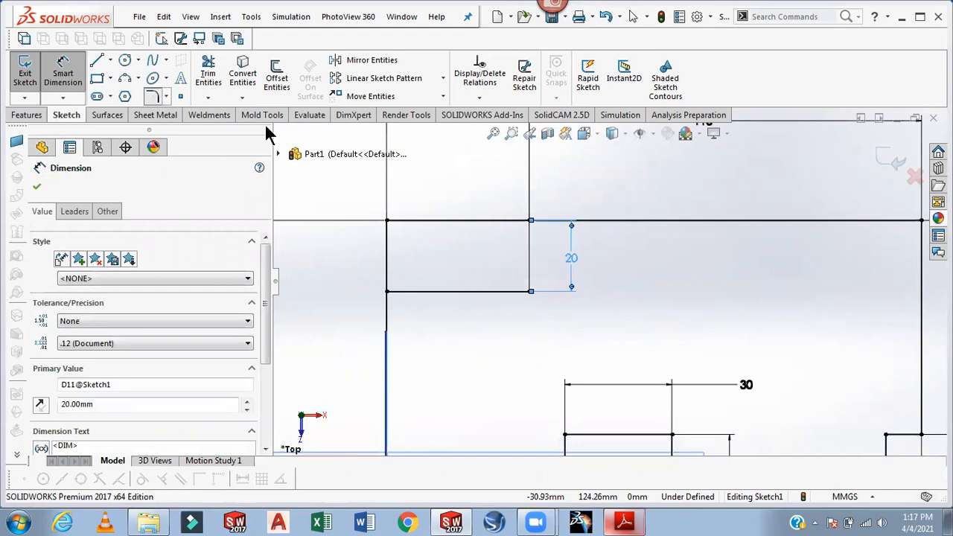
left_click(623, 524)
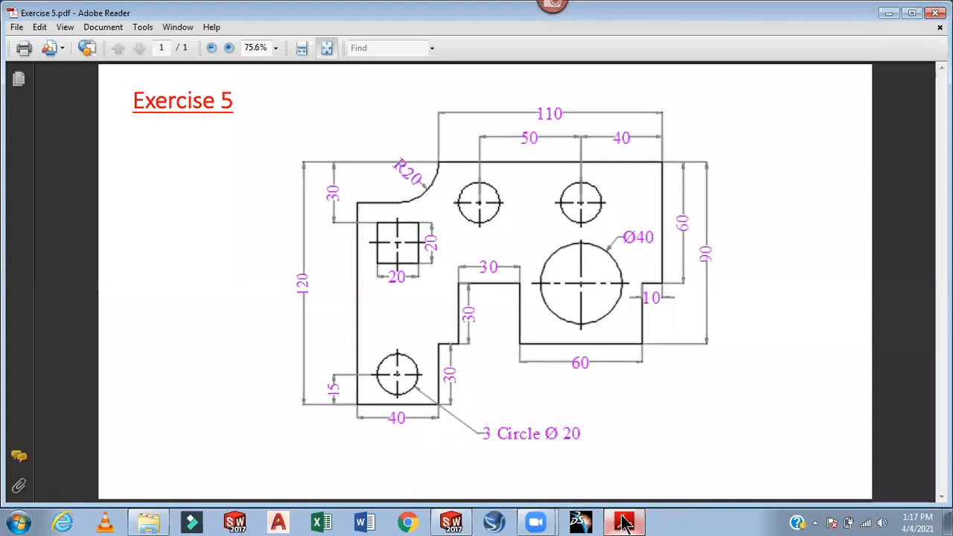
left_click(623, 524)
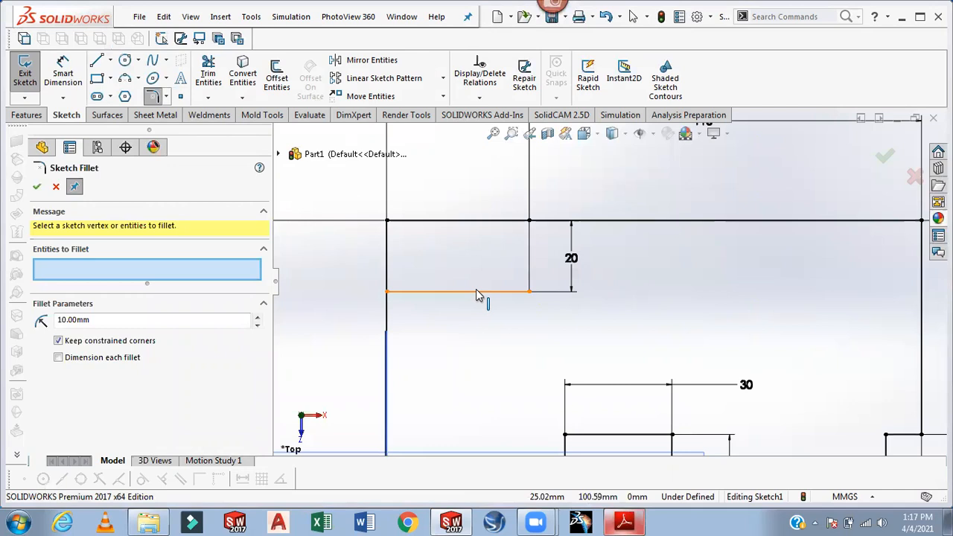
left_click(476, 291)
left_click(529, 249)
left_click_drag(135, 315, 39, 319)
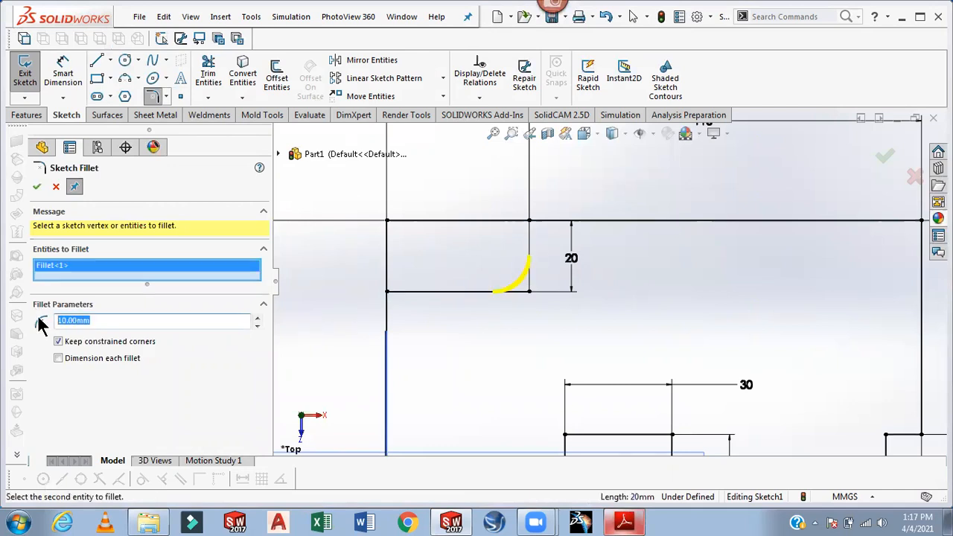
type("2")
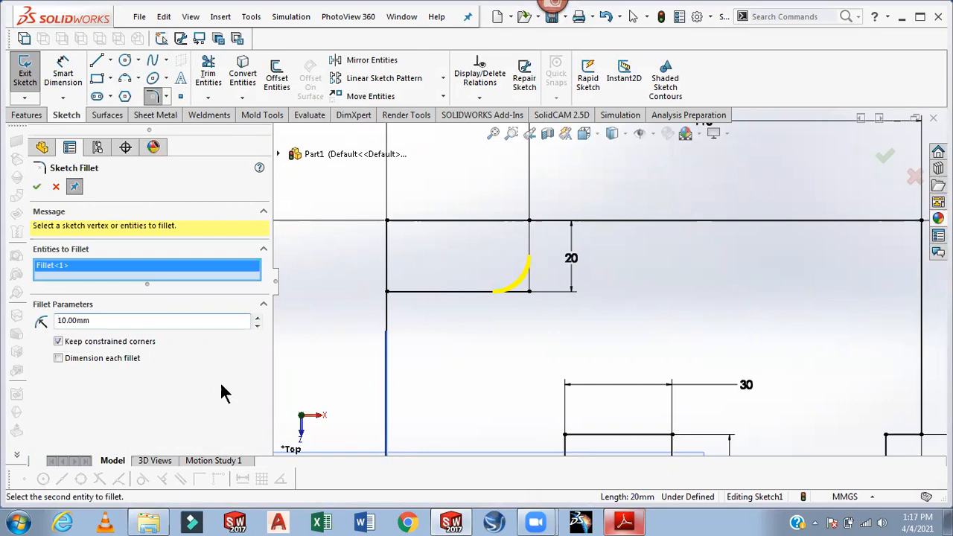
type("20")
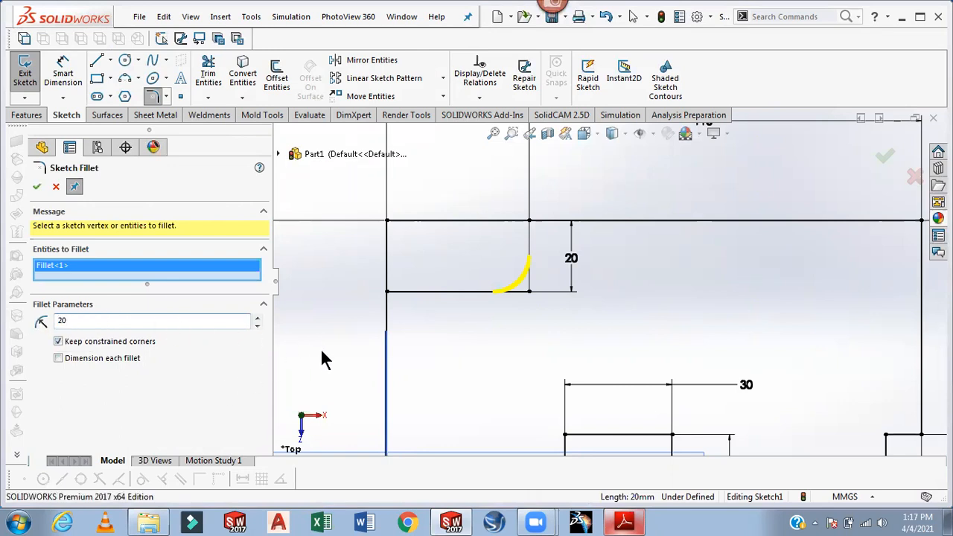
left_click(56, 187)
Delete the 40 mm top horizontal line above the new upper-left step.
scroll(570, 291, "up", 3)
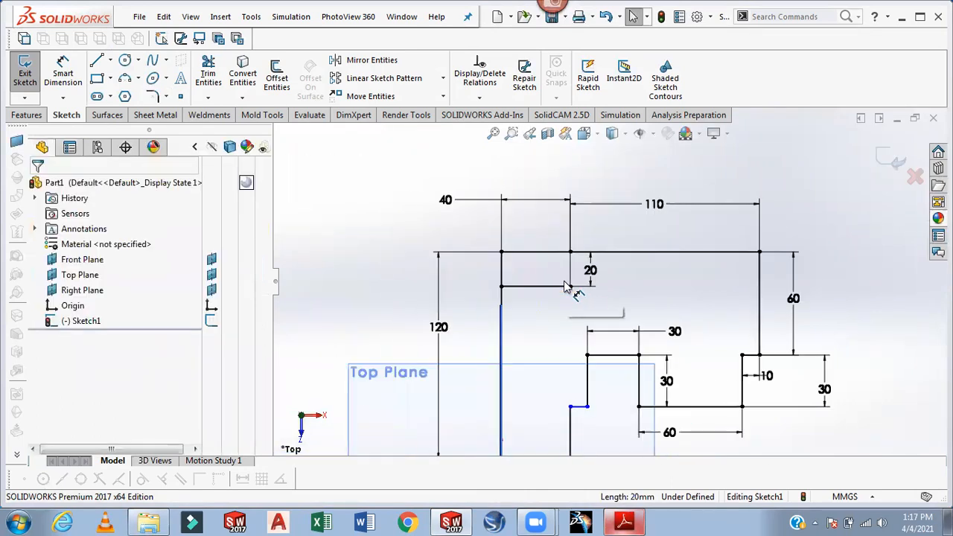
left_click(537, 253)
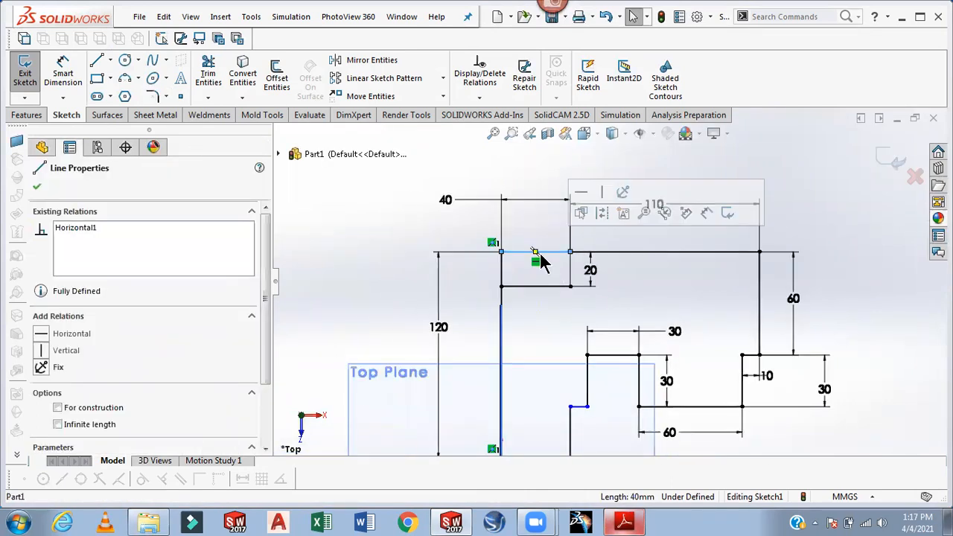
key("Delete")
left_click(500, 271)
left_click(292, 210)
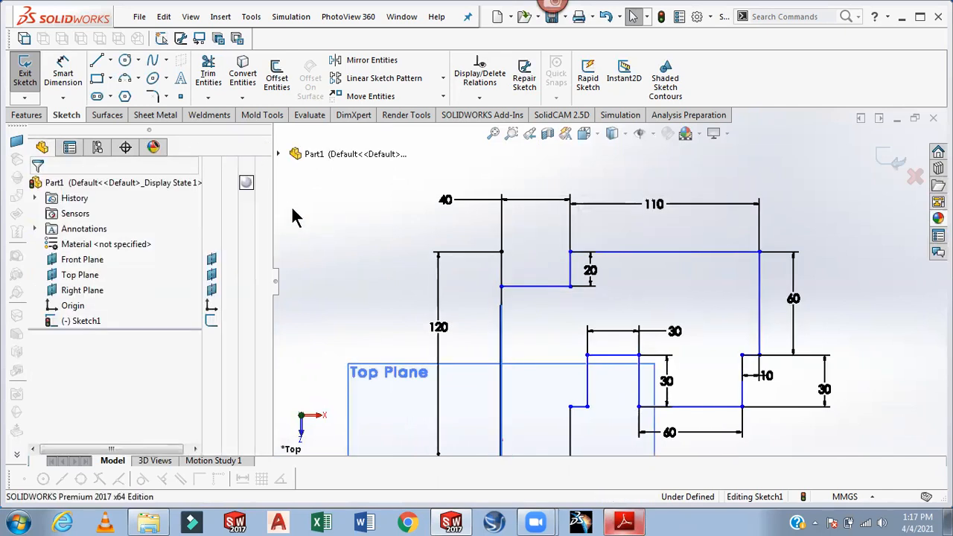
Trim the leftover of the left vertical edge above the step, accepting the deletion of its associated dimensions.
left_click(210, 78)
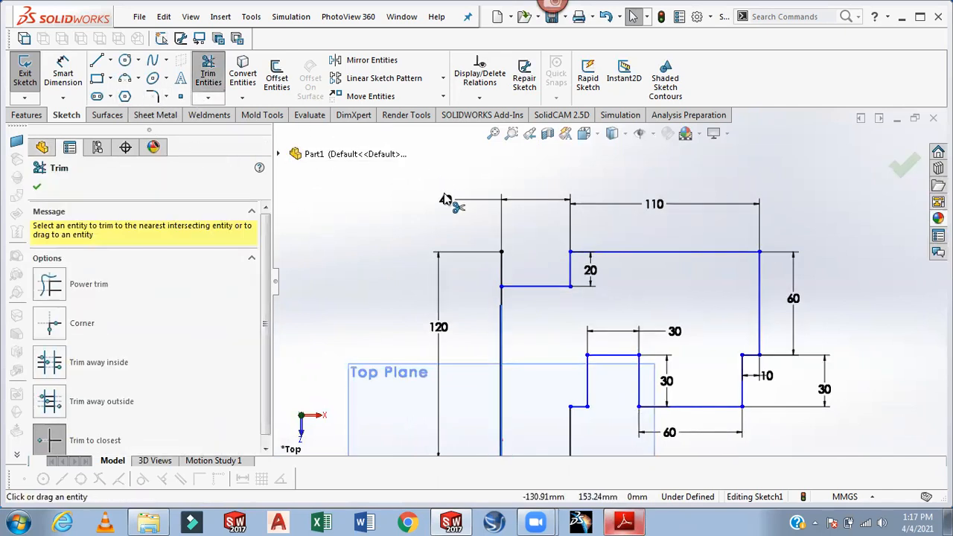
left_click(503, 267)
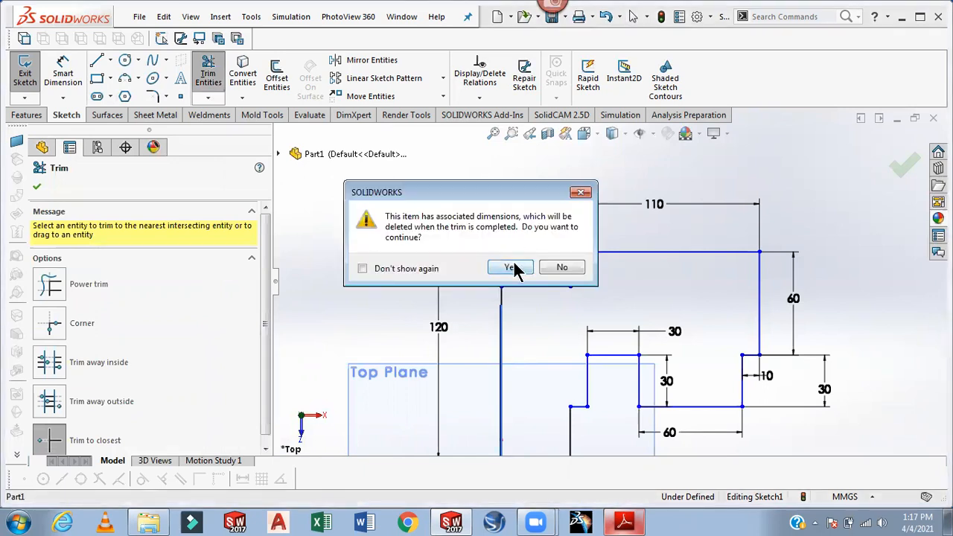
left_click(511, 267)
Check the PDF drawing and sketch two circles level with the upper-left step, radii about 10 and 11 mm, and one about 10 mm in the lower-left leg.
scroll(390, 208, "up", 3)
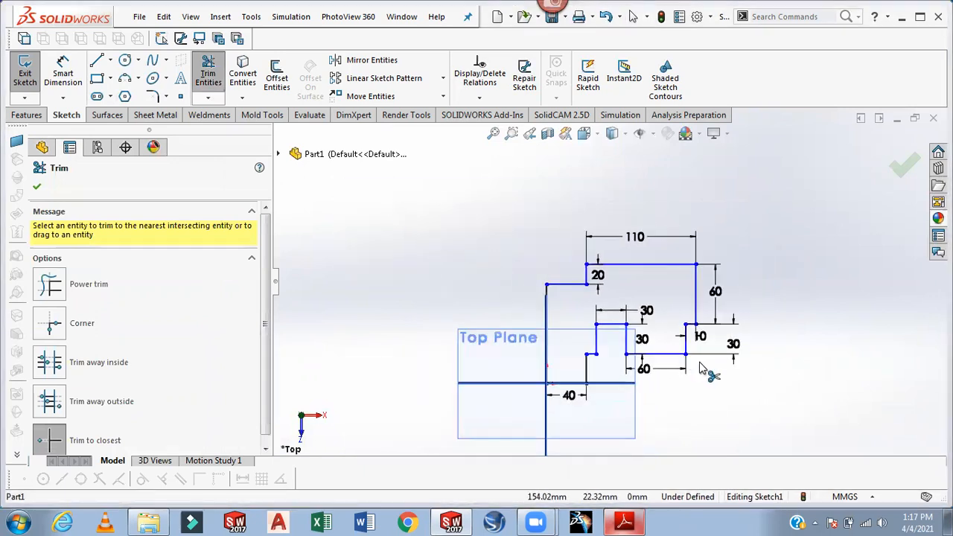
scroll(715, 372, "down", 3)
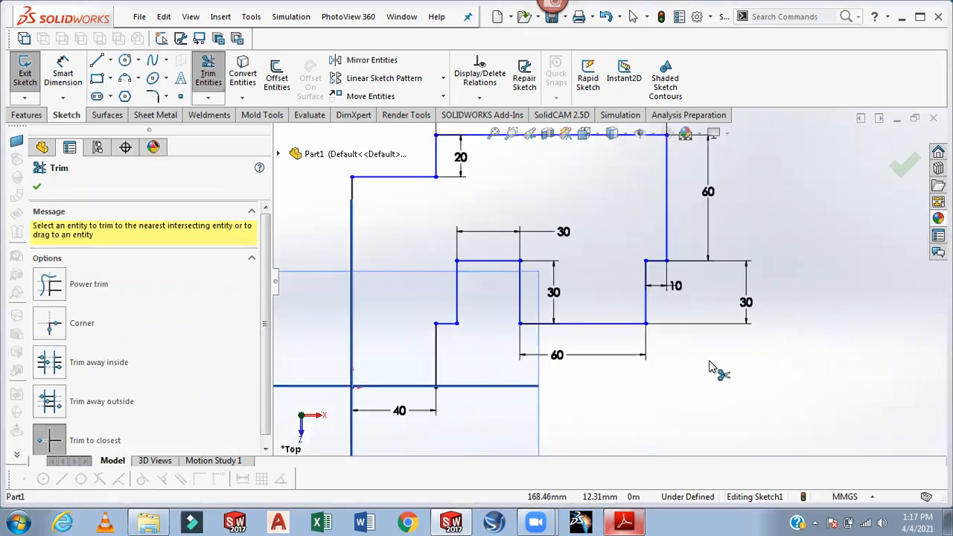
left_click(625, 523)
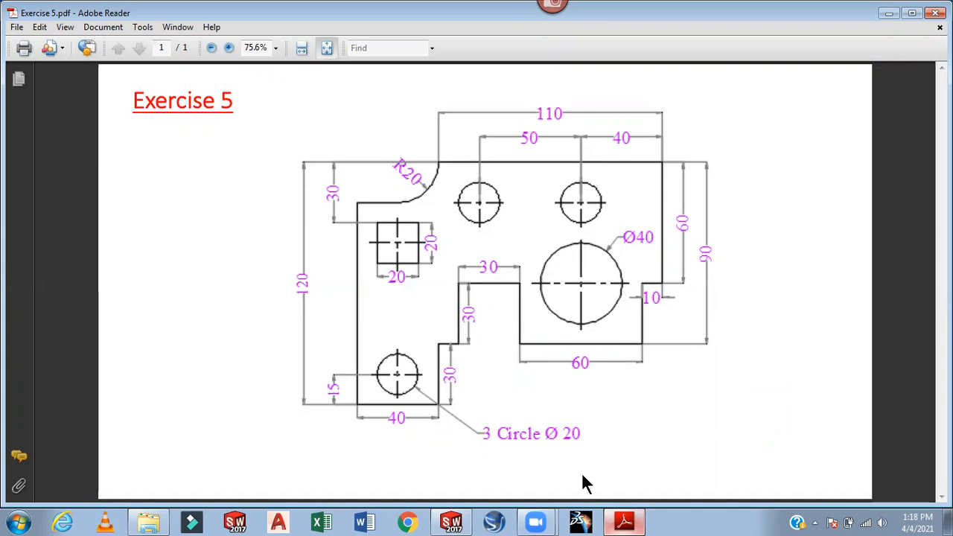
left_click(625, 521)
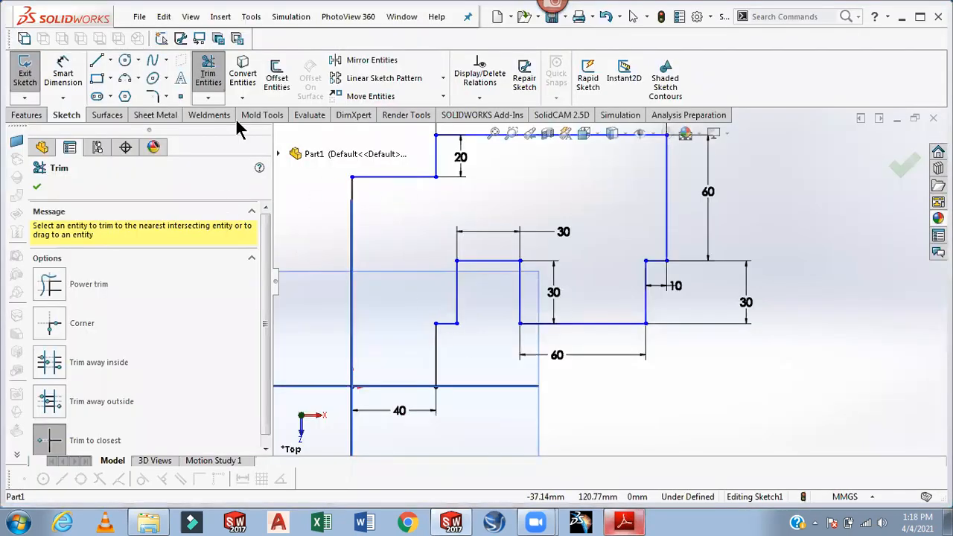
left_click(125, 60)
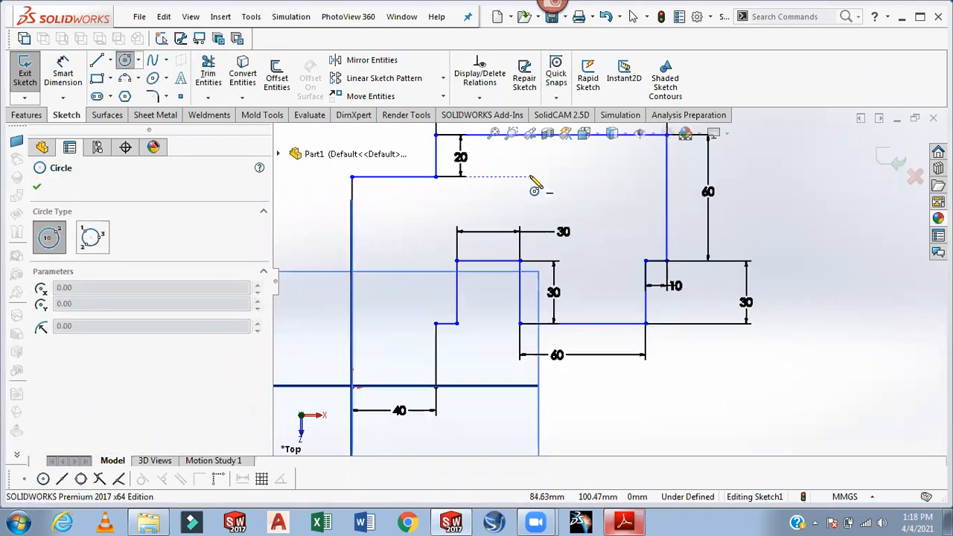
left_click(498, 175)
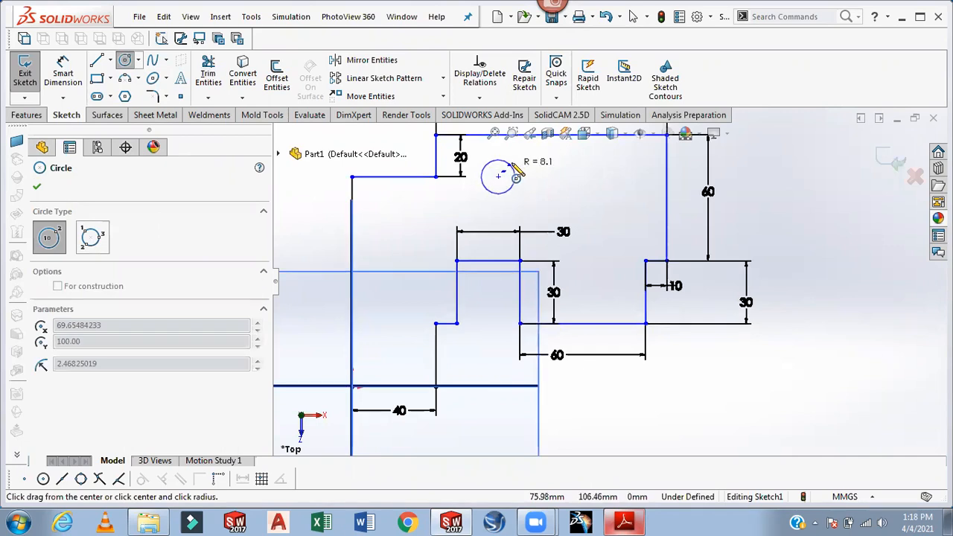
left_click(516, 174)
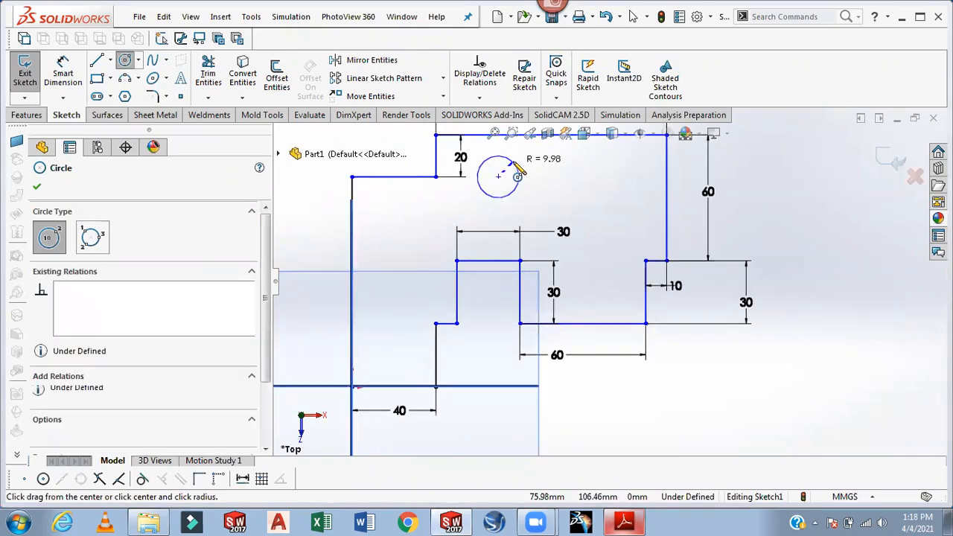
left_click(596, 175)
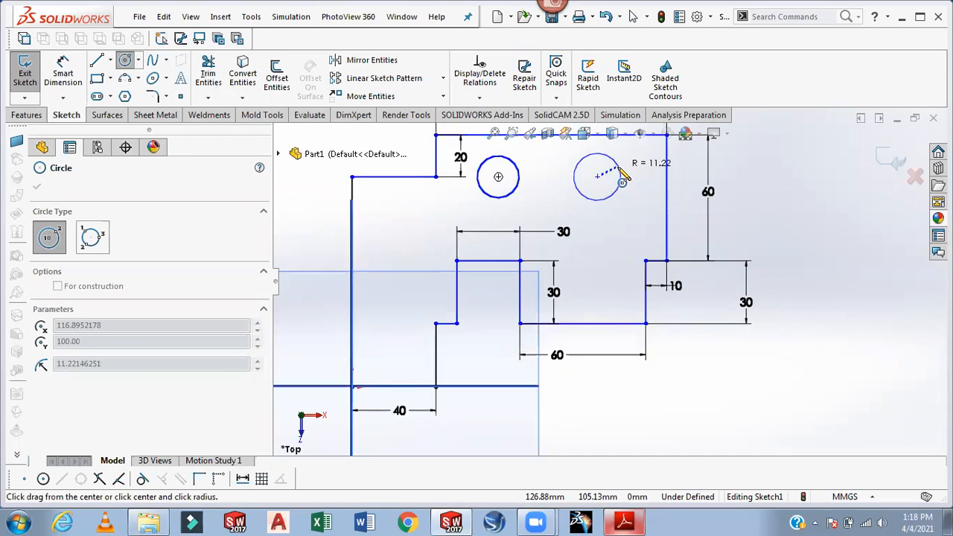
left_click(622, 174)
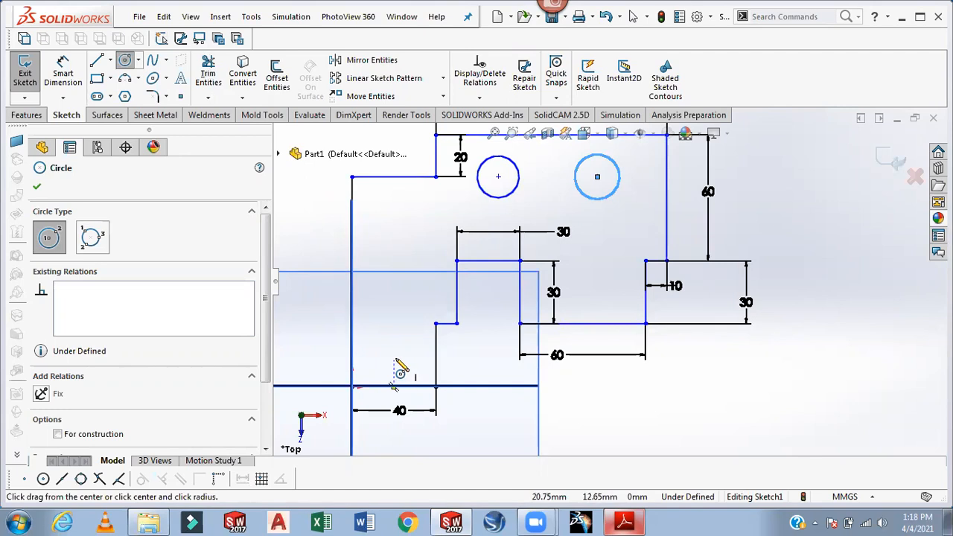
left_click(395, 358)
left_click(411, 342)
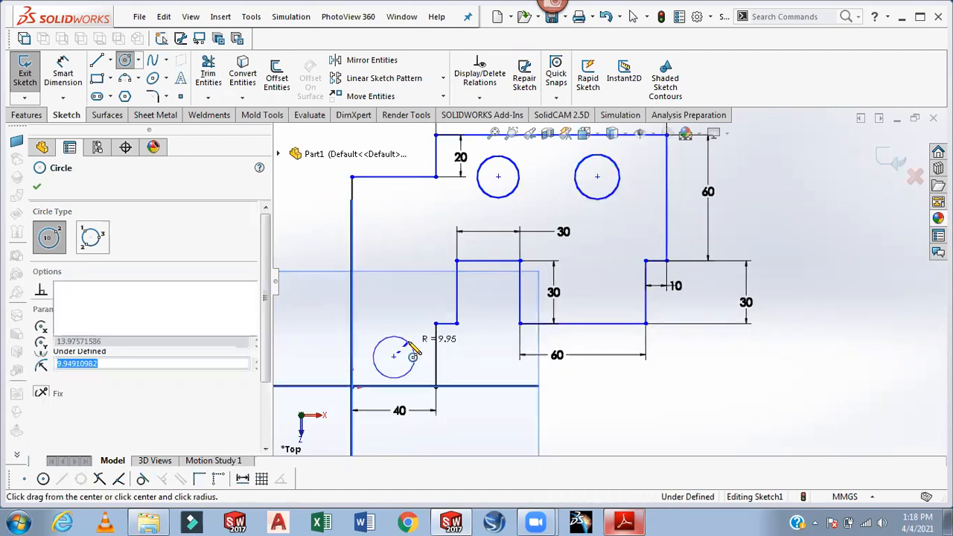
Dimension the circle in the lower-left leg to a 20 mm diameter.
left_click(63, 75)
key("z")
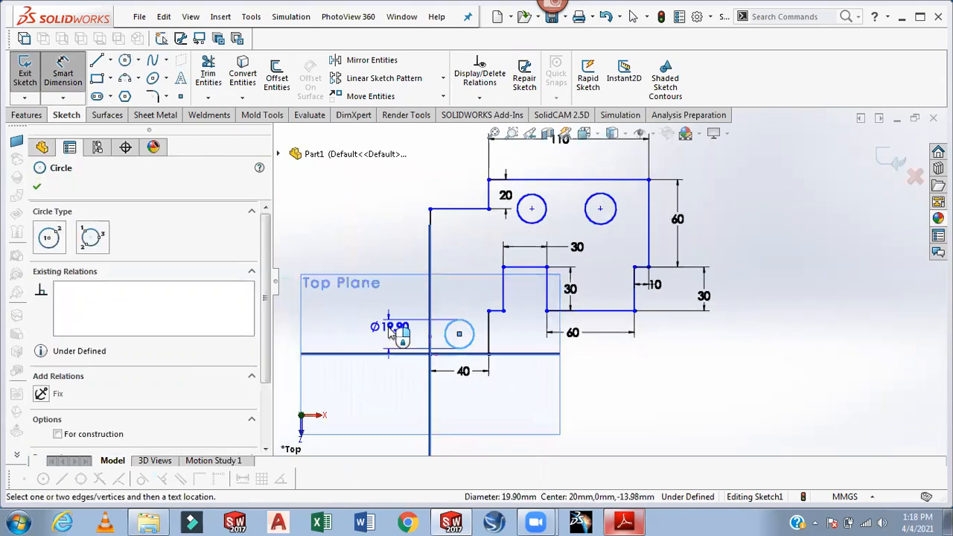
left_click(390, 332)
type("20")
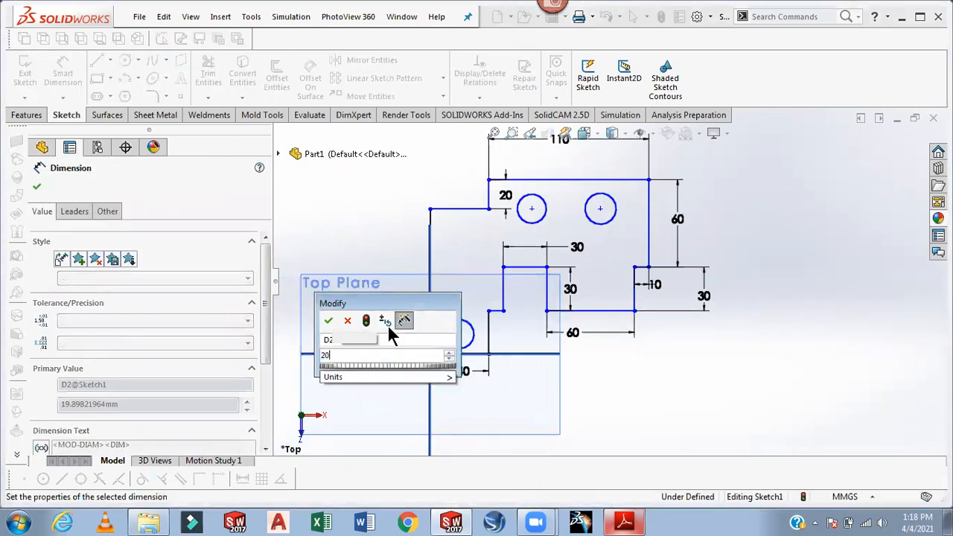
key("Return")
Make the lower-left 20 mm circle and the two upper circles equal in size.
scroll(407, 332, "down", 3)
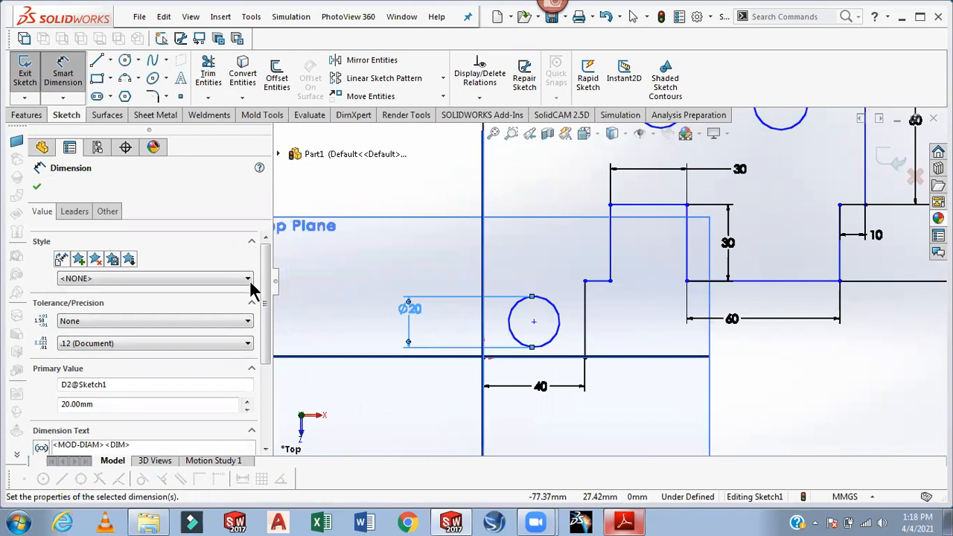
left_click(511, 334)
left_click(62, 73)
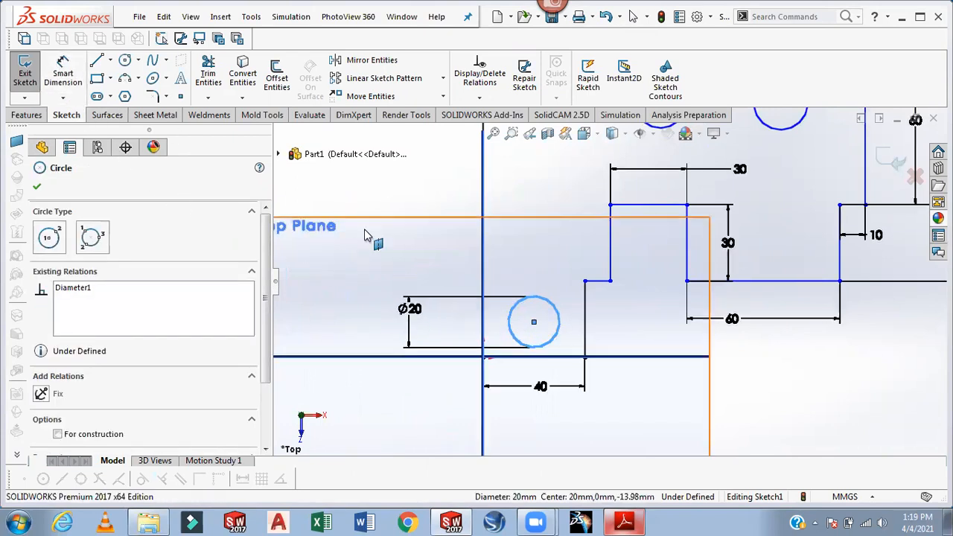
scroll(511, 316, "up", 3)
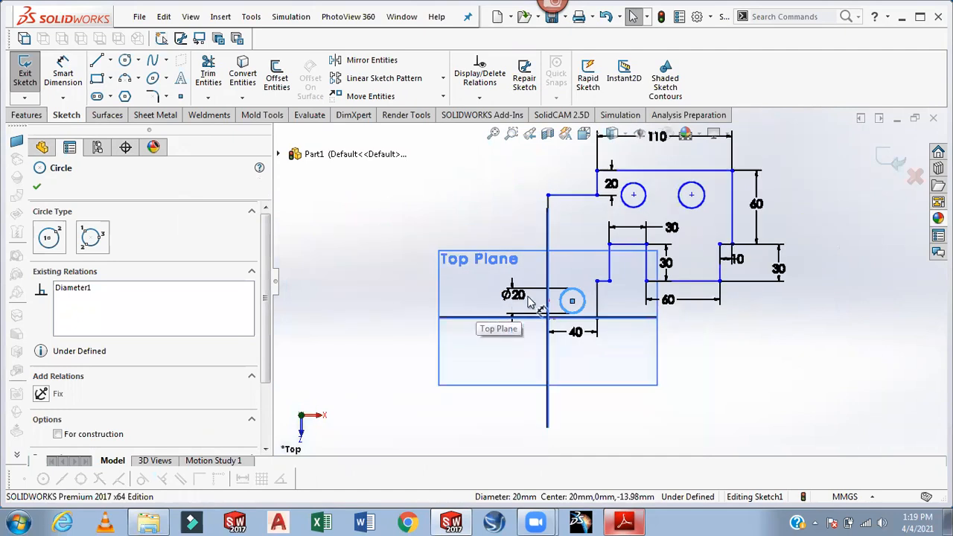
left_click(632, 192, "ctrl")
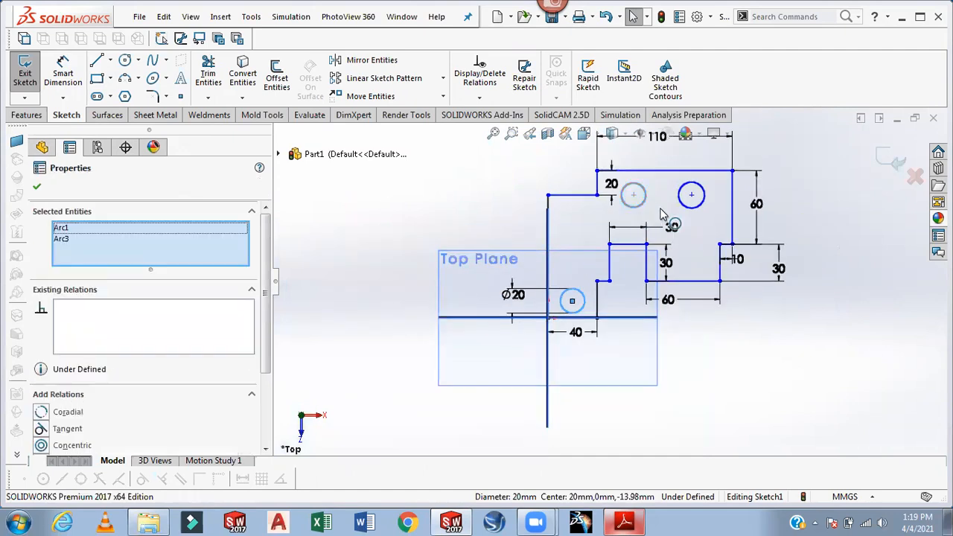
left_click(690, 195, "ctrl")
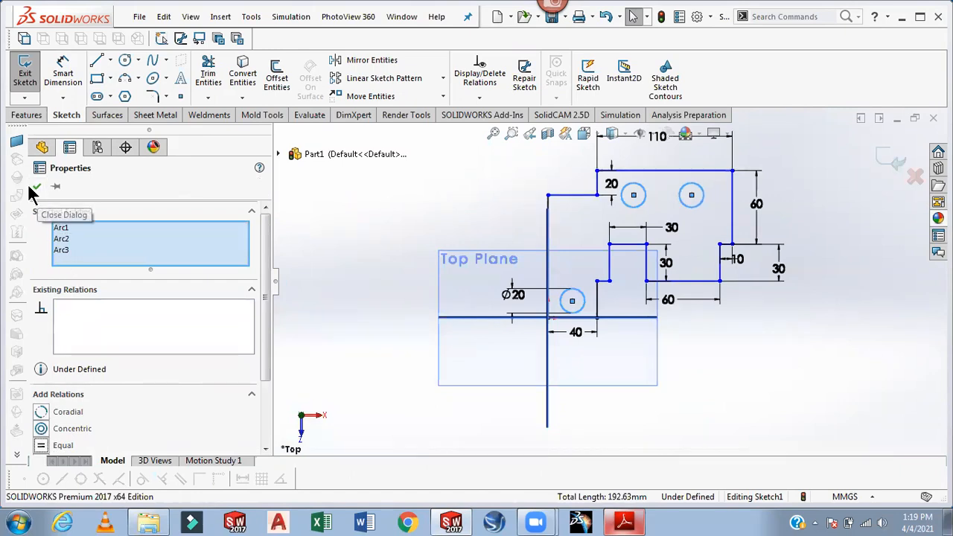
scroll(686, 348, "down", 1)
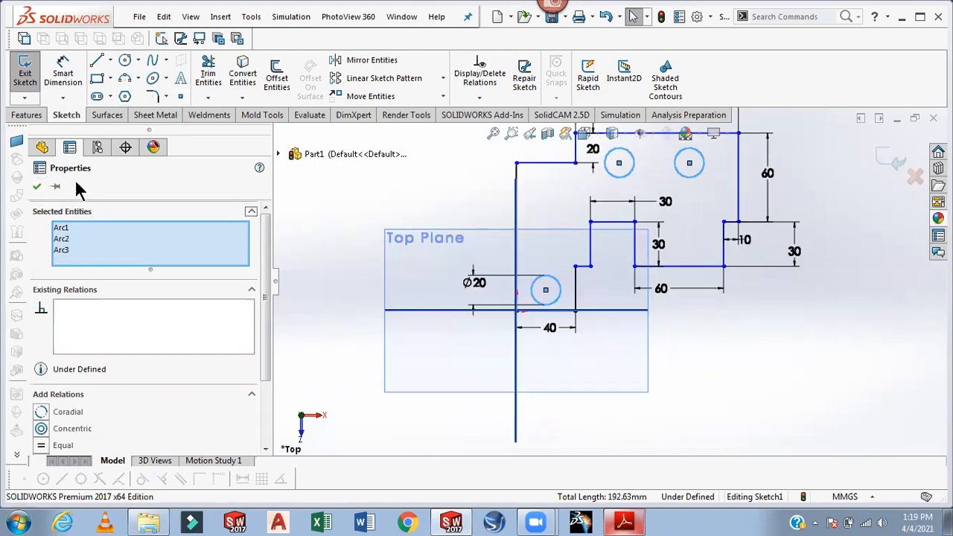
left_click(36, 187)
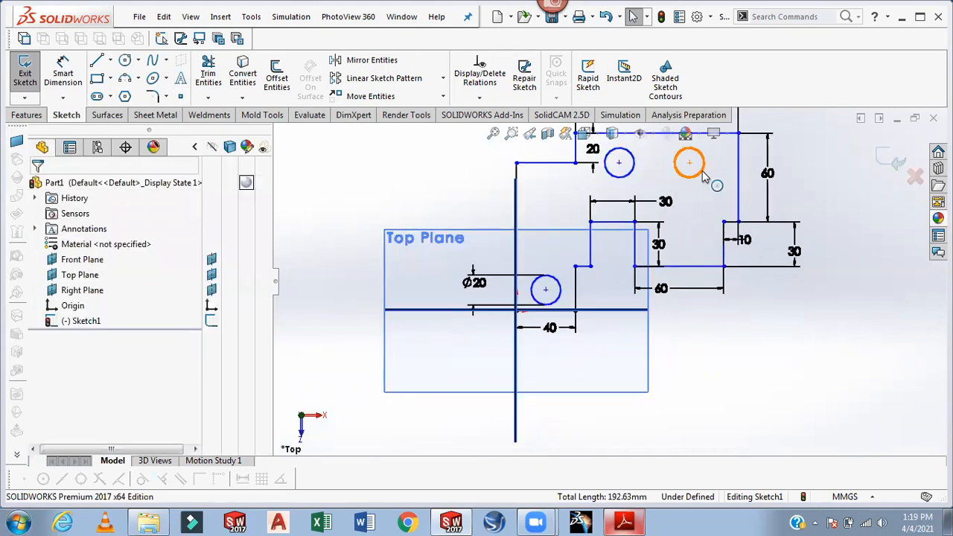
Check the Exercise 5 PDF and dimension the upper-right circle's centre 40 mm from the plate's right edge.
scroll(703, 176, "up", 2)
scroll(646, 368, "down", 3)
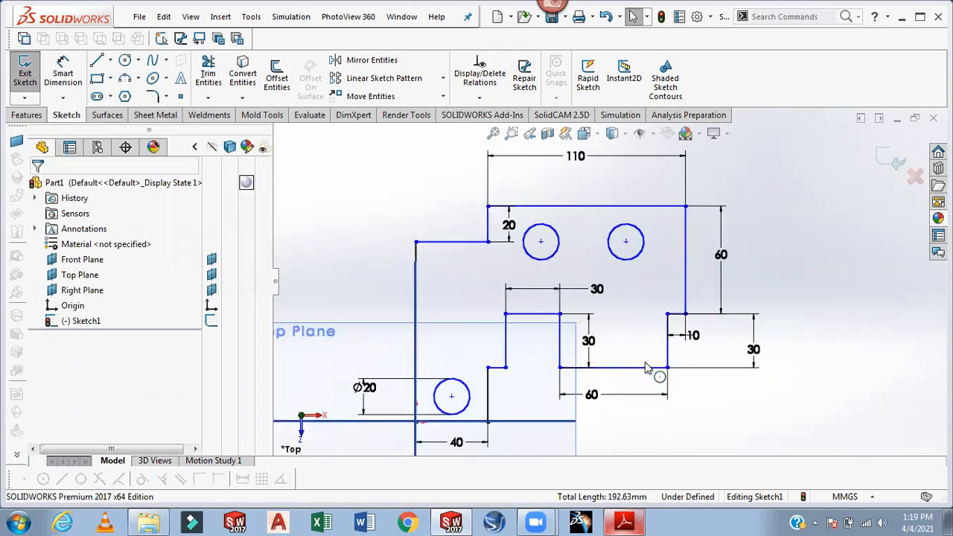
left_click(627, 523)
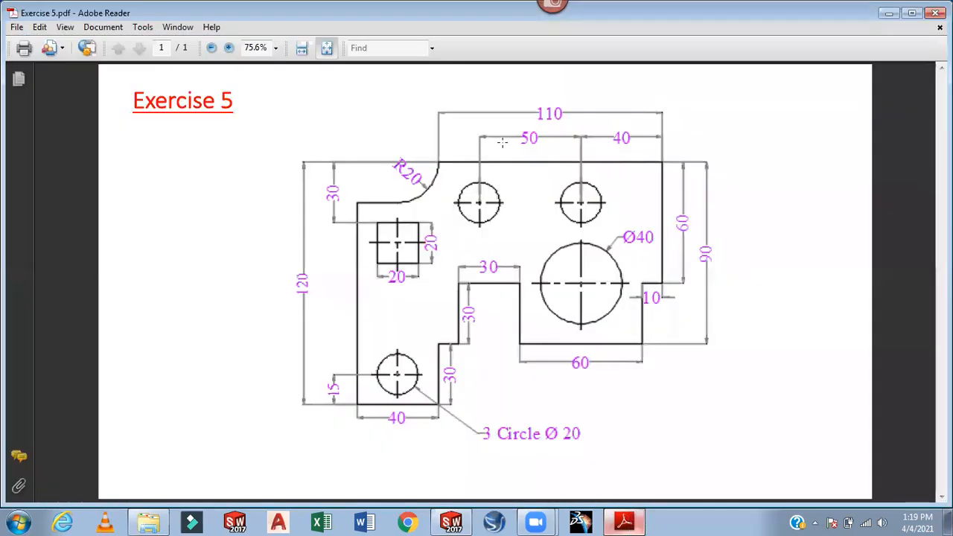
left_click(623, 523)
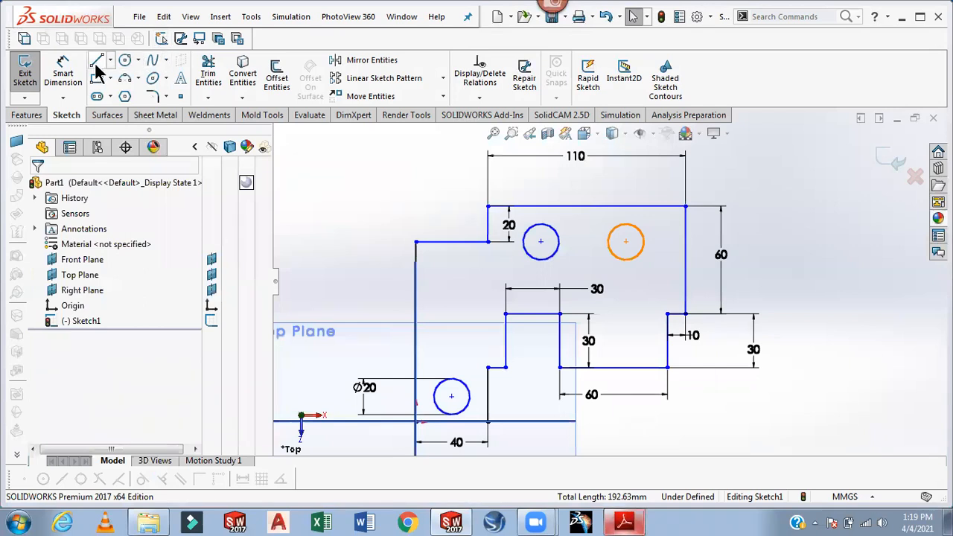
left_click(63, 84)
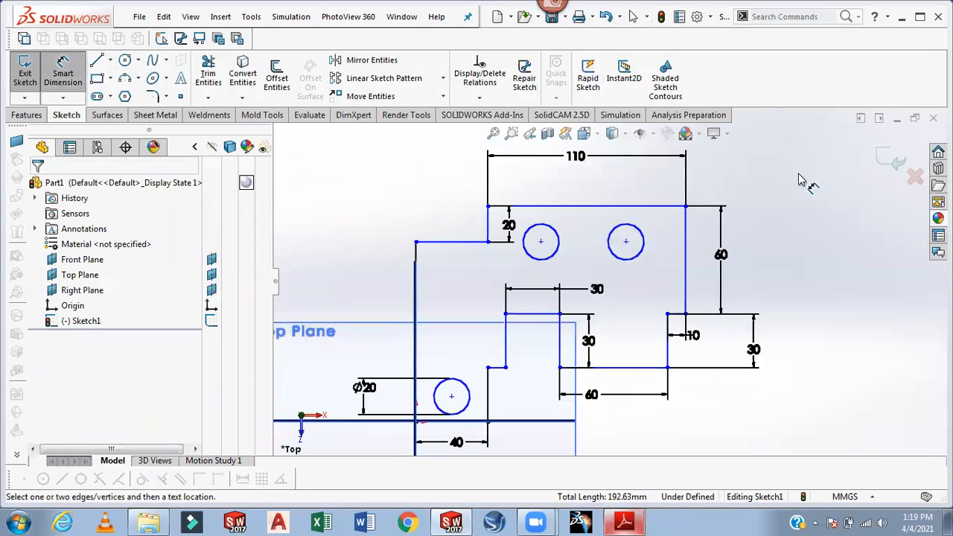
left_click(685, 240)
left_click(626, 241)
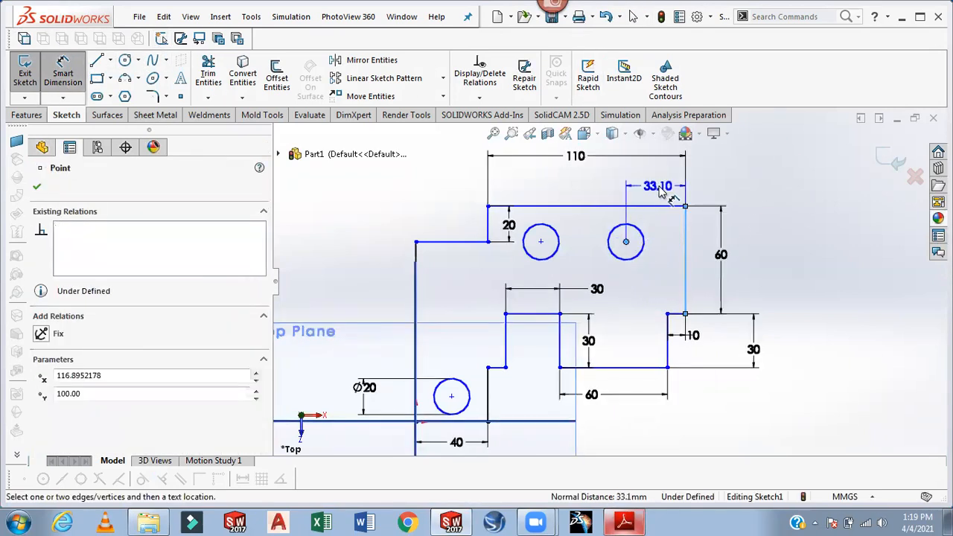
left_click(664, 195)
type("40")
key("Return")
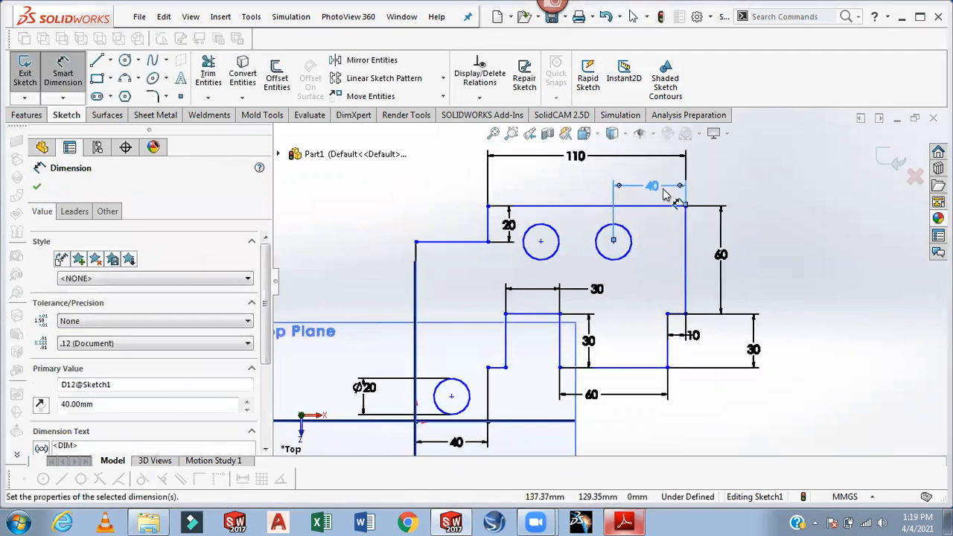
Dimension the horizontal distance between the two upper circles' centres to 50 mm.
left_click(613, 242)
left_click(542, 242)
left_click(542, 206)
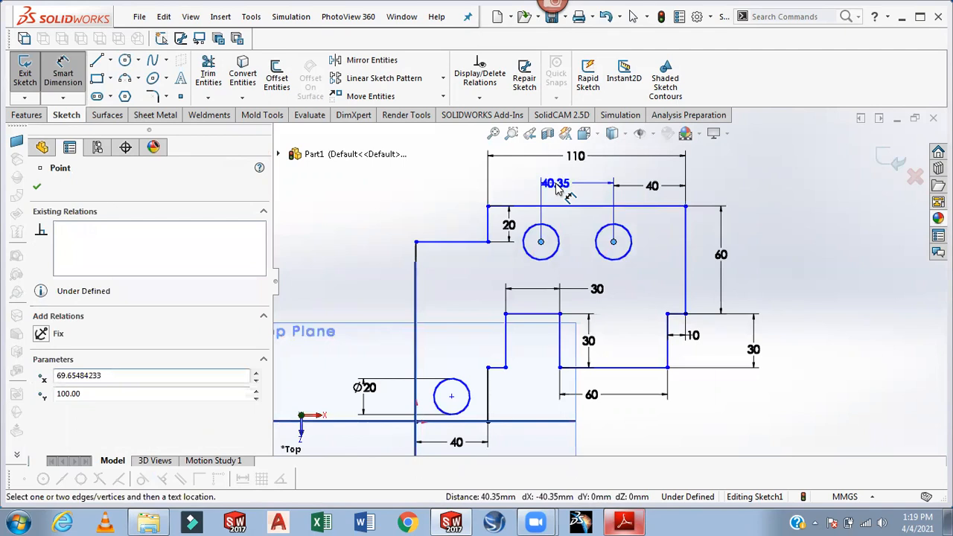
left_click(559, 187)
type("50")
key("Return")
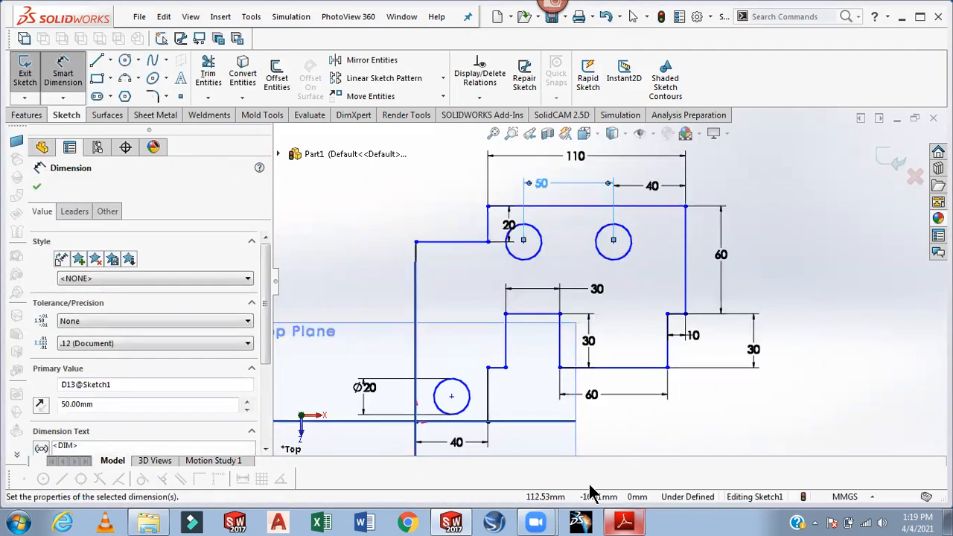
Check the PDF drawing and dimension the upper-right circle's centre 20 mm below the top edge.
left_click(625, 522)
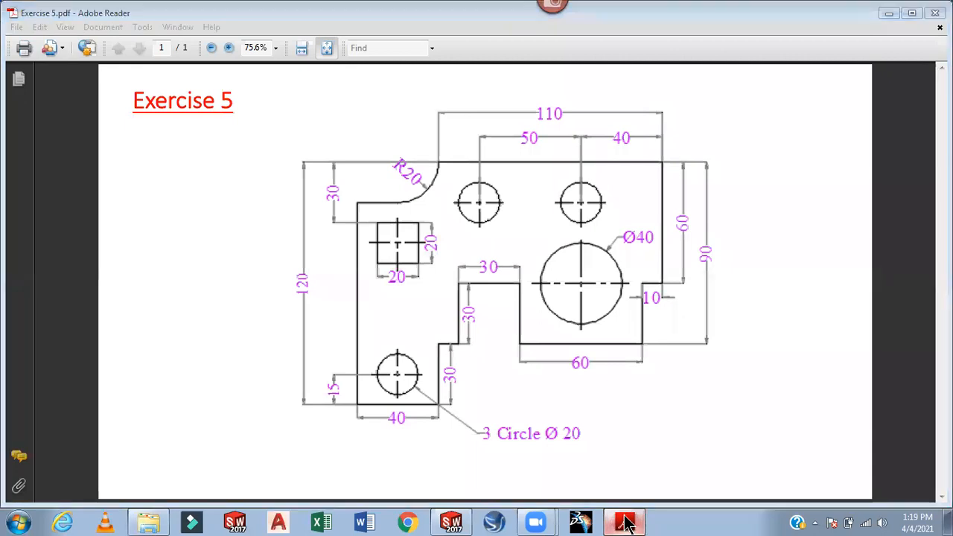
left_click(625, 522)
left_click(83, 84)
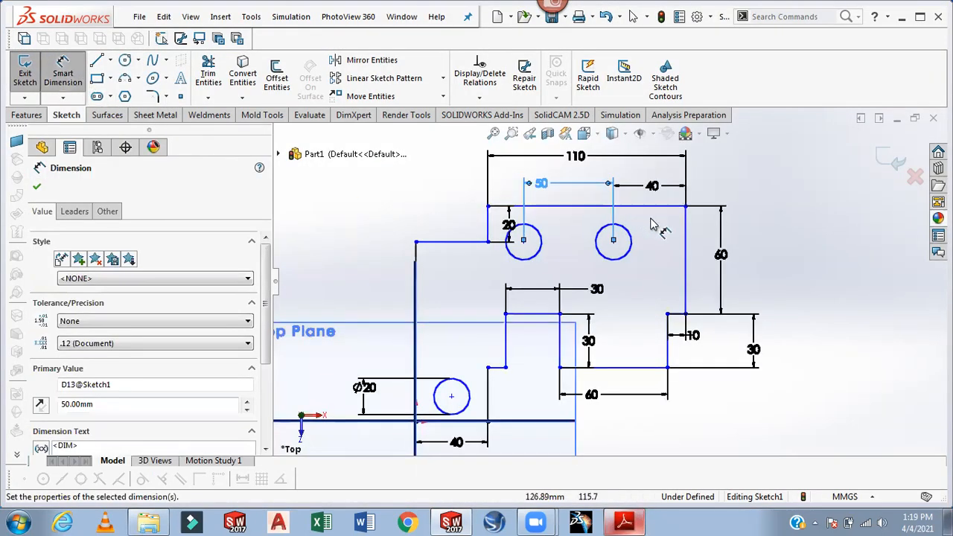
left_click(642, 207)
left_click(613, 243)
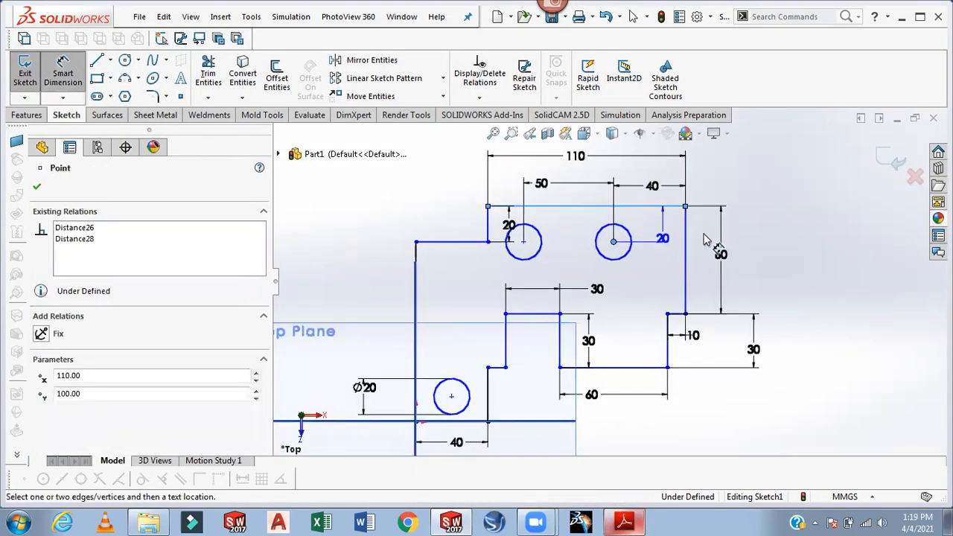
left_click(753, 237)
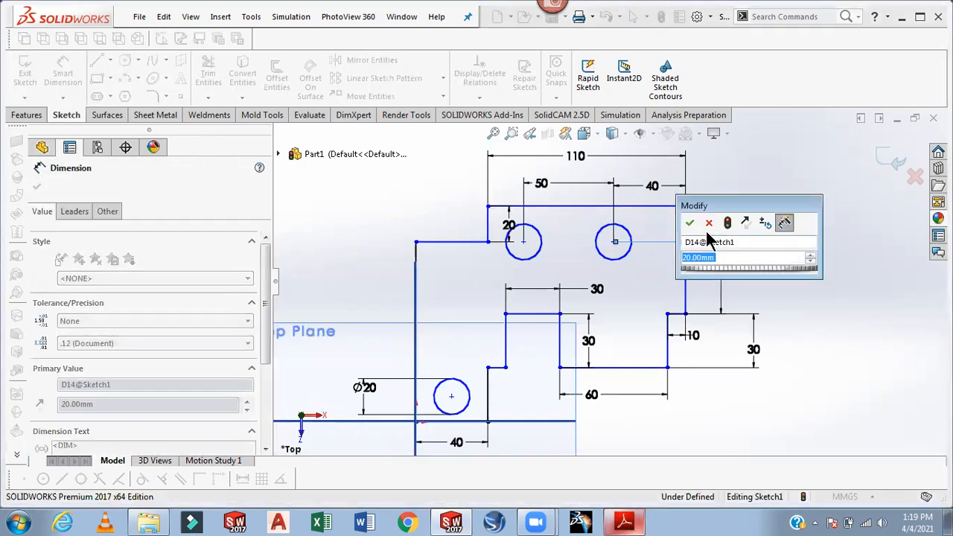
left_click(689, 221)
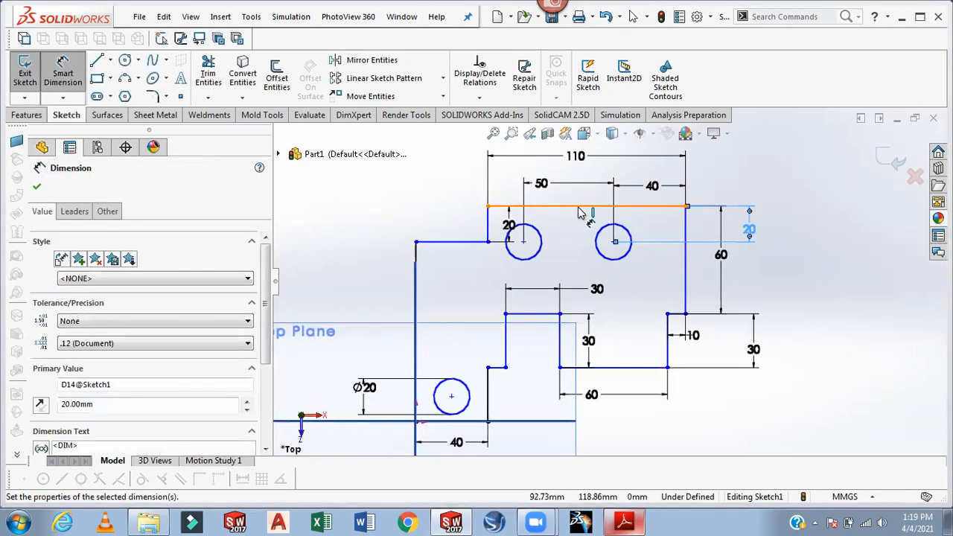
Dimension the upper-left circle's centre 20 mm below the top edge.
left_click(579, 208)
left_click(523, 241)
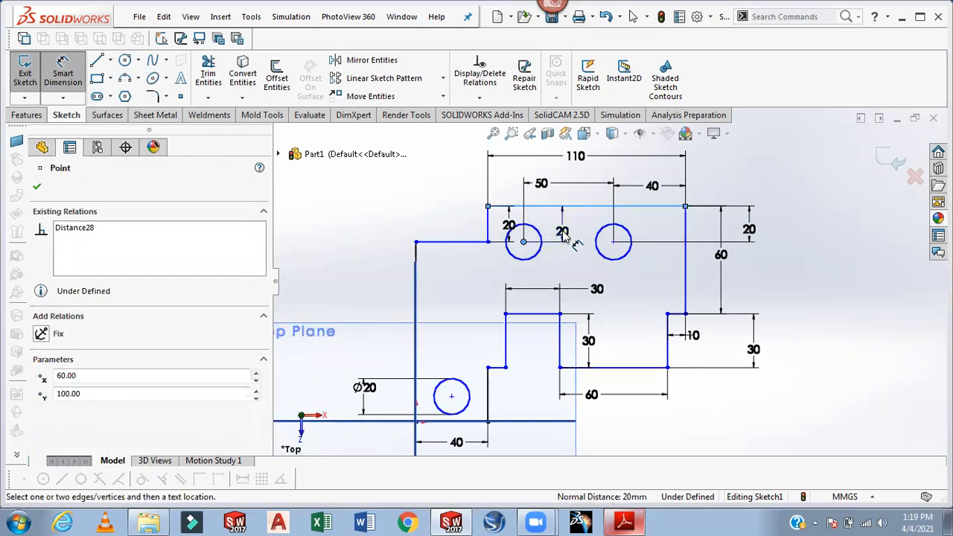
left_click(564, 233)
left_click(504, 225)
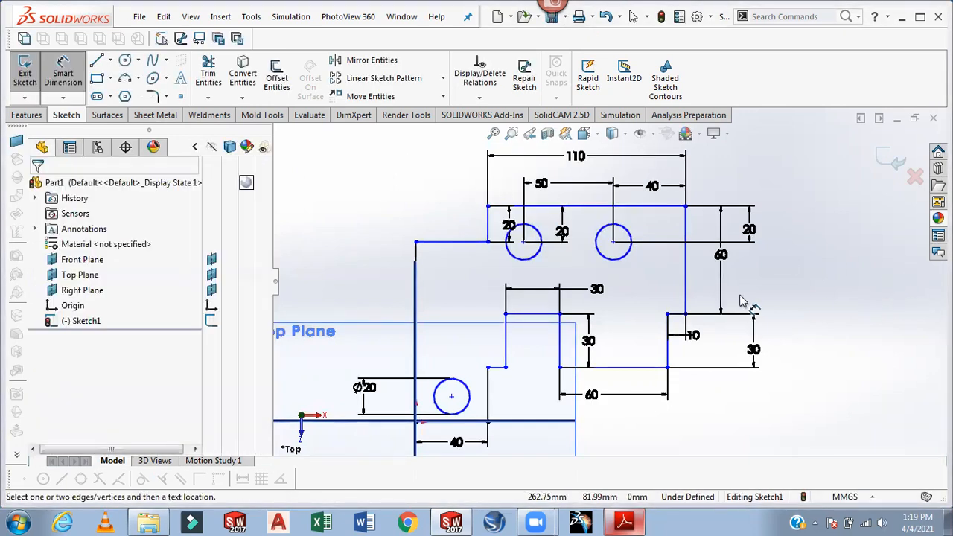
Sketch a circle about 38 mm in diameter directly above the midpoint of the 60 mm bottom edge.
left_click(125, 60)
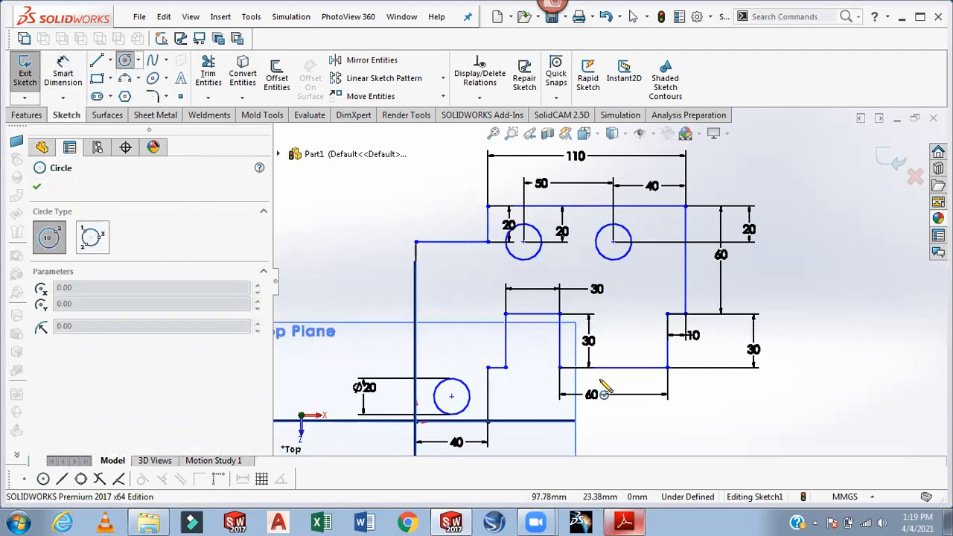
left_click(612, 332)
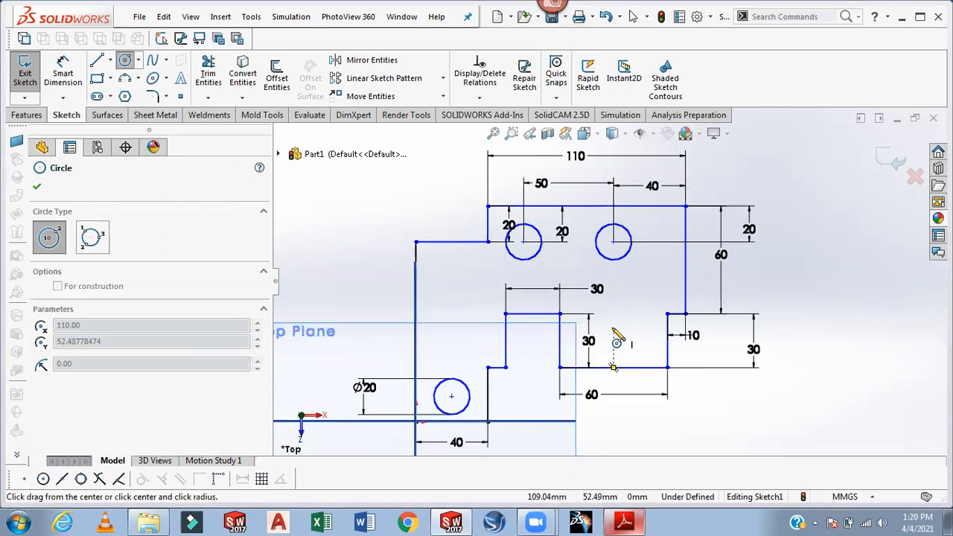
left_click(638, 306)
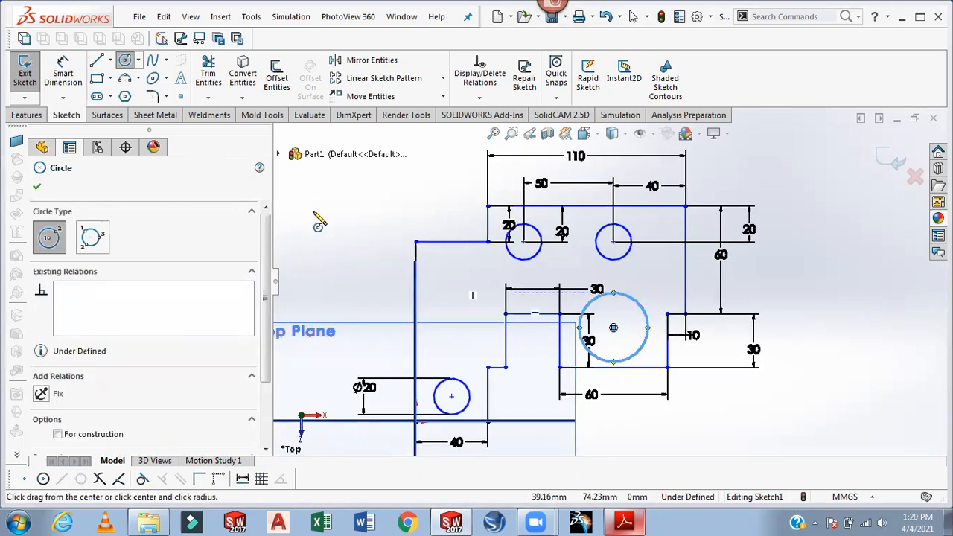
Dimension the large circle above the 60 mm bottom edge to a 40 mm diameter.
left_click(77, 84)
left_click(639, 350)
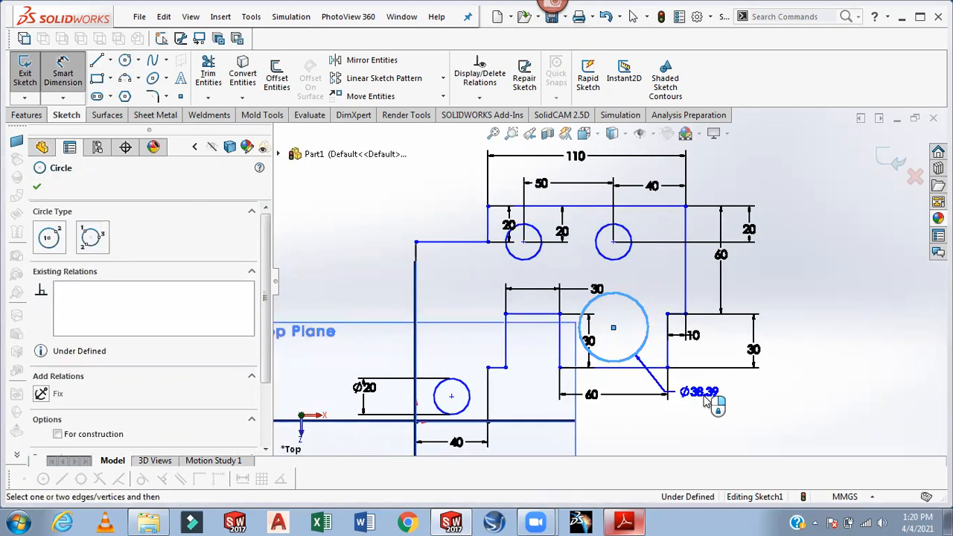
left_click(707, 402)
type("40")
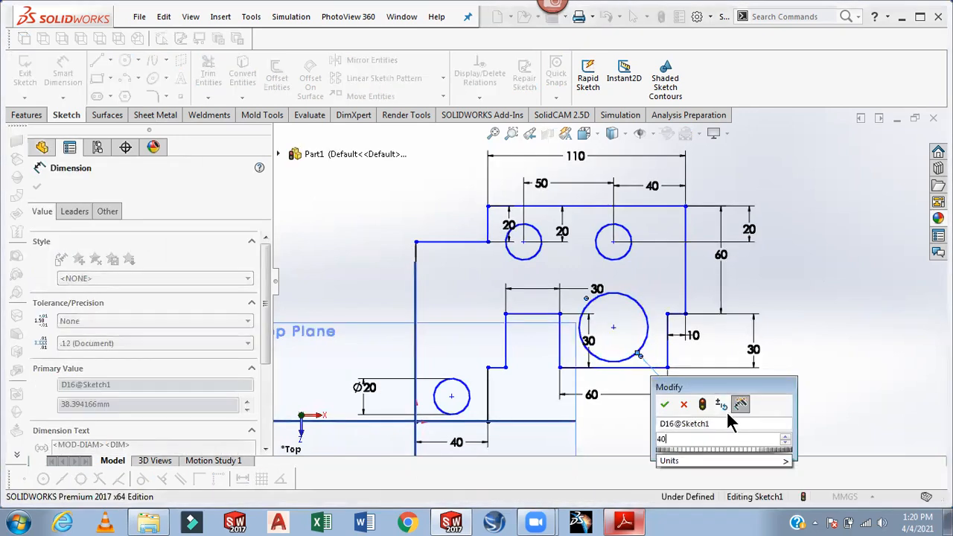
key("Return")
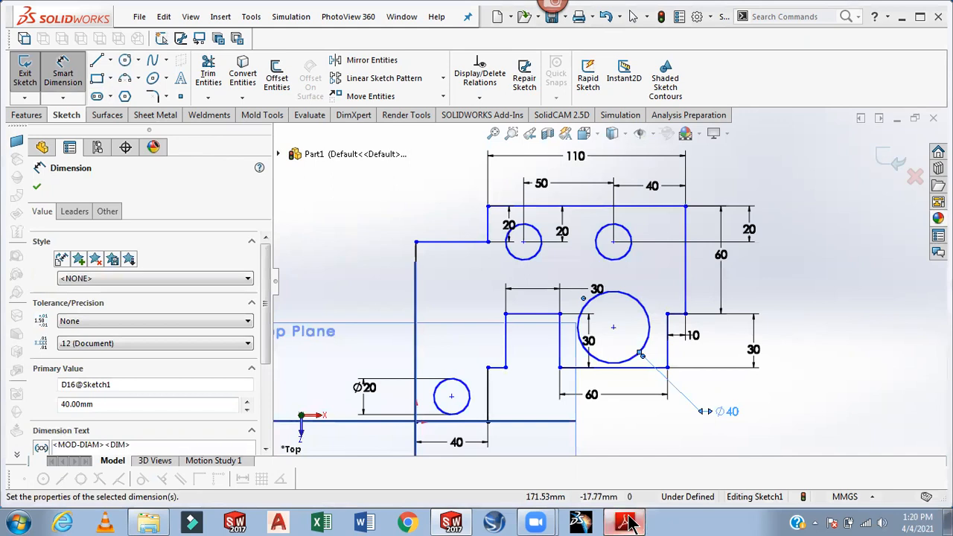
Check the PDF drawing and dimension the 40 mm circle's centre 30 mm above the 60 mm bottom edge.
left_click(626, 523)
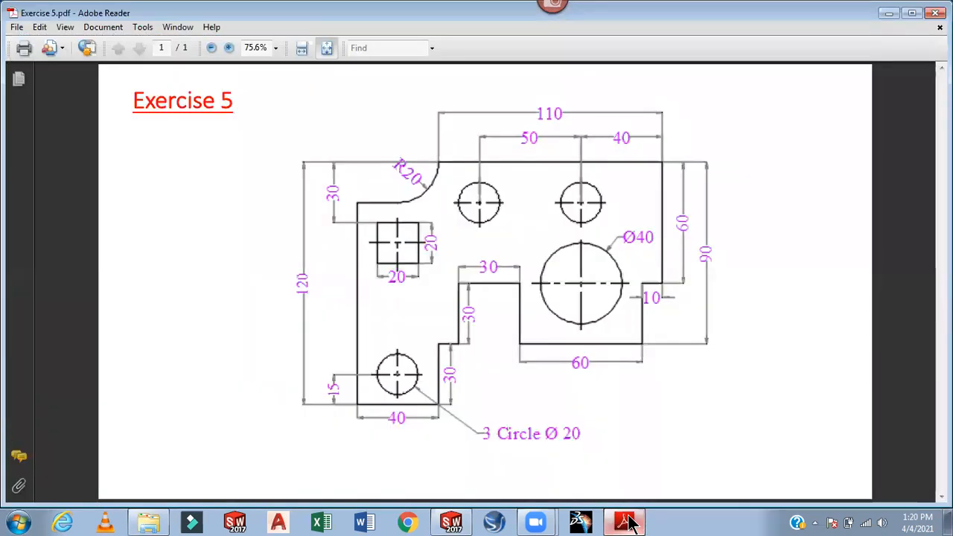
key("alt+Tab")
scroll(541, 331, "down", 3)
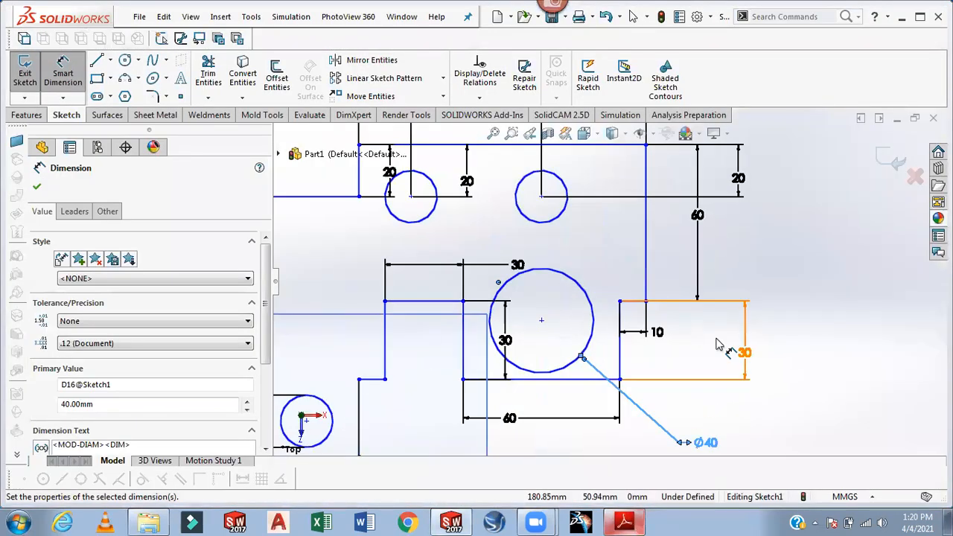
left_click(62, 72)
left_click(541, 322)
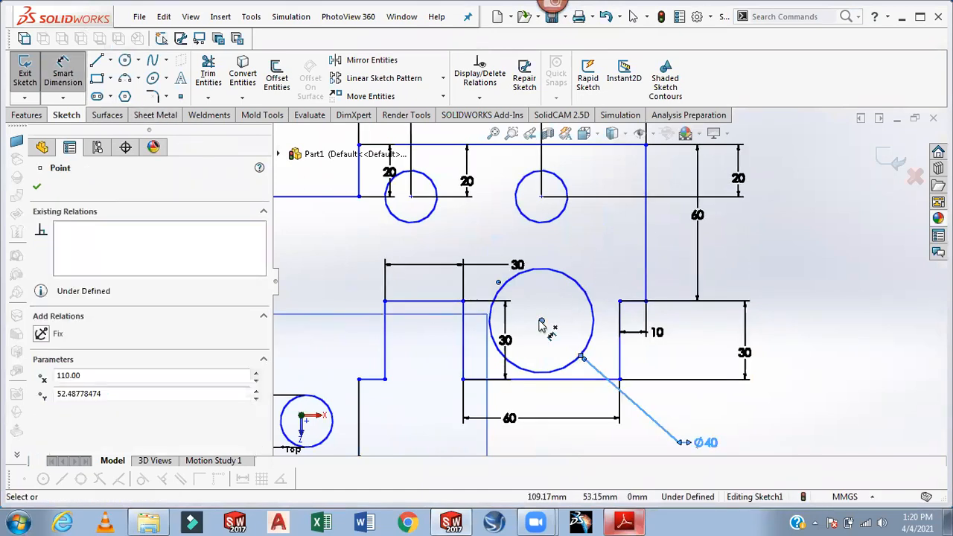
left_click(549, 380)
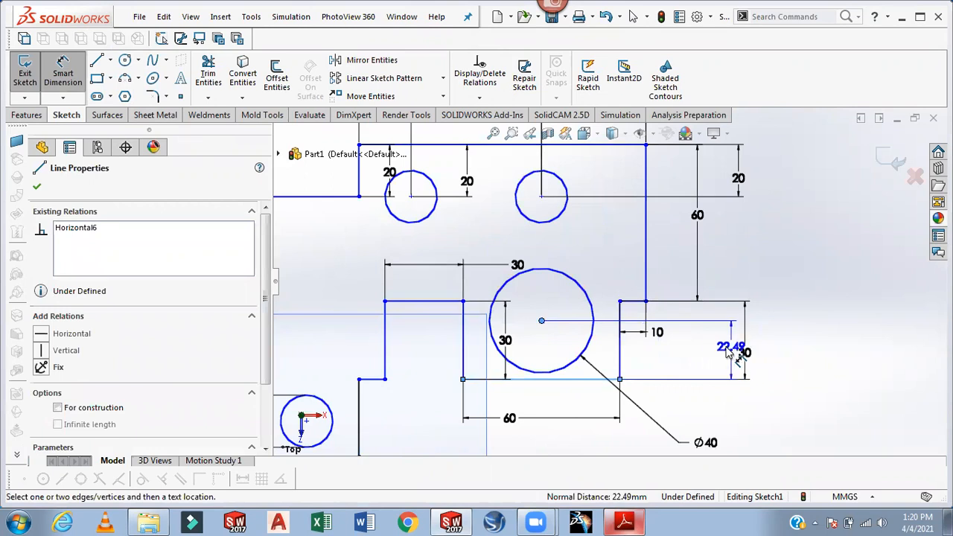
left_click(721, 346)
type("30")
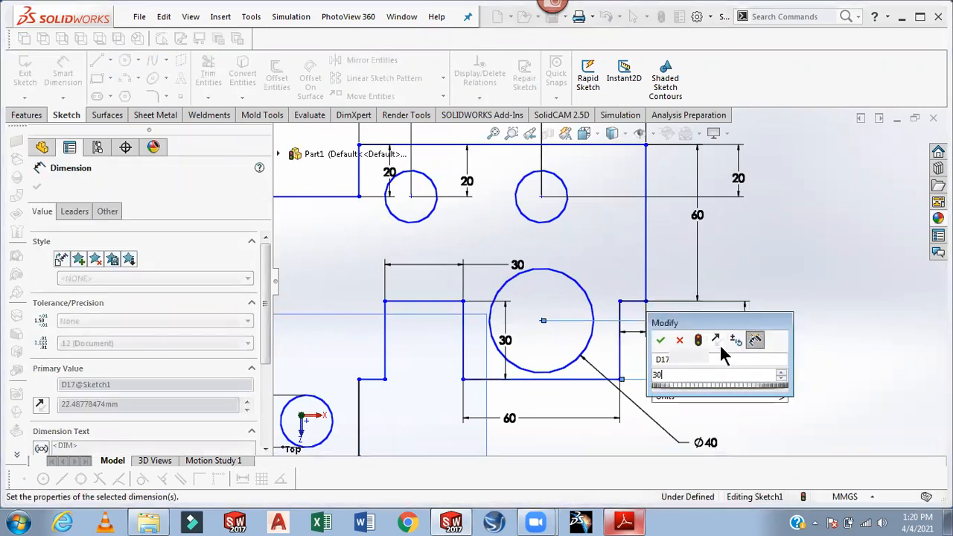
key("Return")
scroll(850, 362, "up", 4)
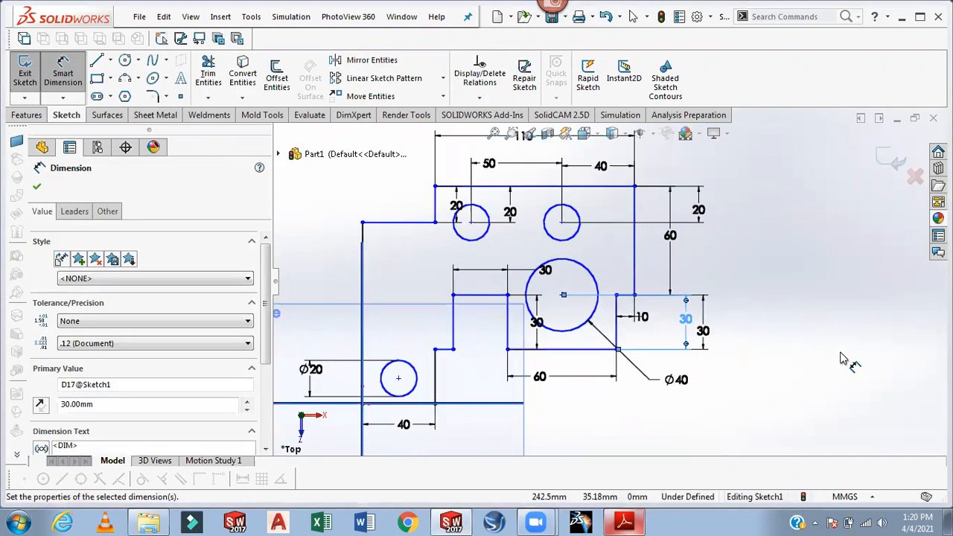
Sketch a rectangle about 21 by 18 mm below the upper-left step edge and check its size in the PDF drawing.
left_click(97, 80)
scroll(481, 279, "down", 4)
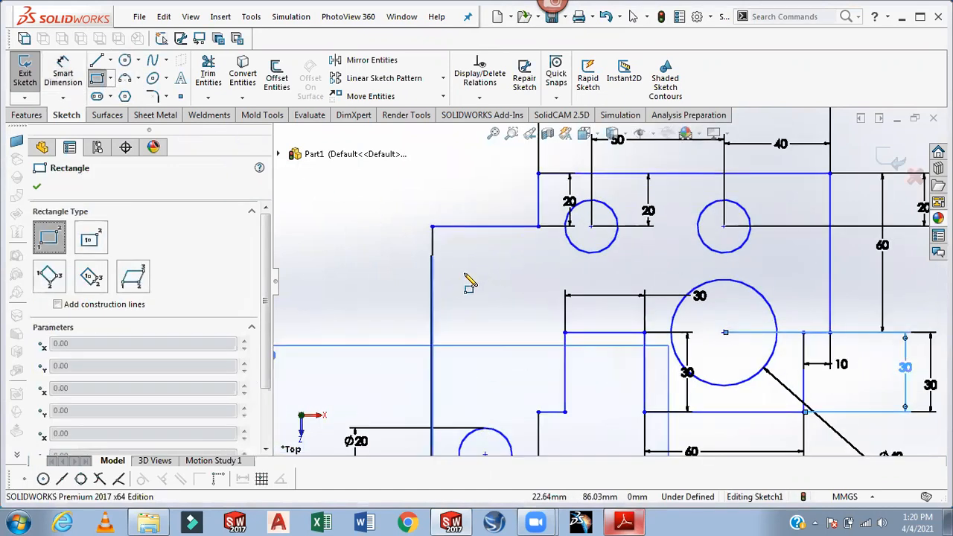
left_click_drag(454, 264, 509, 313)
left_click(631, 522)
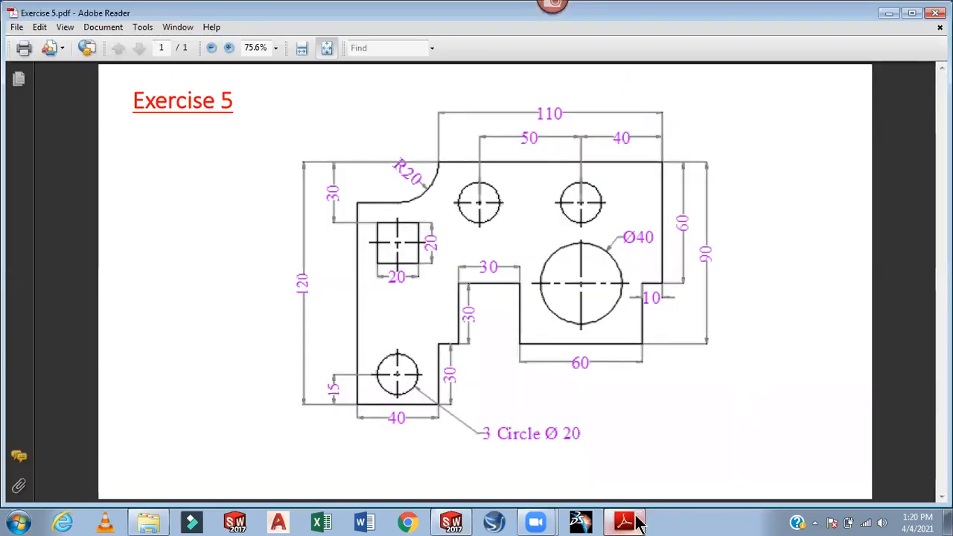
left_click(637, 522)
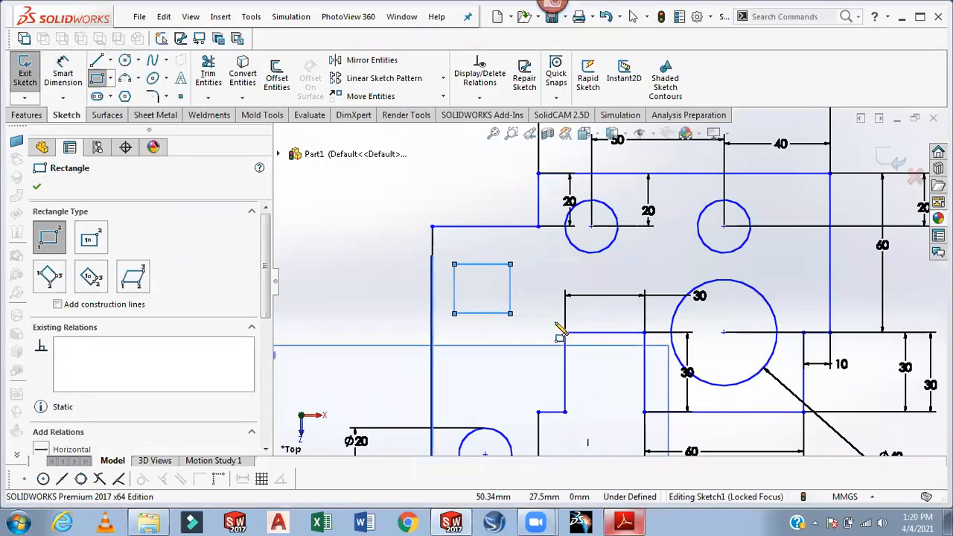
Dimension the rectangle to 20 mm wide and 20 mm high.
left_click(63, 75)
left_click(457, 259)
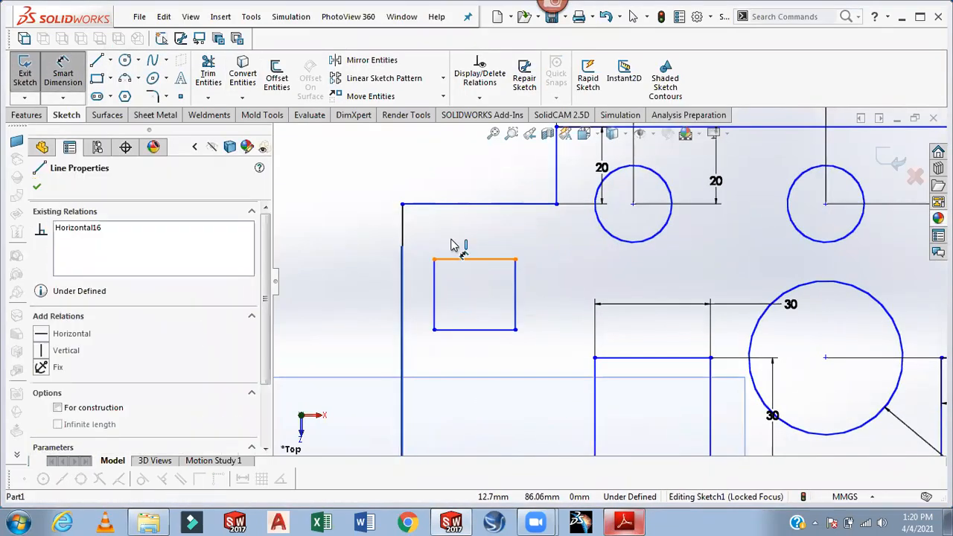
left_click(465, 182)
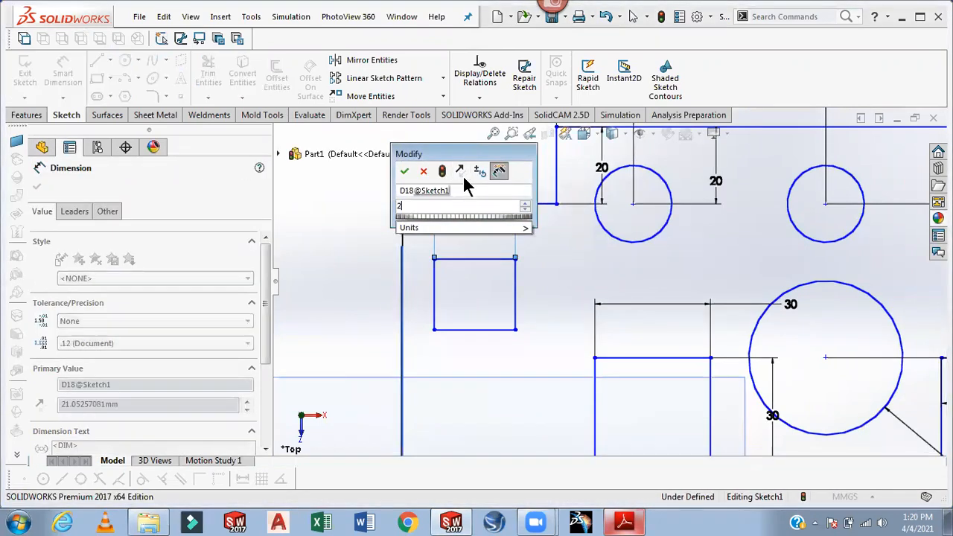
type("20")
key("Return")
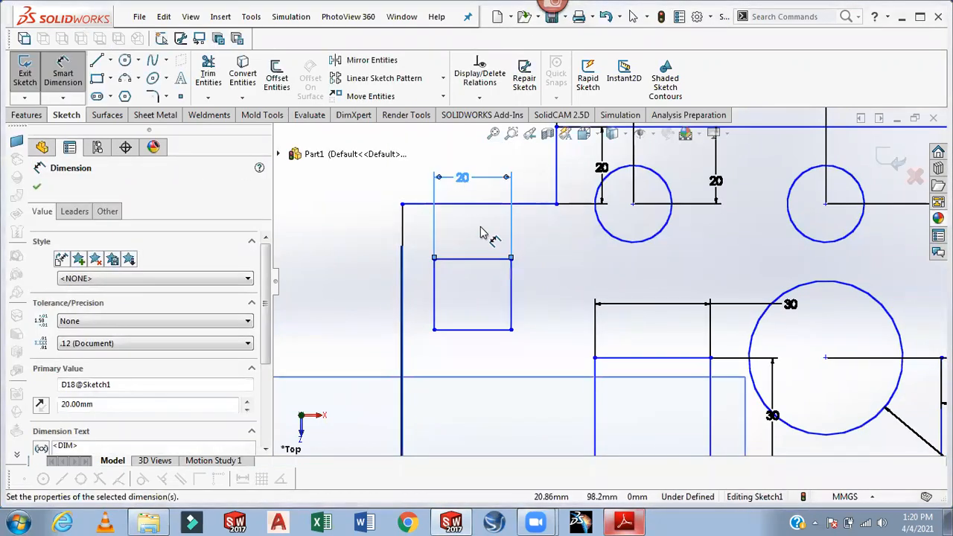
left_click(435, 301)
left_click(379, 292)
type("20")
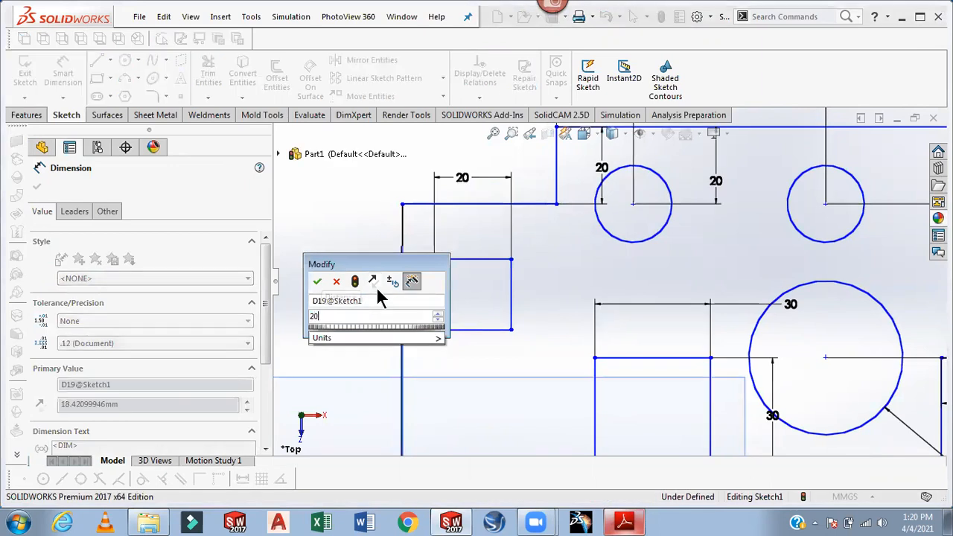
key("Return")
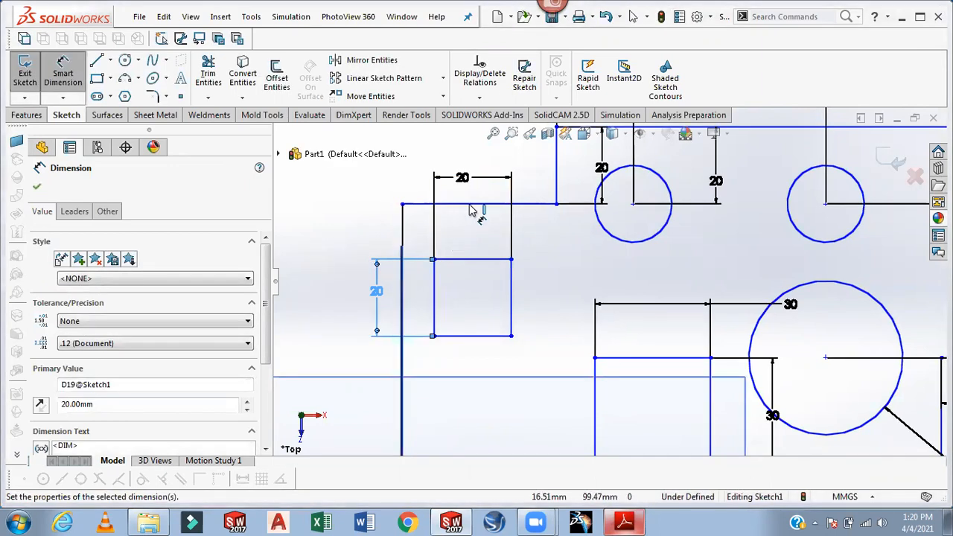
Dimension the square's top edge 30 mm below the plate's uppermost edge.
scroll(529, 245, "up", 2)
left_click(595, 176)
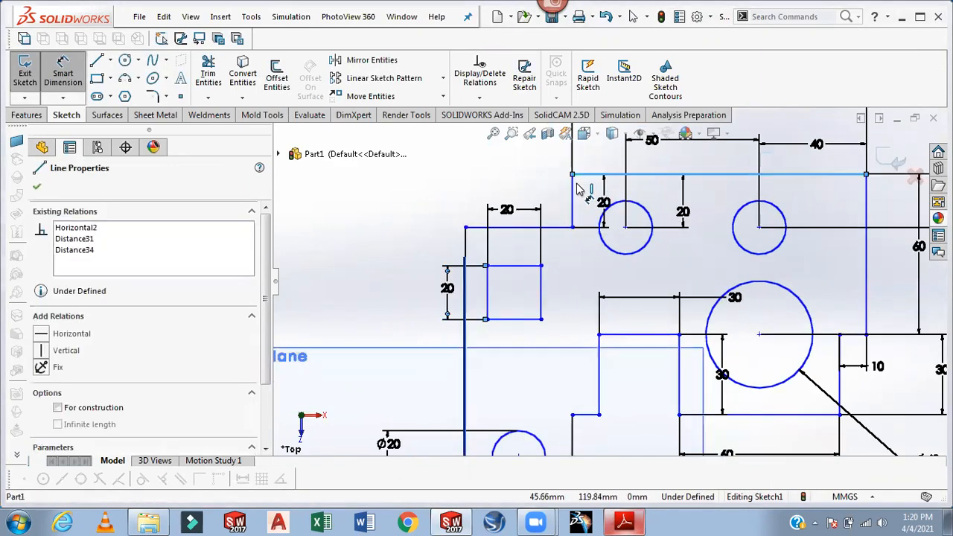
left_click(520, 268)
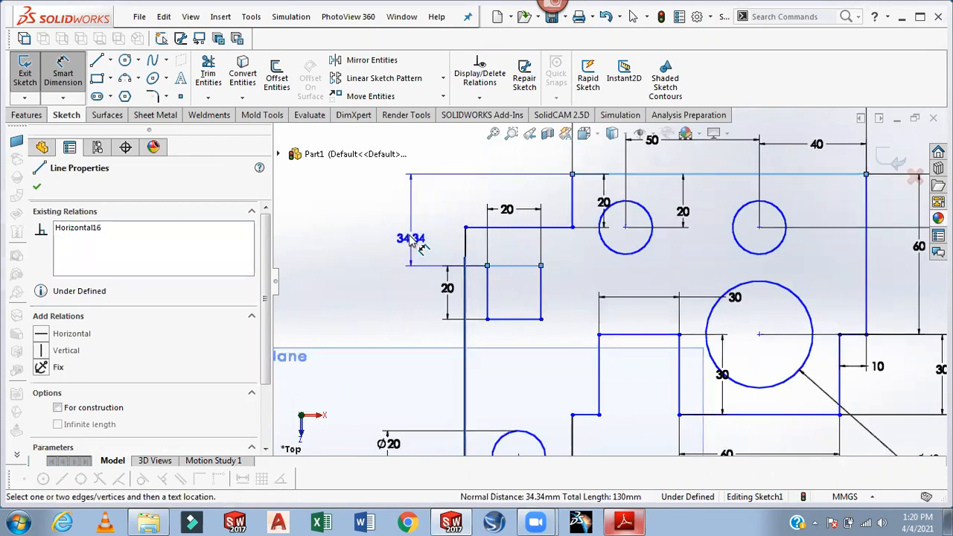
left_click(426, 234)
type("30")
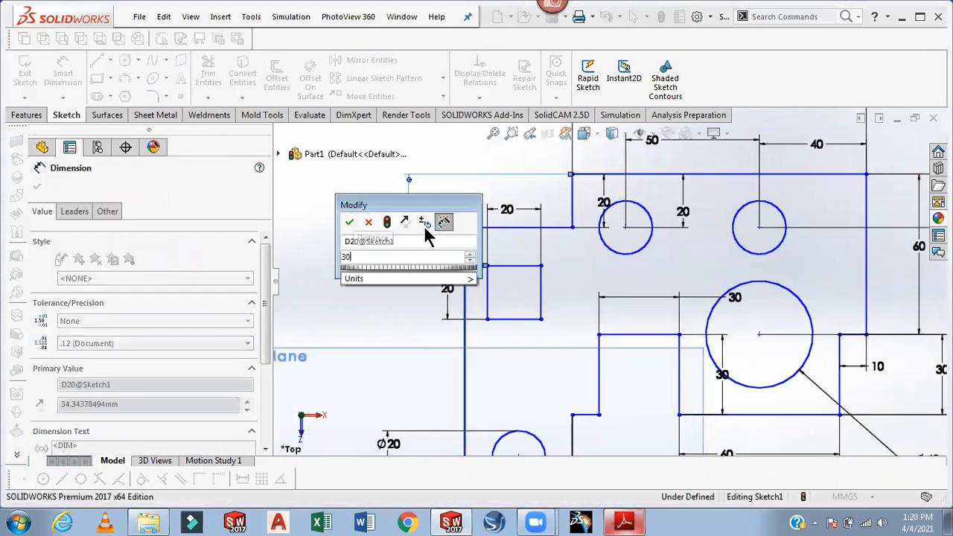
key("Return")
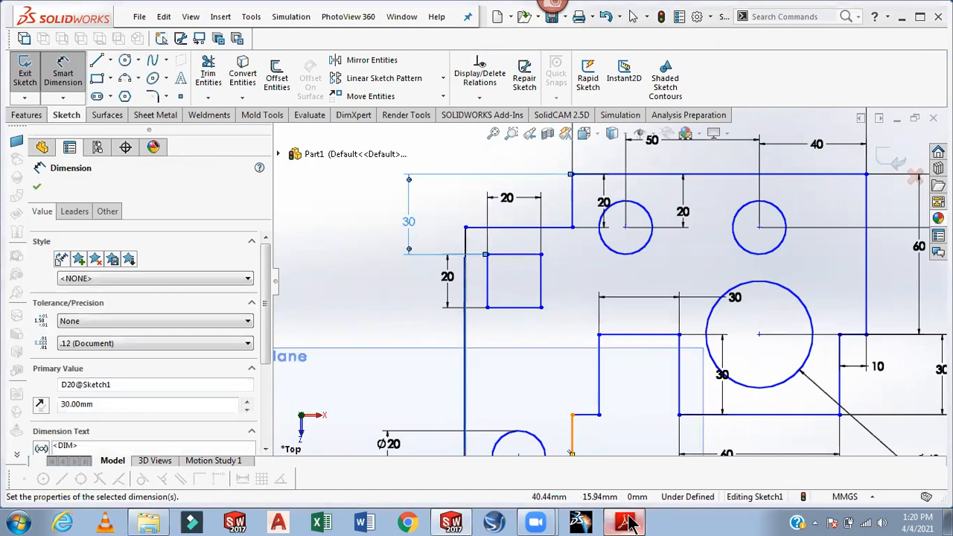
Check the PDF drawing and dimension the square's left side 10 mm from the plate's left edge.
left_click(625, 523)
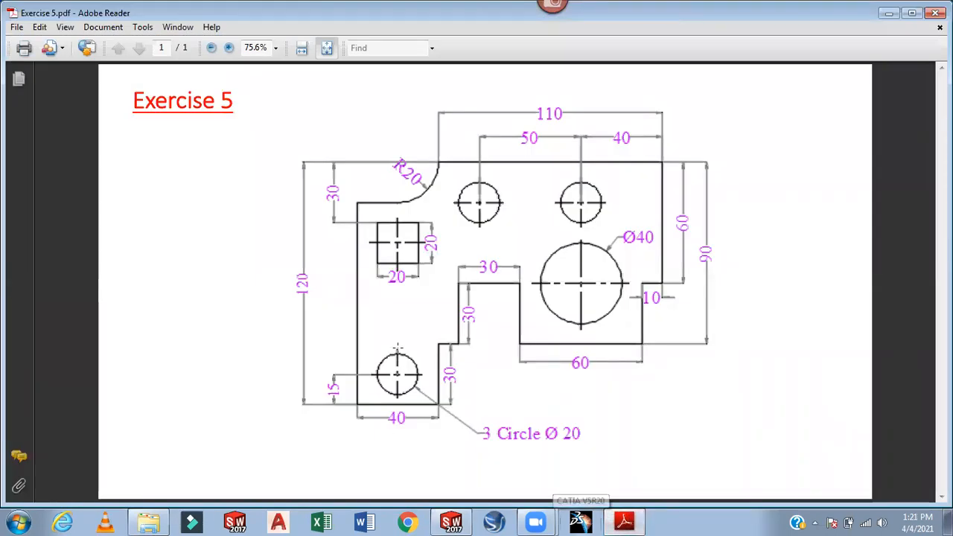
left_click(629, 521)
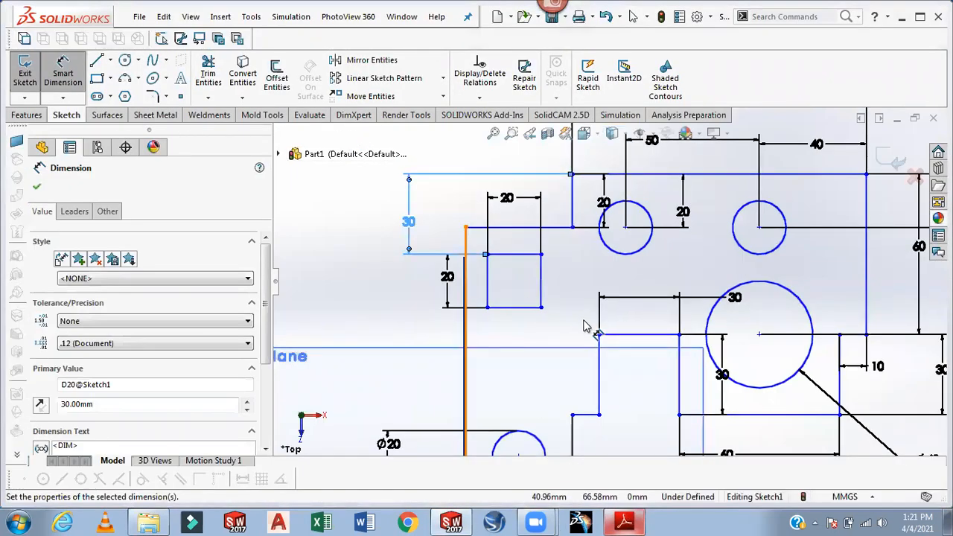
left_click(467, 289)
left_click(487, 294)
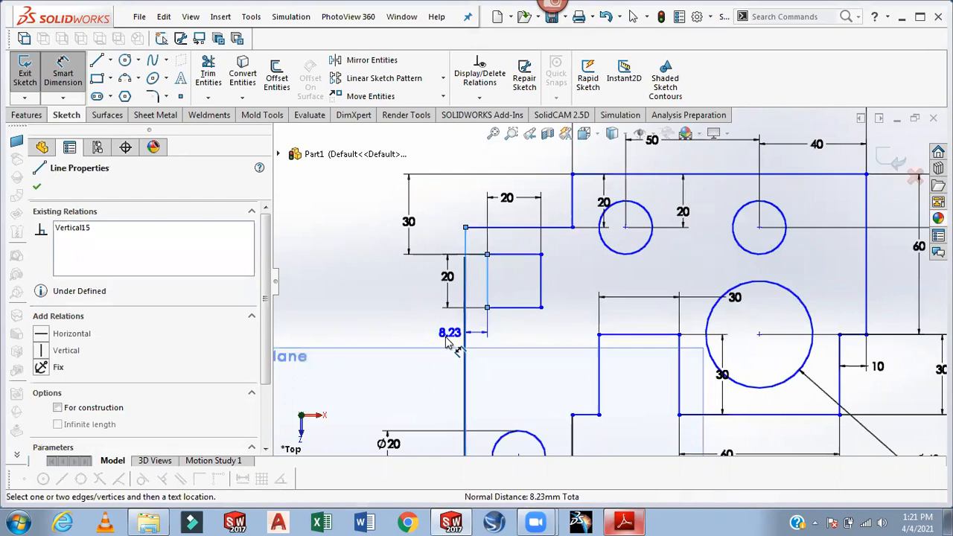
left_click(409, 332)
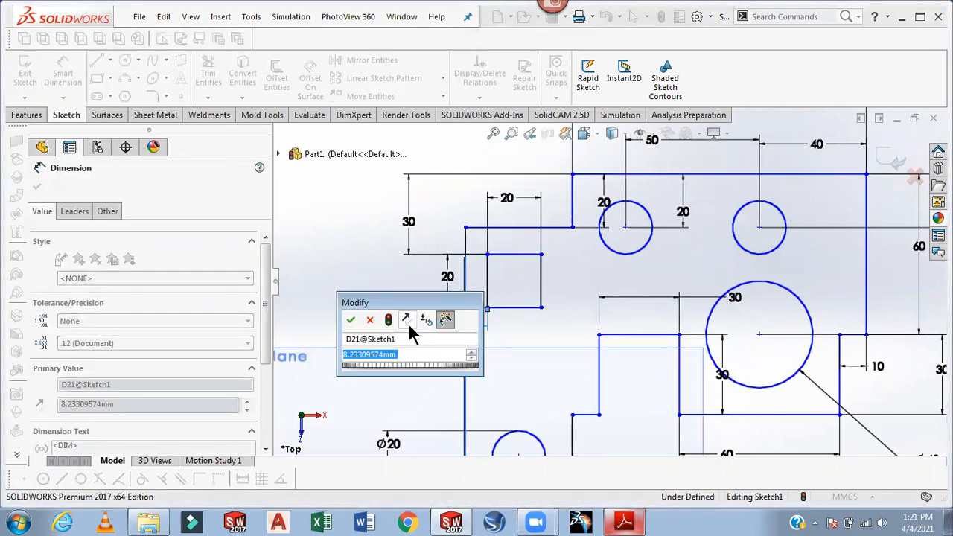
type("10")
key("Return")
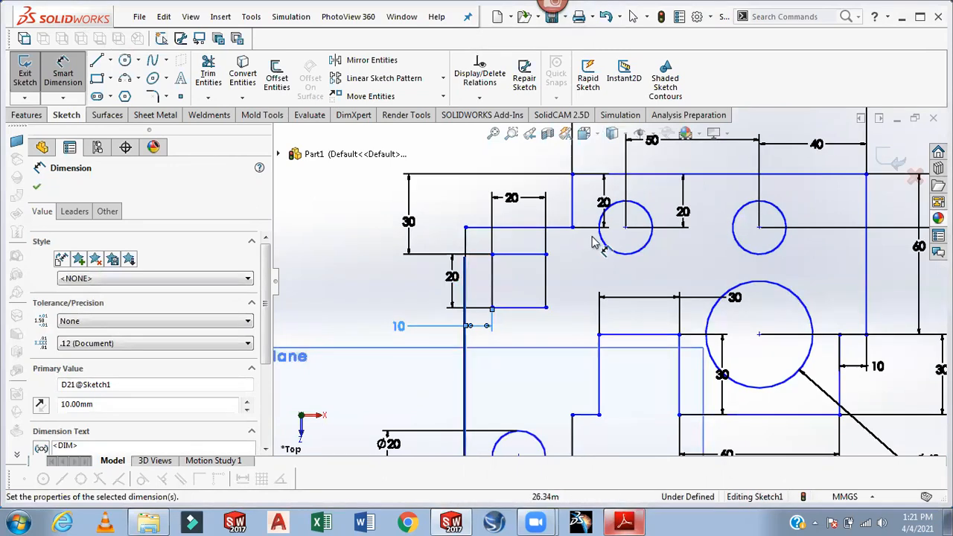
Exit the sketch and start a boss extrude from the plate sketch's outer contour.
key("f")
left_click(897, 158)
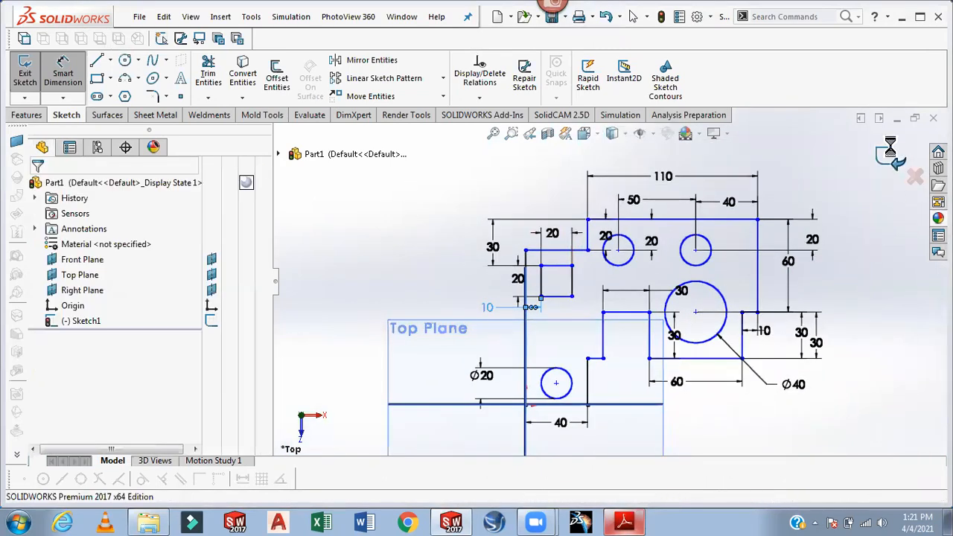
left_click(27, 115)
left_click(27, 71)
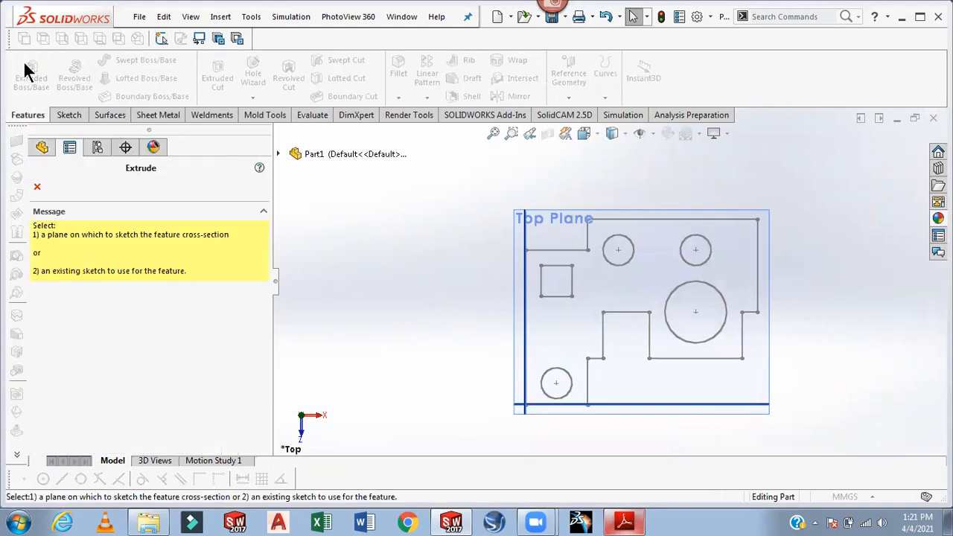
left_click(612, 315)
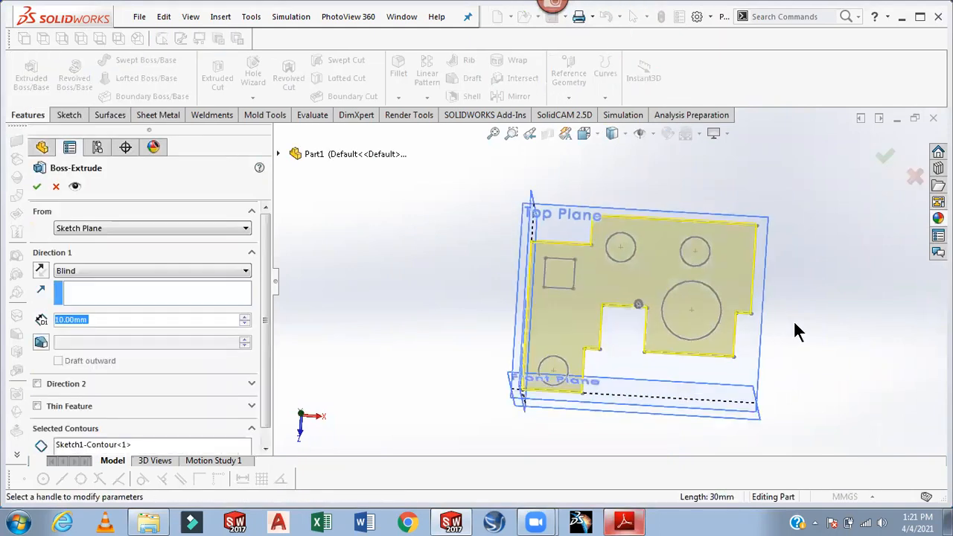
Add the square and the four circles to the extrude's selected contours so they are left as openings.
scroll(266, 389, "down", 1)
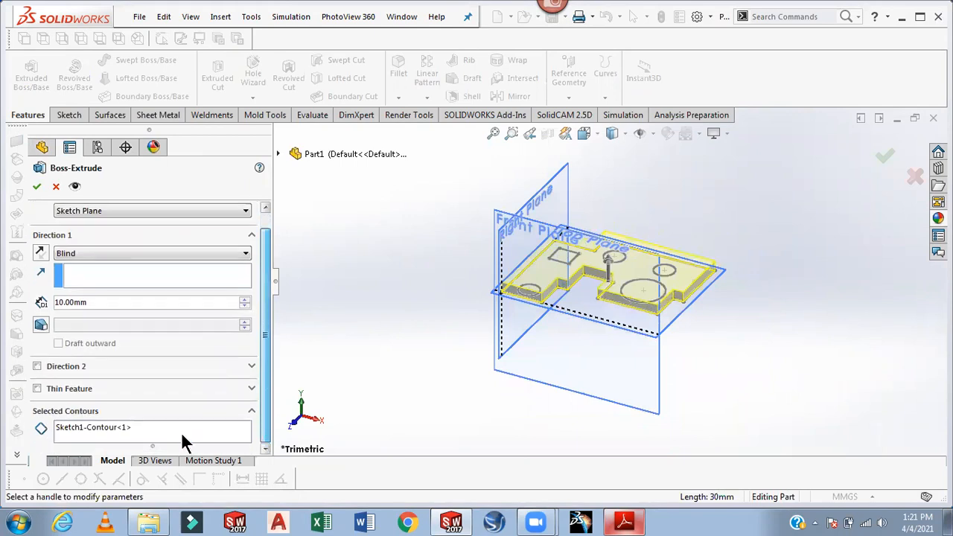
left_click(78, 434)
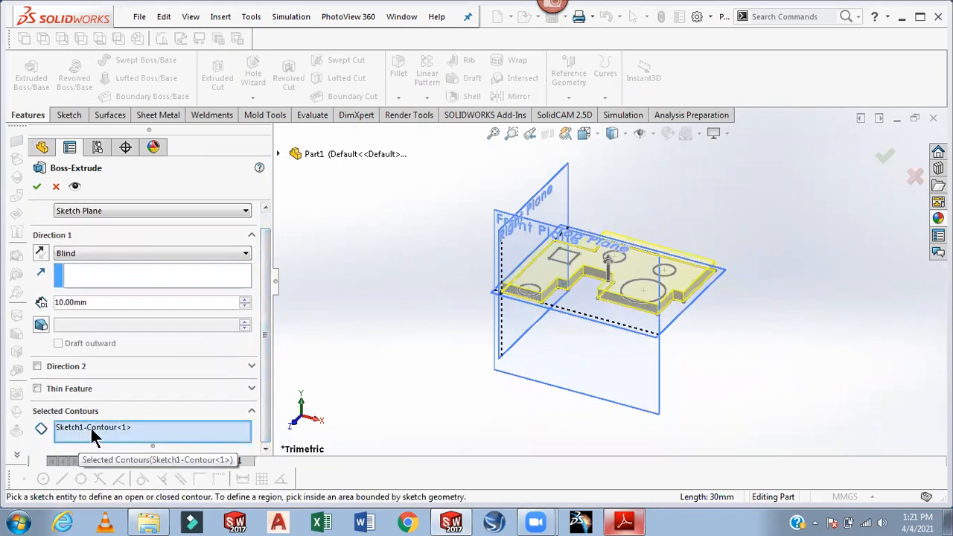
scroll(551, 262, "down", 3)
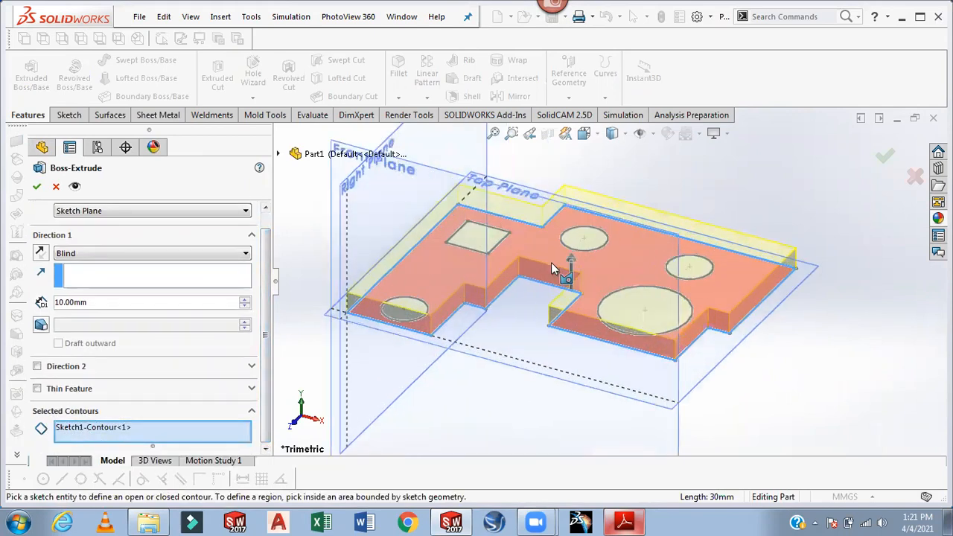
left_click(407, 296)
left_click(462, 249)
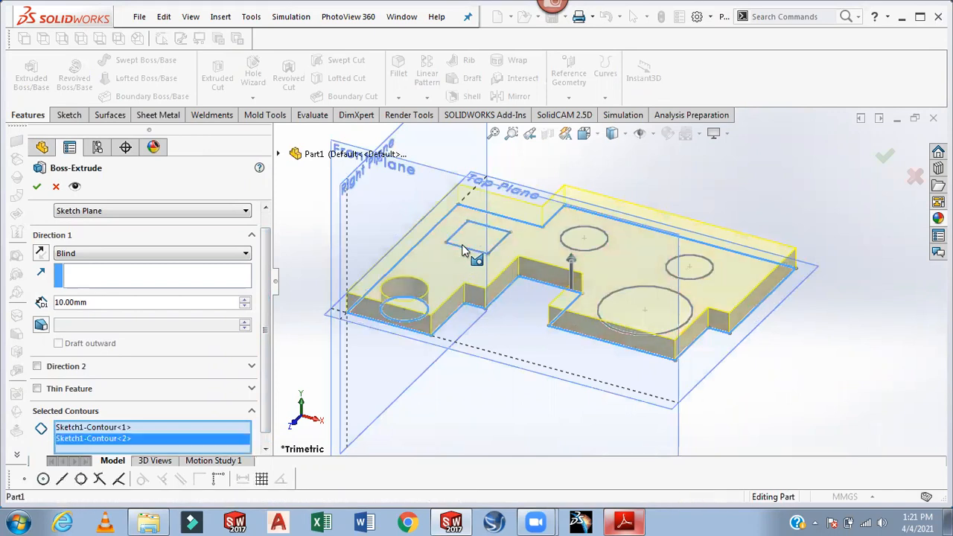
left_click(595, 255)
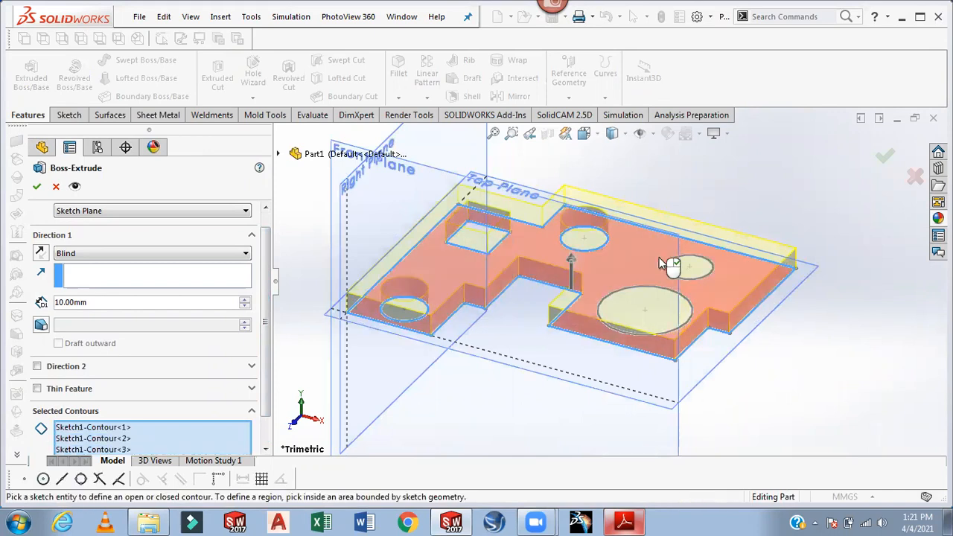
left_click(708, 274)
left_click(692, 309)
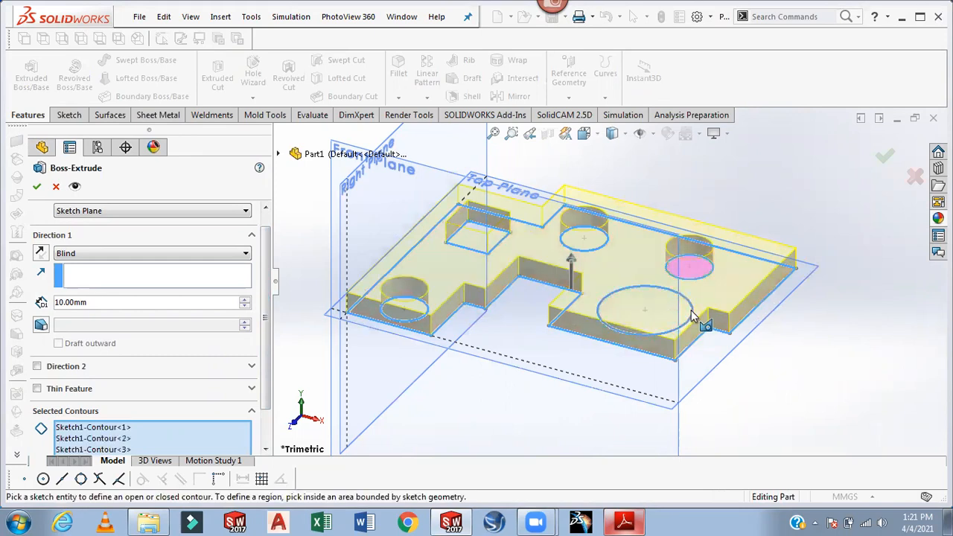
Set the extrude's end condition to Mid Plane and create the plate at 10 mm depth.
left_click(105, 255)
left_click(100, 311)
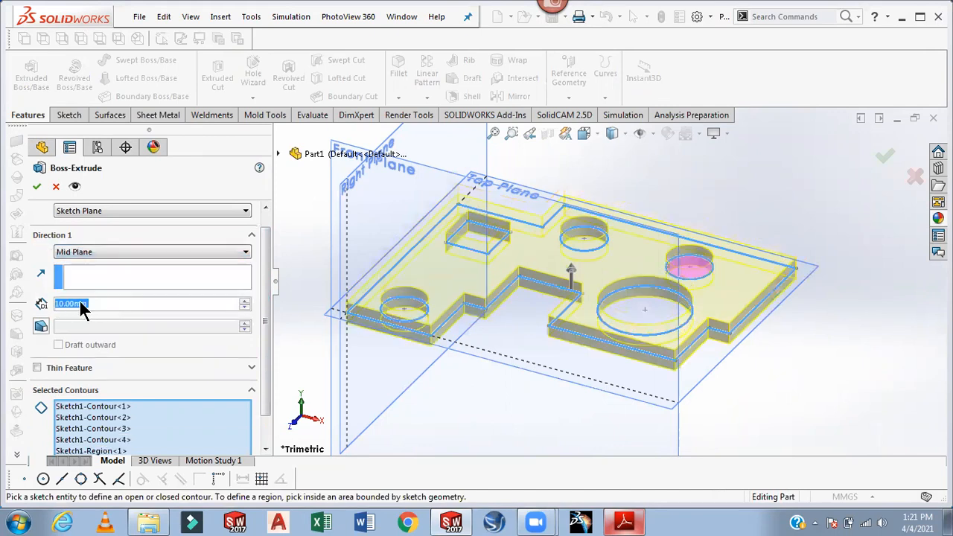
left_click(885, 159)
Hide the reference planes around the extruded plate.
middle_click_drag(908, 357, 923, 488)
scroll(801, 276, "up", 3)
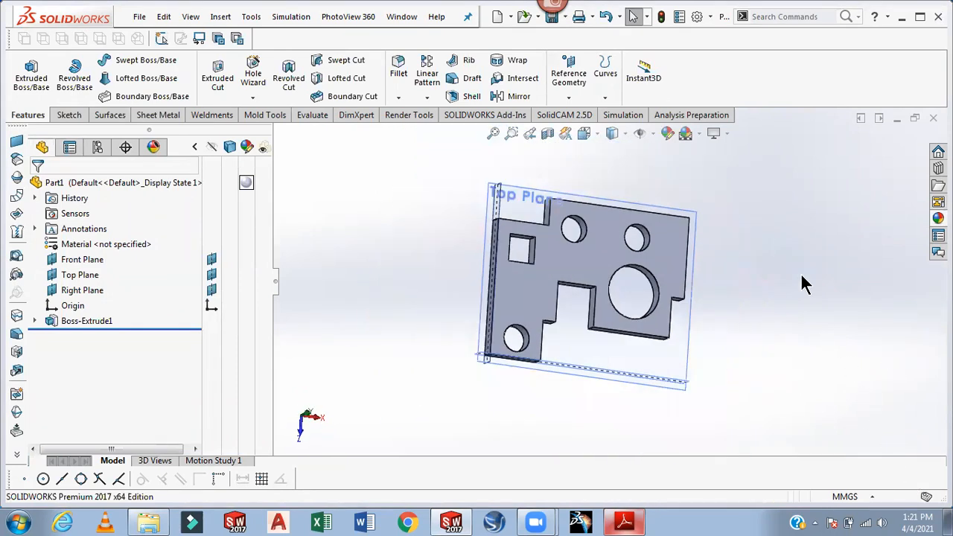
middle_click_drag(801, 276, 788, 315)
scroll(787, 316, "down", 1)
mouse_move(626, 136)
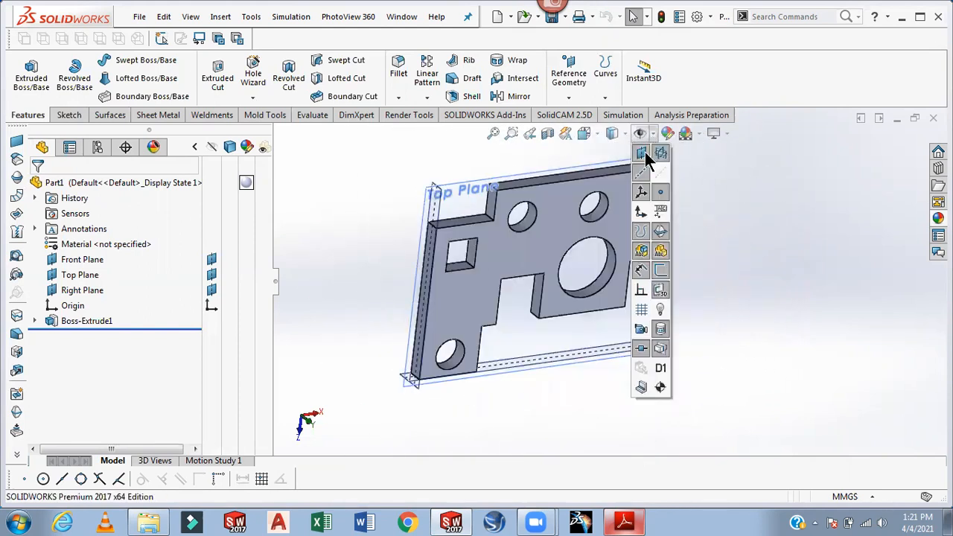
left_click(643, 153)
Fillet the plate's inner corner edge between the square cutout and the nearest upper hole with a 20 mm radius.
middle_click_drag(786, 254, 806, 259)
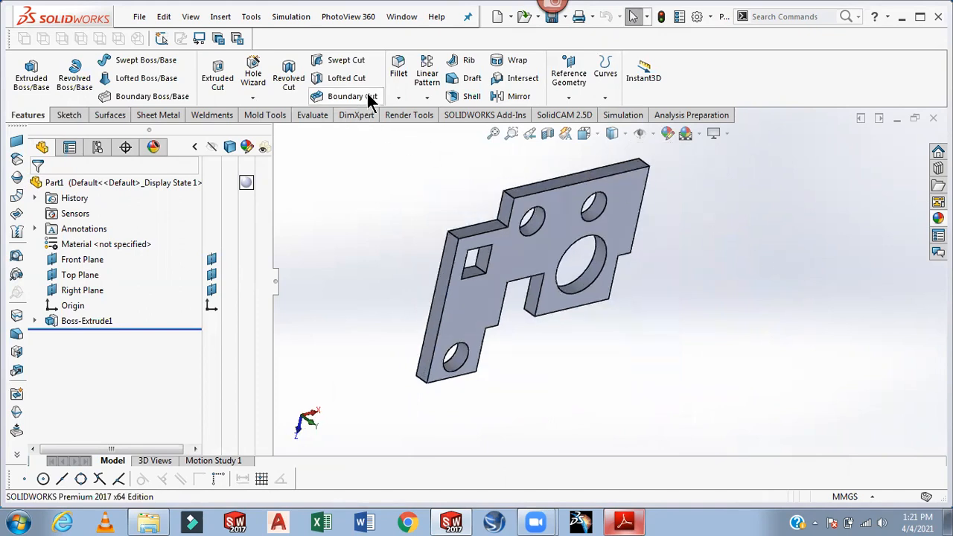
left_click(399, 69)
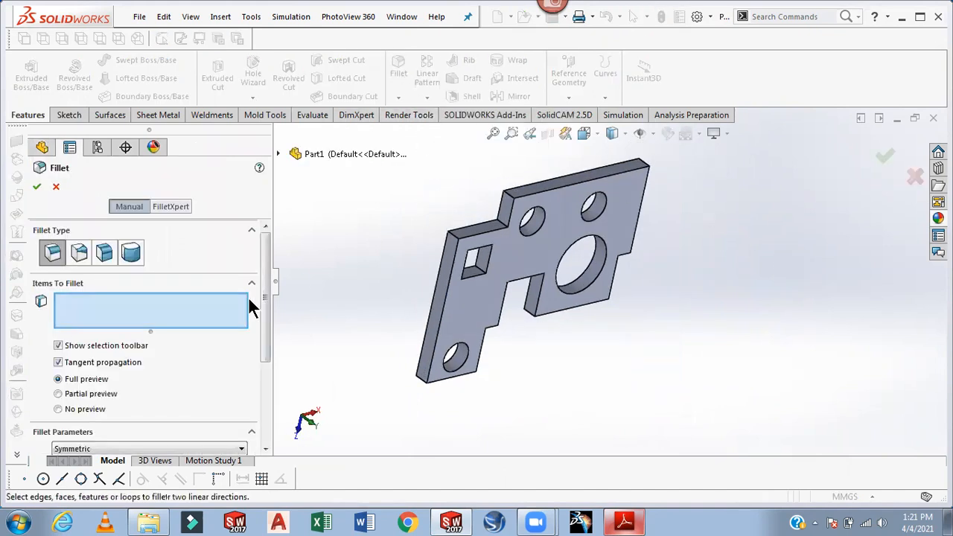
scroll(264, 344, "down", 3)
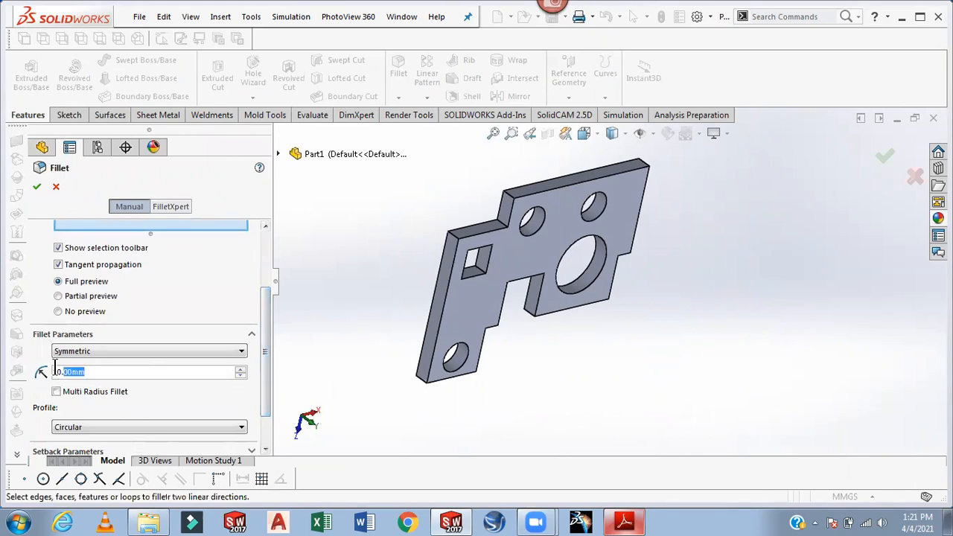
type("20")
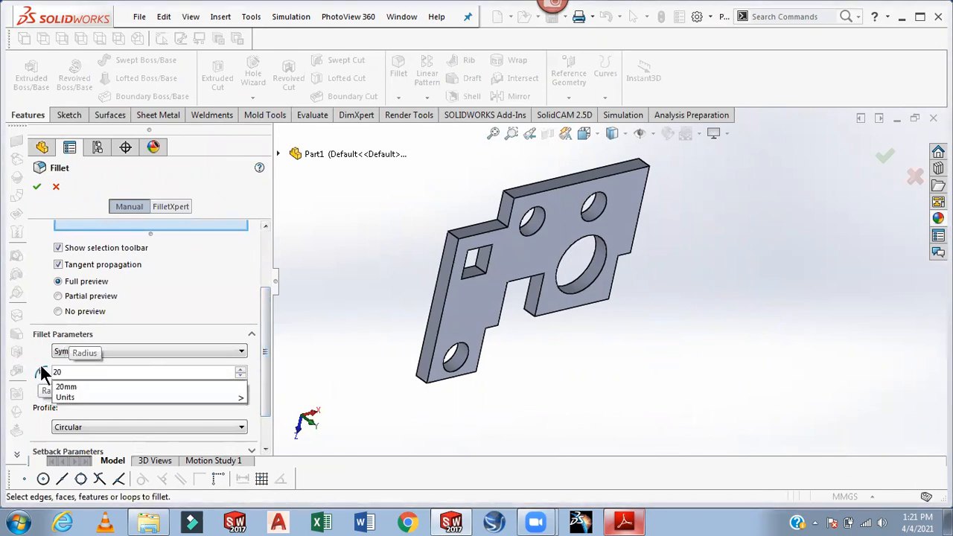
scroll(521, 237, "down", 4)
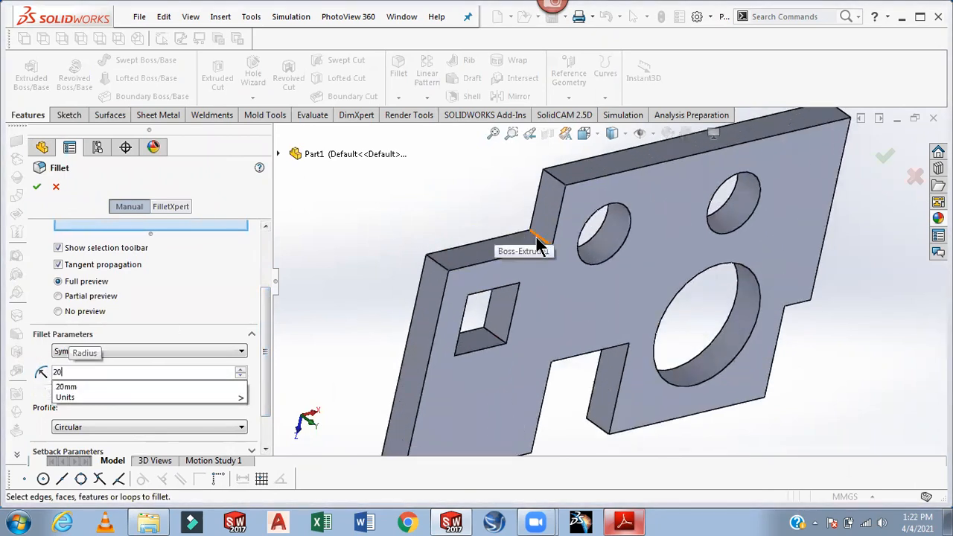
left_click(539, 236)
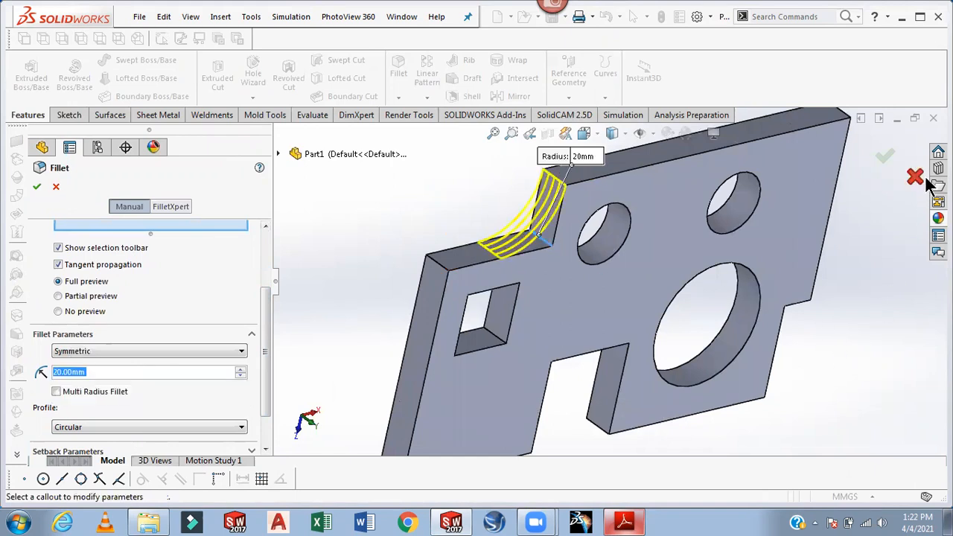
left_click(884, 158)
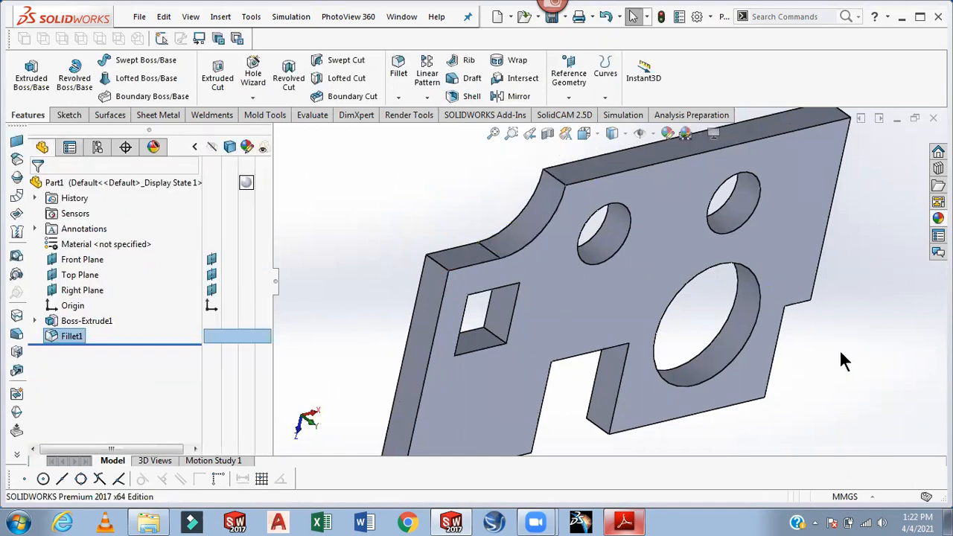
scroll(839, 349, "up", 3)
middle_click_drag(815, 355, 771, 317)
scroll(797, 306, "up", 3)
scroll(756, 302, "down", 2)
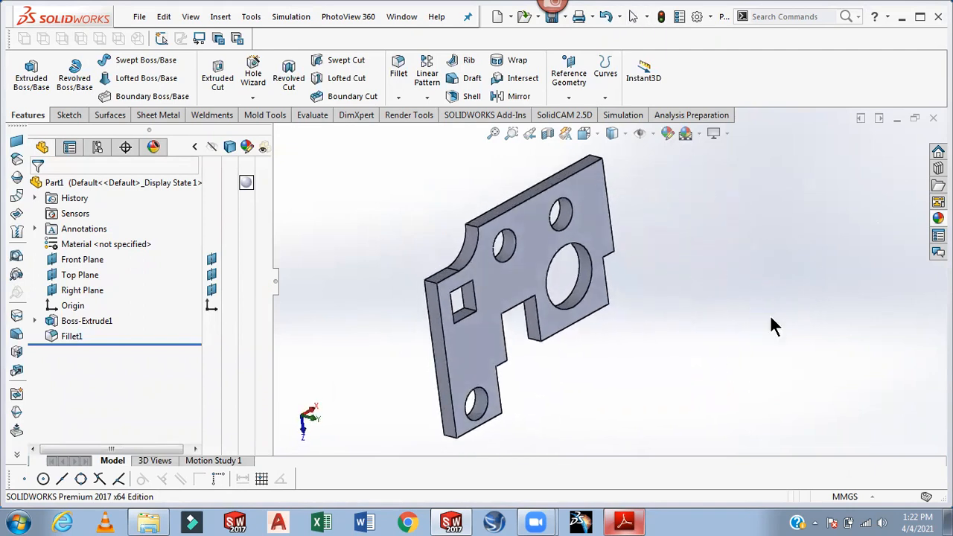
left_click(938, 219)
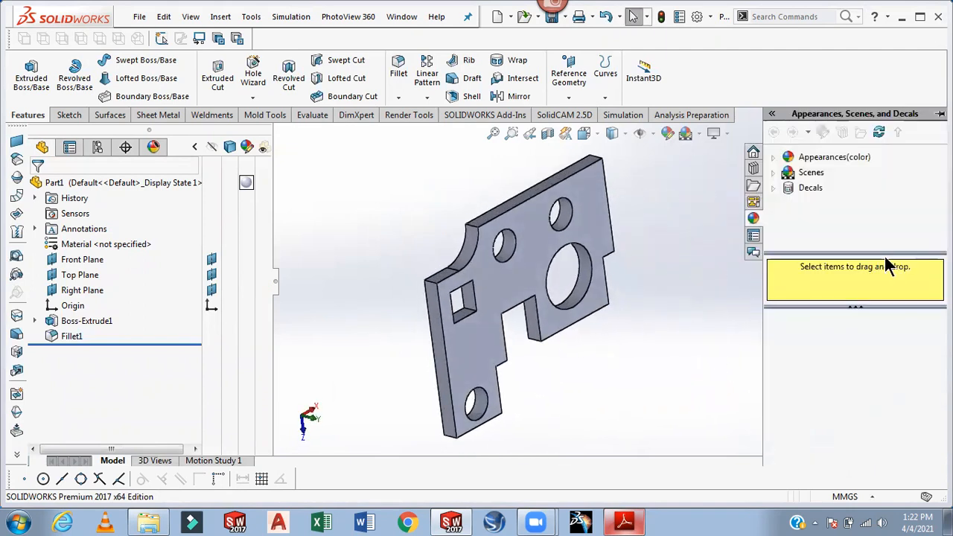
left_click(813, 160)
left_click_drag(707, 313, 603, 228)
left_click(623, 227)
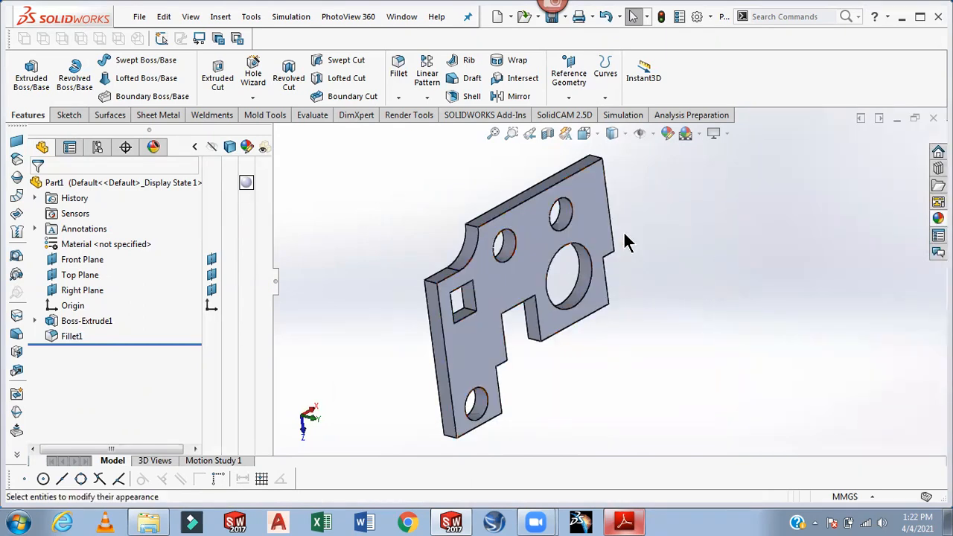
Edit the part's color appearance and recolor the whole plate bright green.
left_click(153, 147)
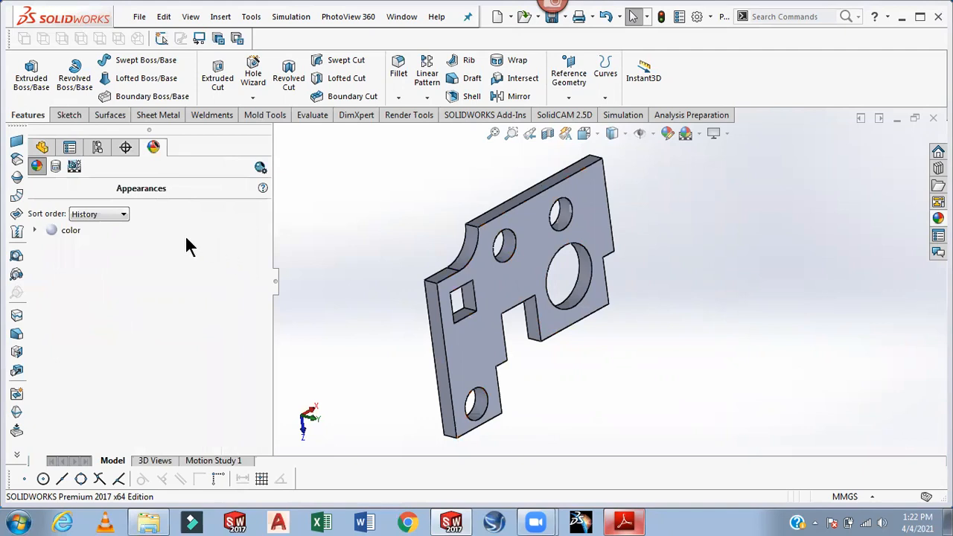
double_click(73, 230)
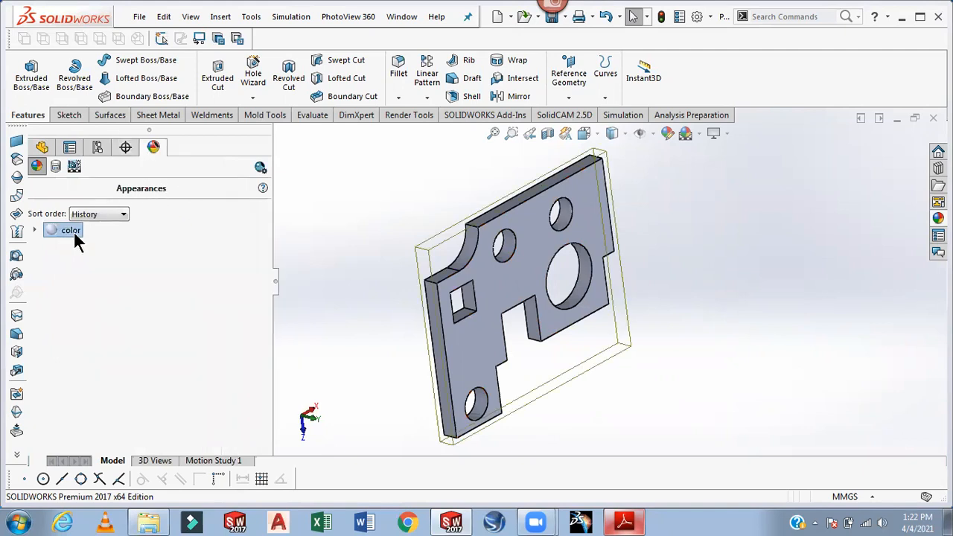
left_click_drag(266, 292, 267, 359)
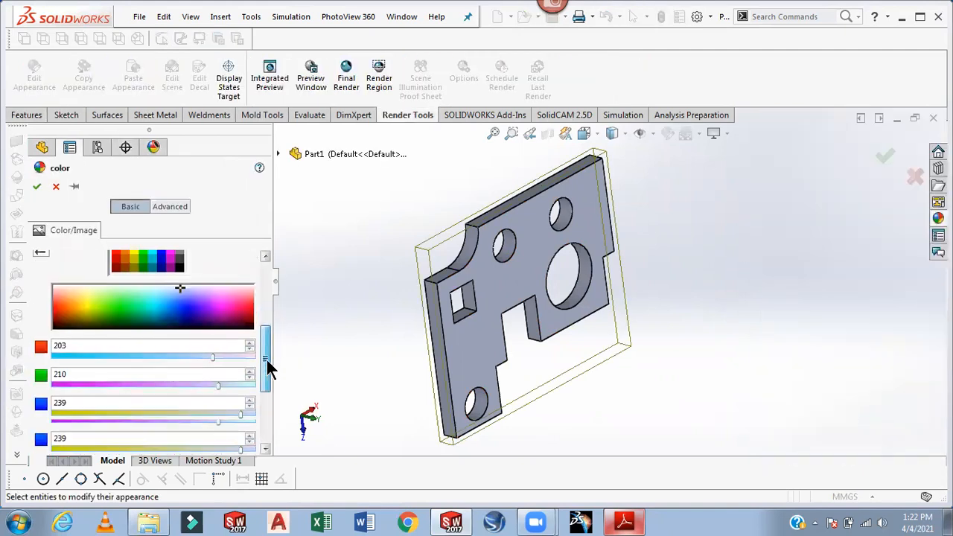
left_click(233, 309)
left_click(250, 308)
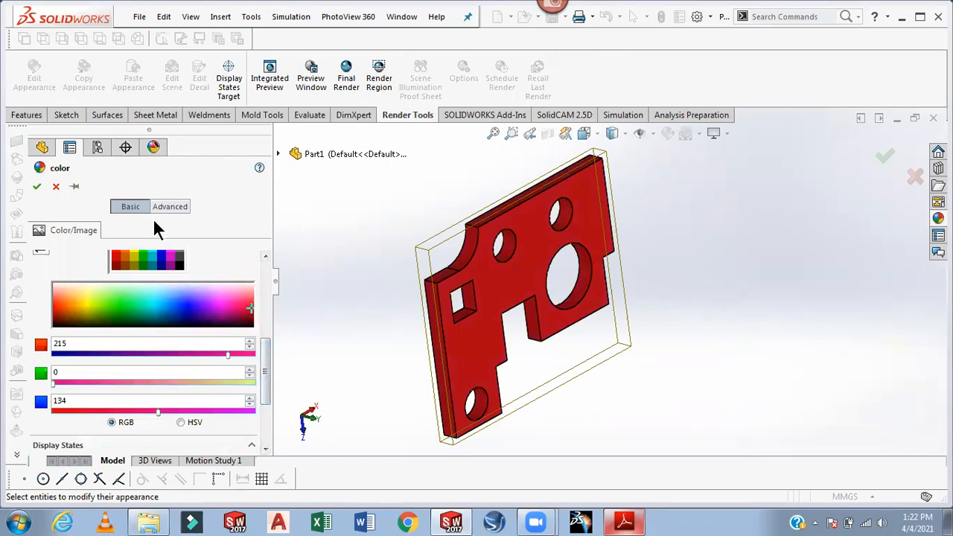
left_click(126, 304)
left_click(108, 302)
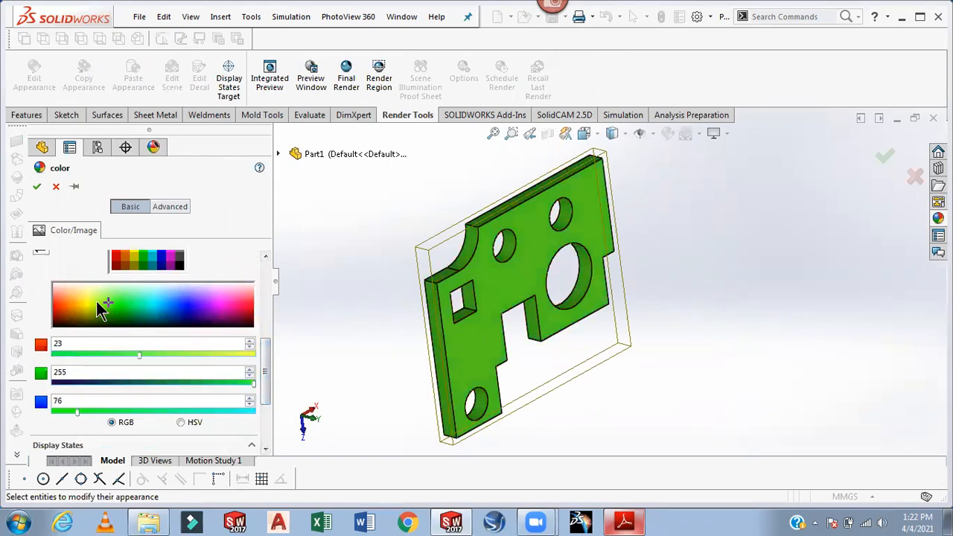
left_click(37, 186)
scroll(782, 320, "up", 1)
middle_click_drag(782, 321, 777, 333)
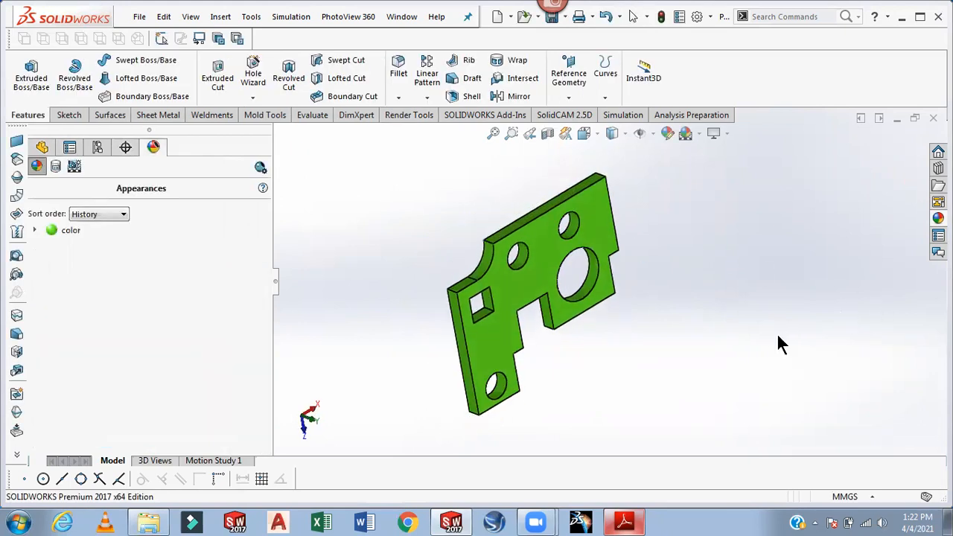
Display the plate with hidden lines visible and orient it to the Top view.
left_click(623, 134)
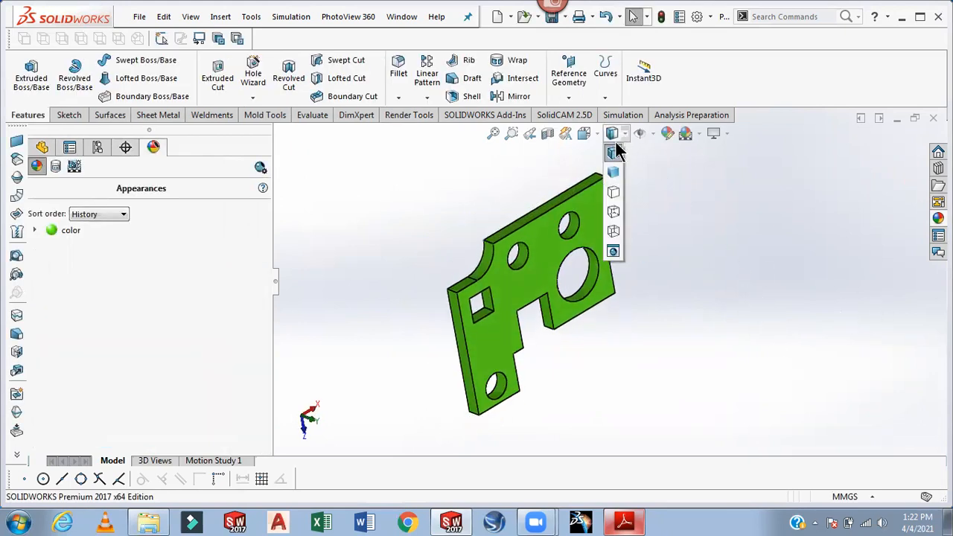
left_click(613, 213)
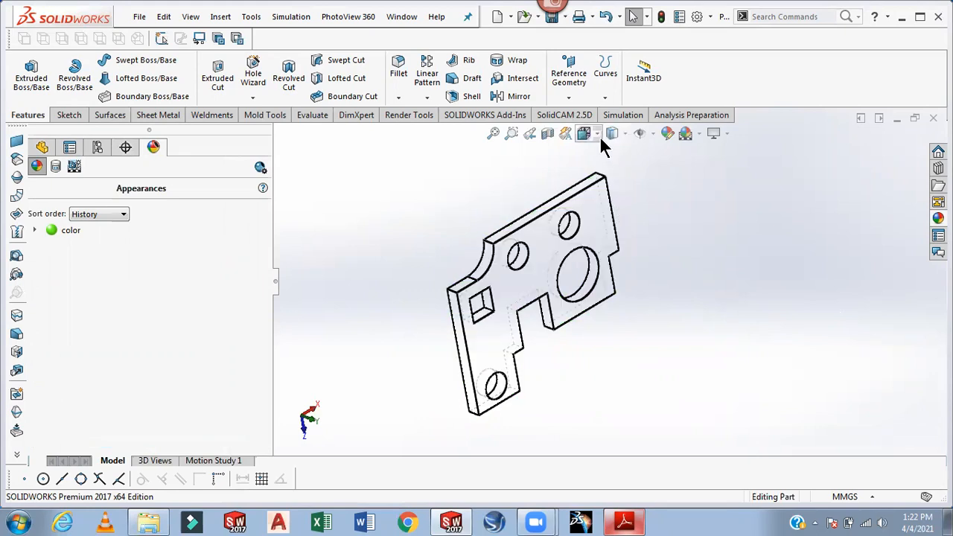
left_click(600, 137)
left_click(602, 191)
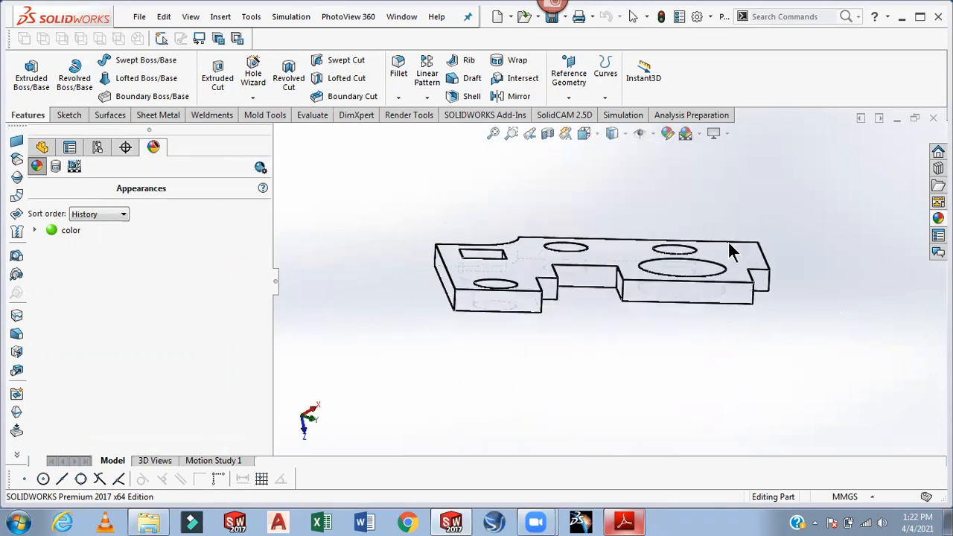
left_click(597, 131)
left_click(603, 173)
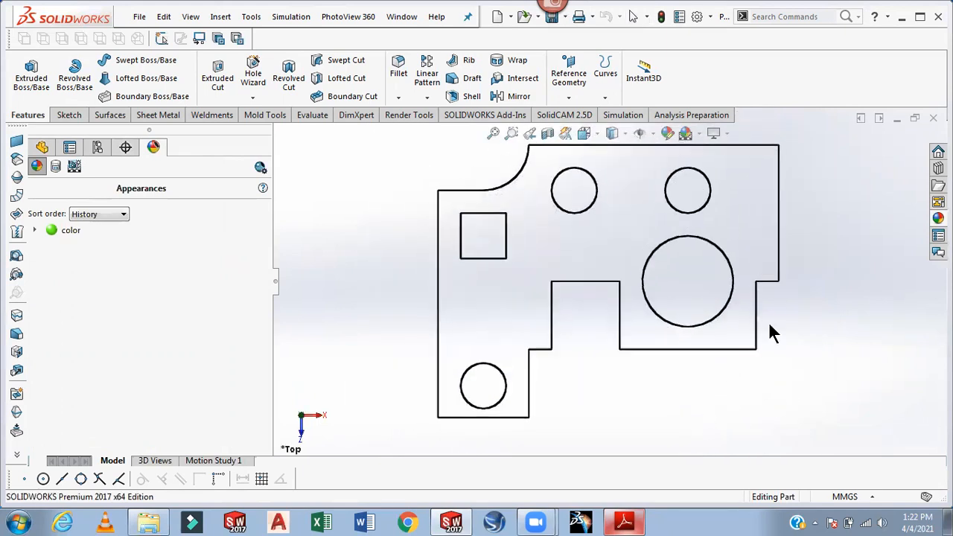
Compare the plate's top-view outline, holes and square cutout with the Exercise 5 PDF drawing in Adobe Reader.
left_click(633, 523)
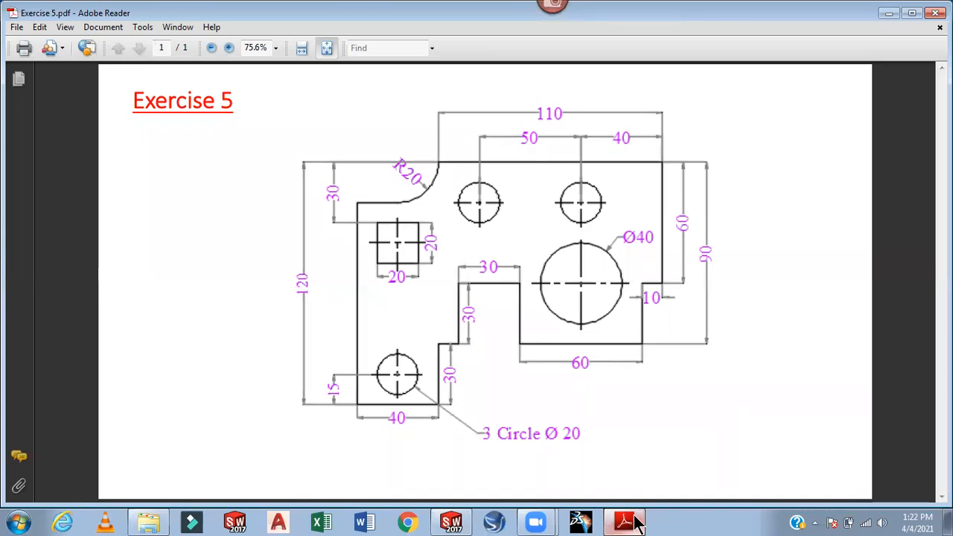
left_click(634, 523)
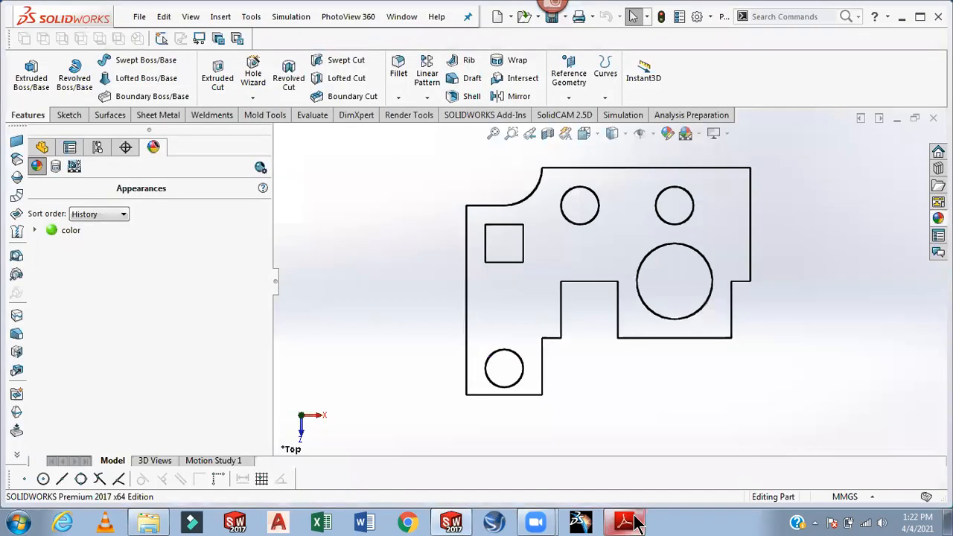
left_click(633, 523)
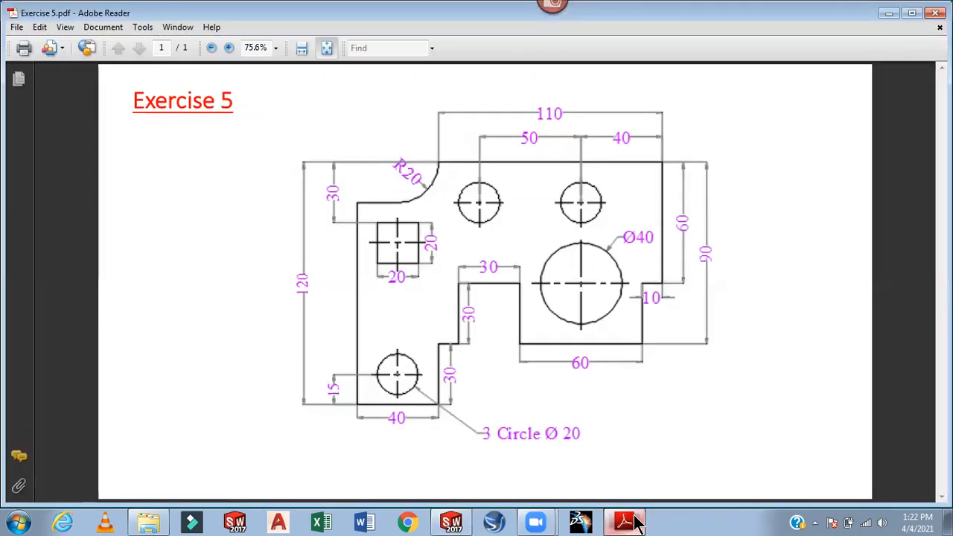
left_click(633, 522)
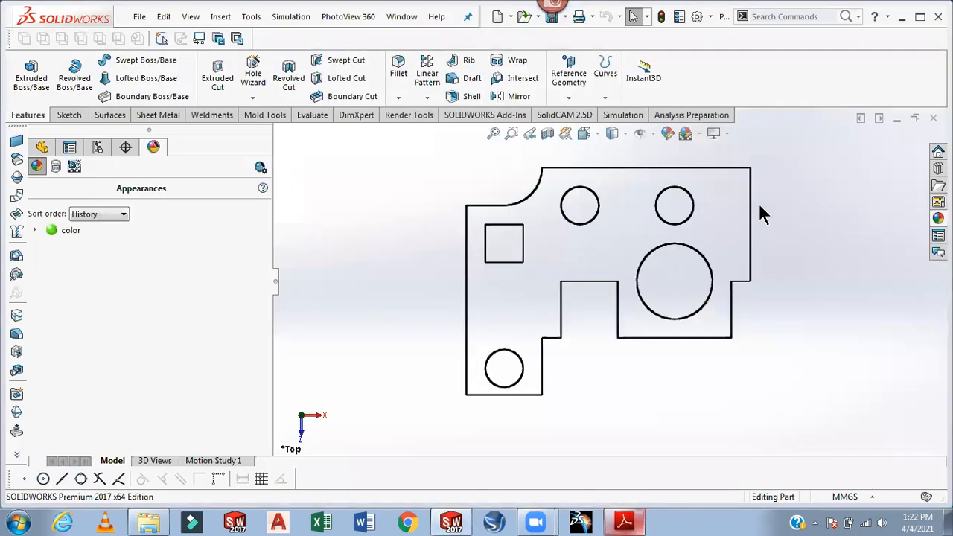
Set the plate to the Trimetric view and display it shaded with edges.
left_click(654, 133)
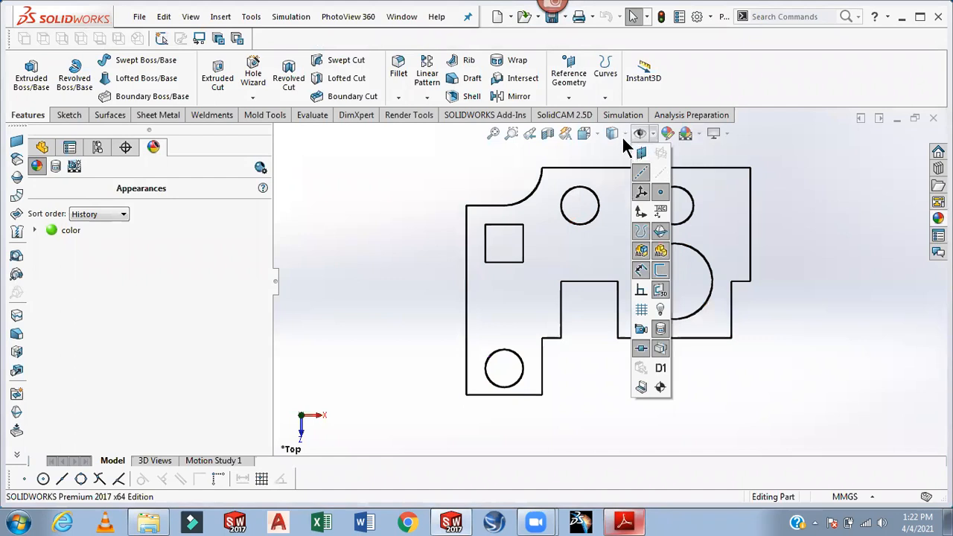
left_click(596, 131)
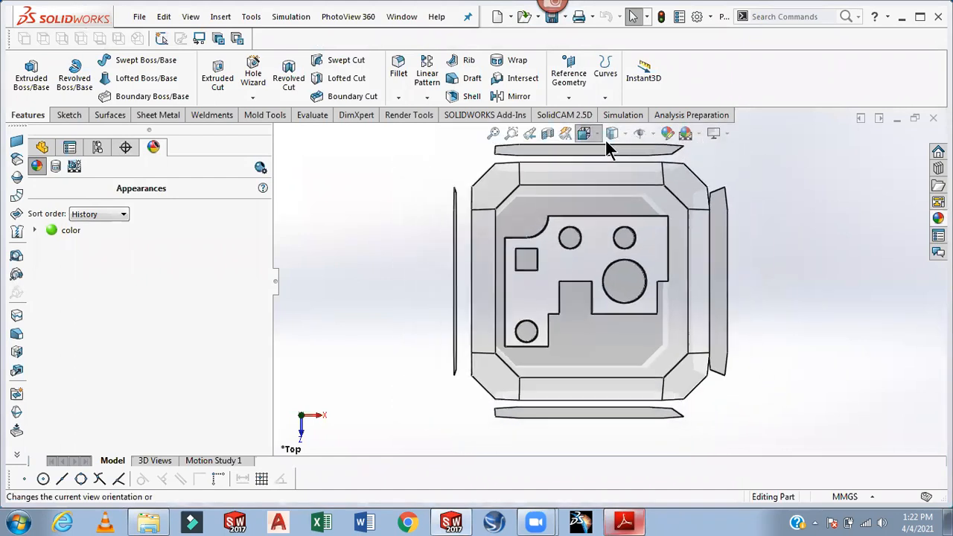
left_click(662, 173)
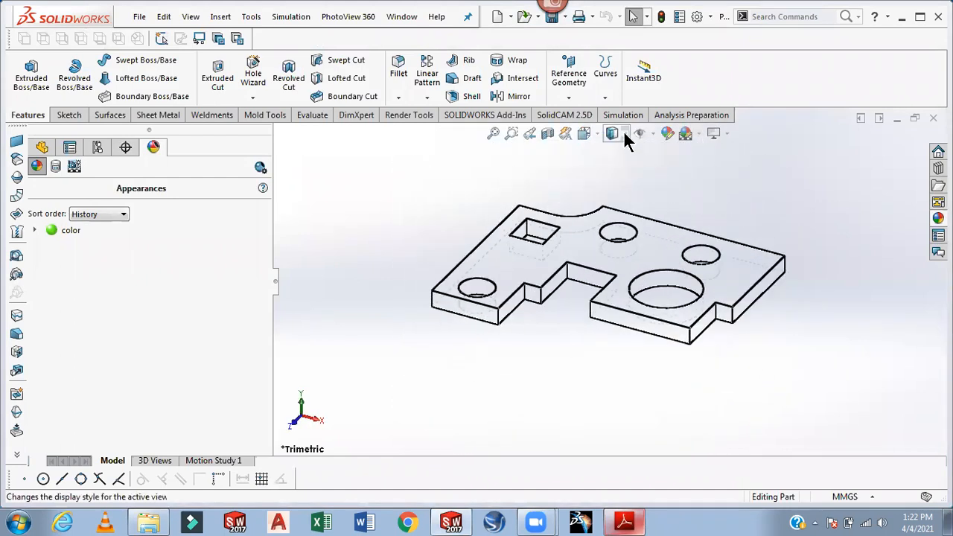
left_click(624, 133)
left_click(613, 153)
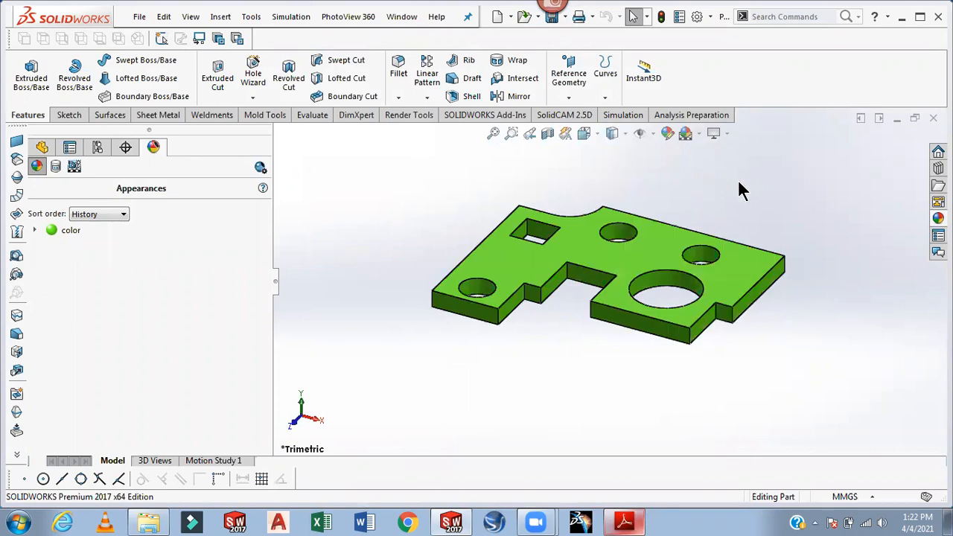
scroll(804, 253, "down", 2)
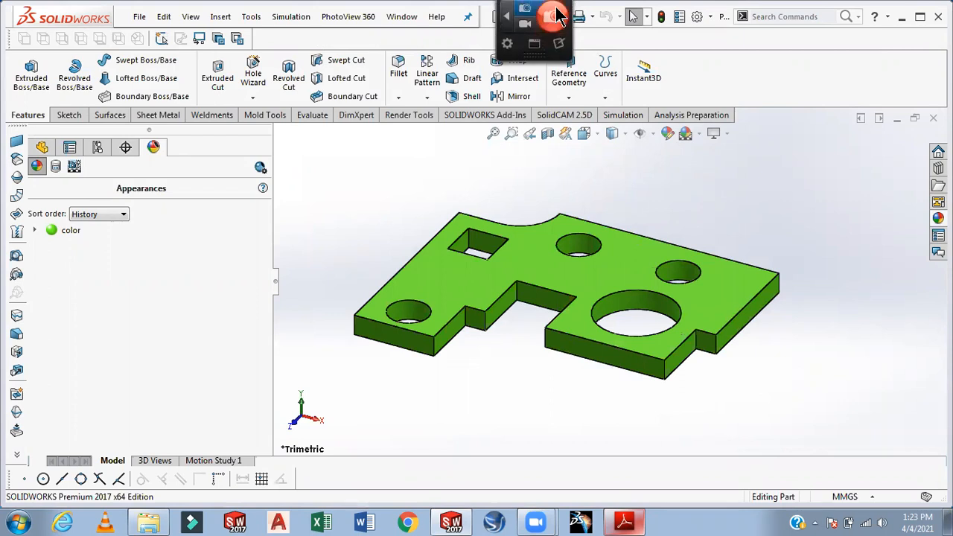
Capture a screenshot of the SOLIDWORKS window with the finished plate using Snagit and close the Snagit Editor.
left_click(557, 15)
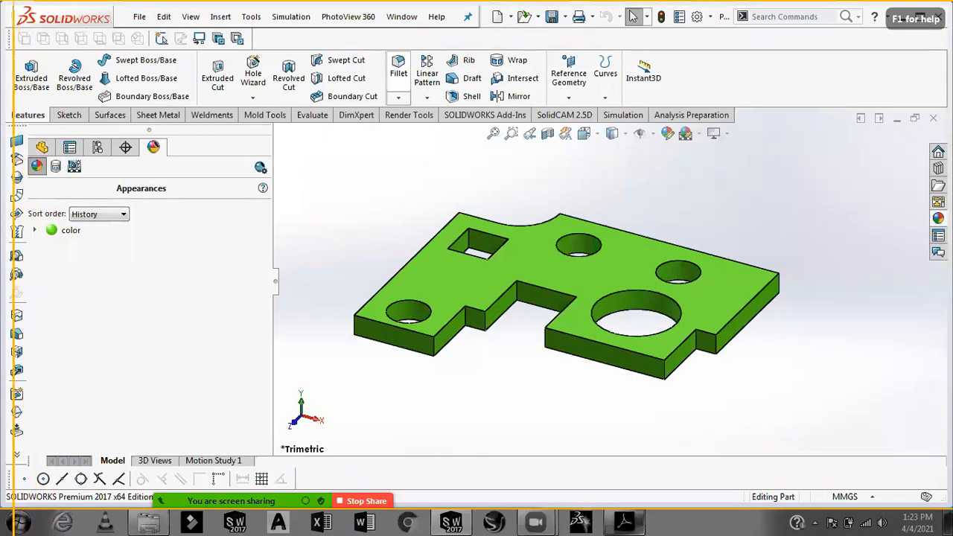
left_click_drag(0, 1, 951, 487)
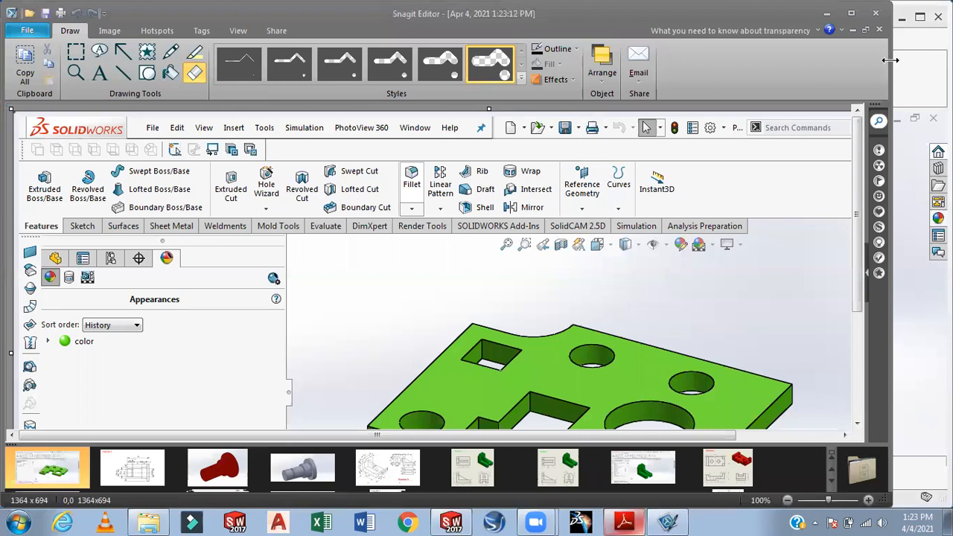
left_click(872, 15)
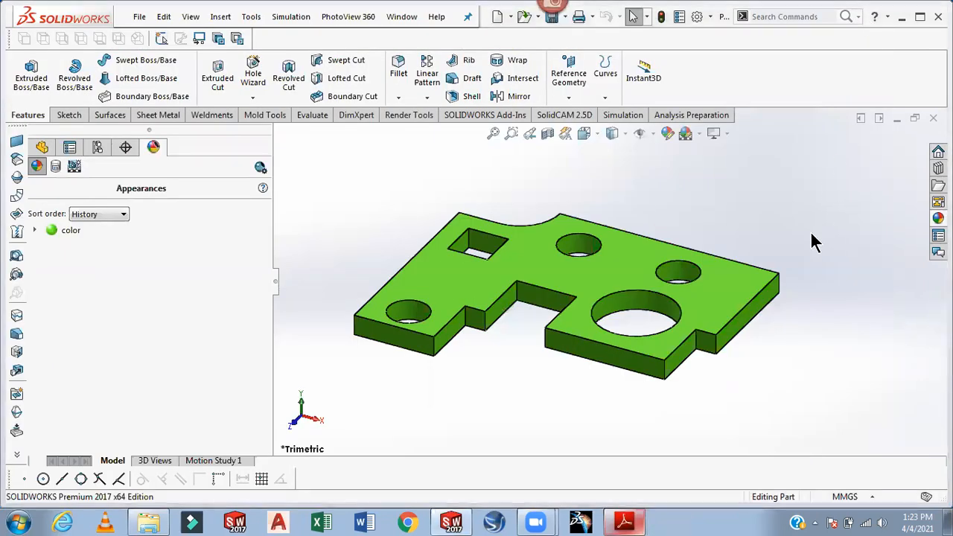